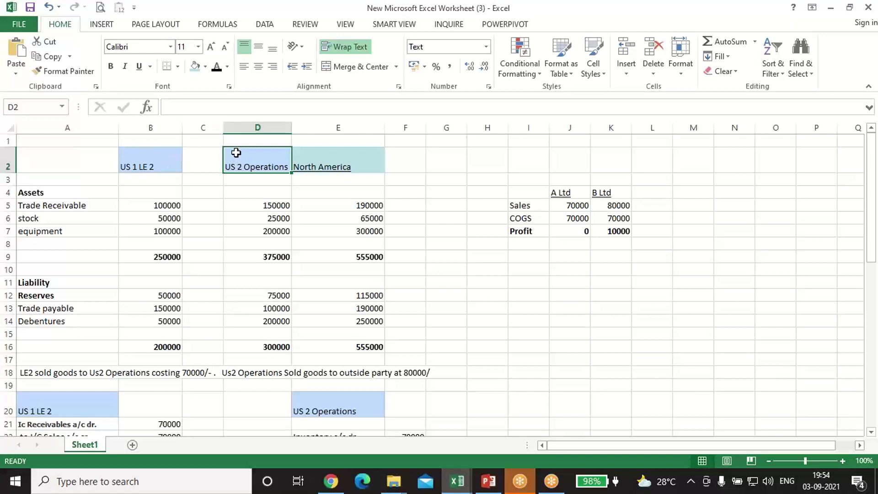
Step: Examine the North America heading and the row 18 note describing the sale to US 2 Operations and the outside party
left_click(313, 165)
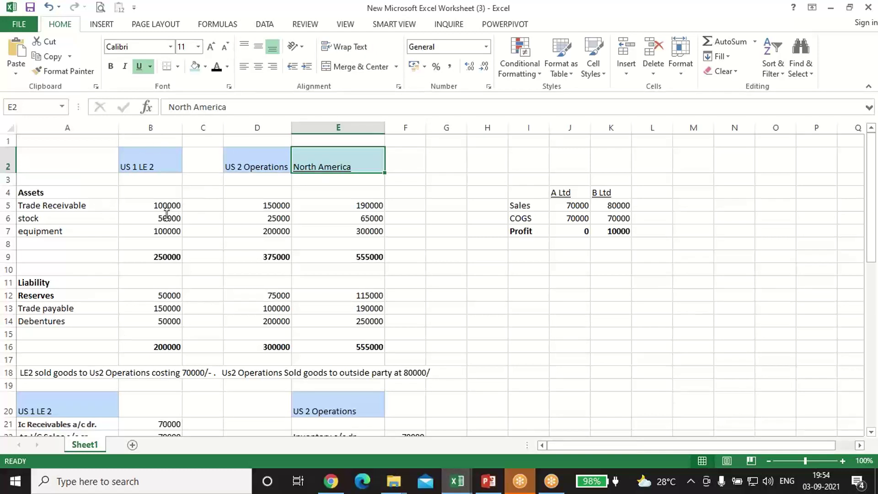
scroll(267, 311, "down", 2)
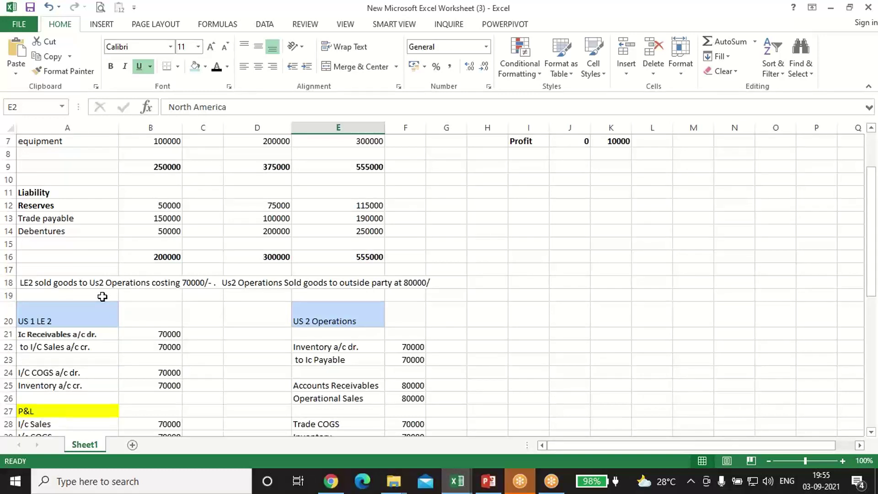
left_click(196, 283)
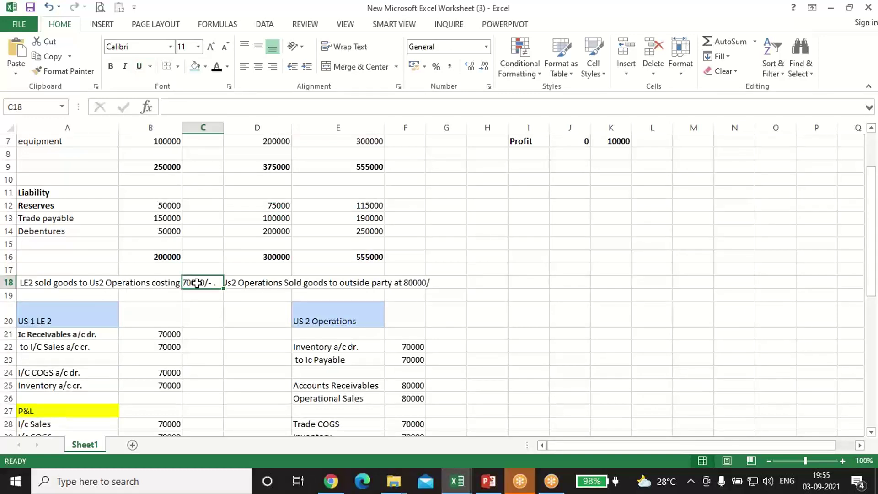
left_click(229, 283)
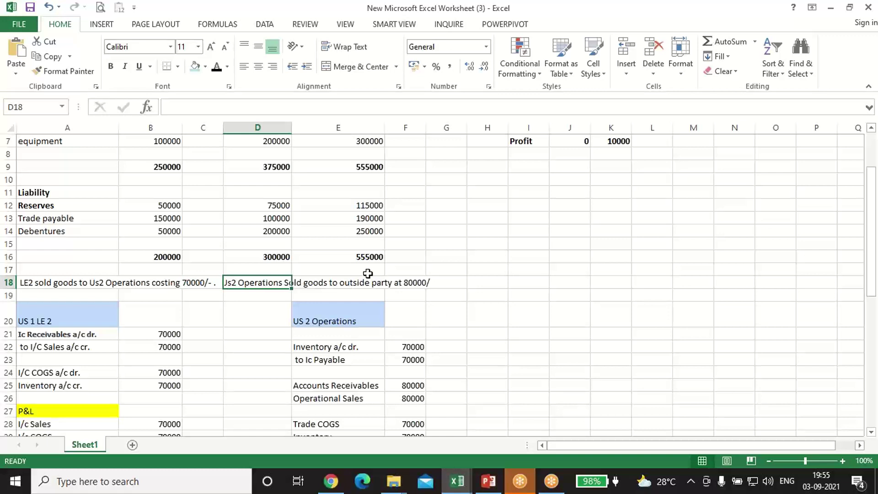
left_click(411, 283)
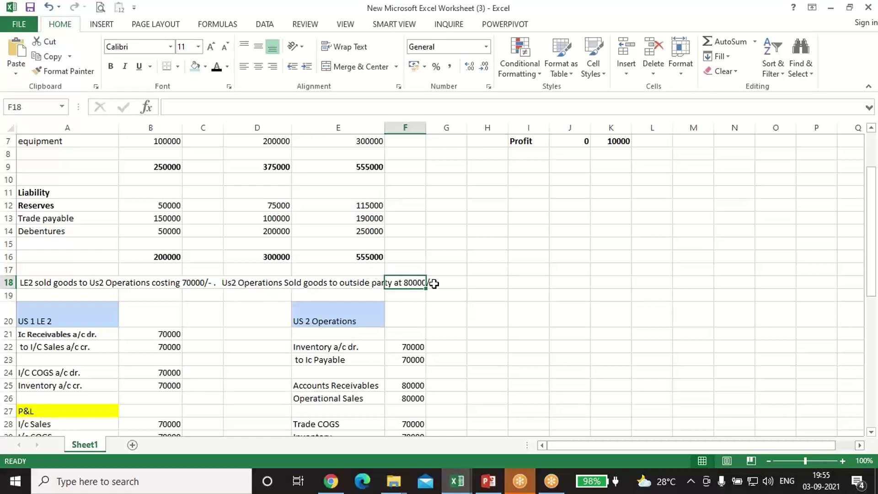
Step: Review the US 1 LE 2 journal entries for intercompany receivables, sales, COGS and inventory, with their amounts
left_click(68, 319)
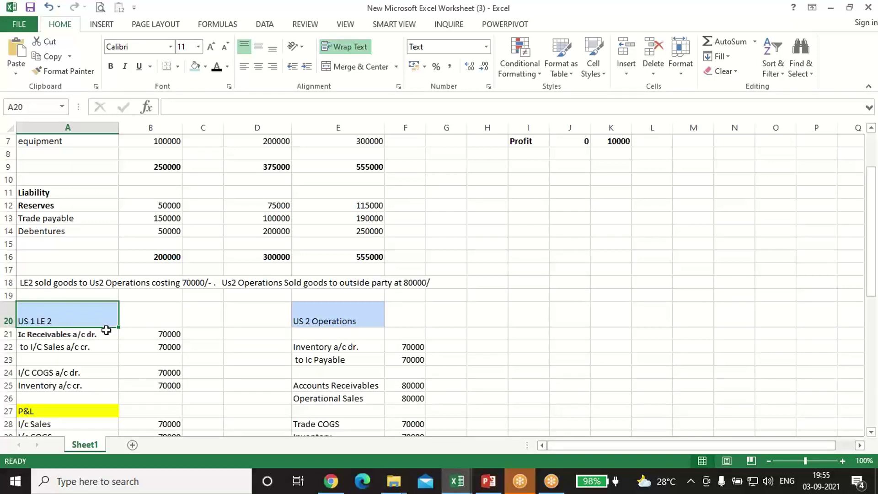
left_click(51, 336)
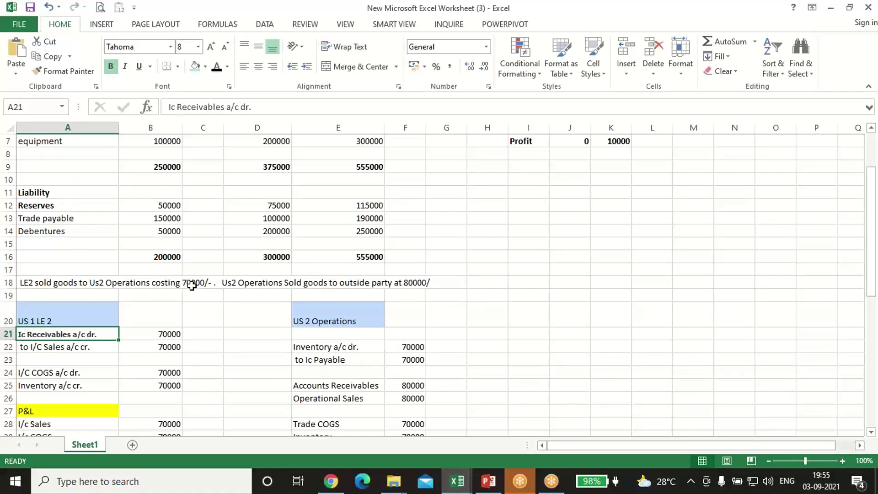
left_click(308, 319)
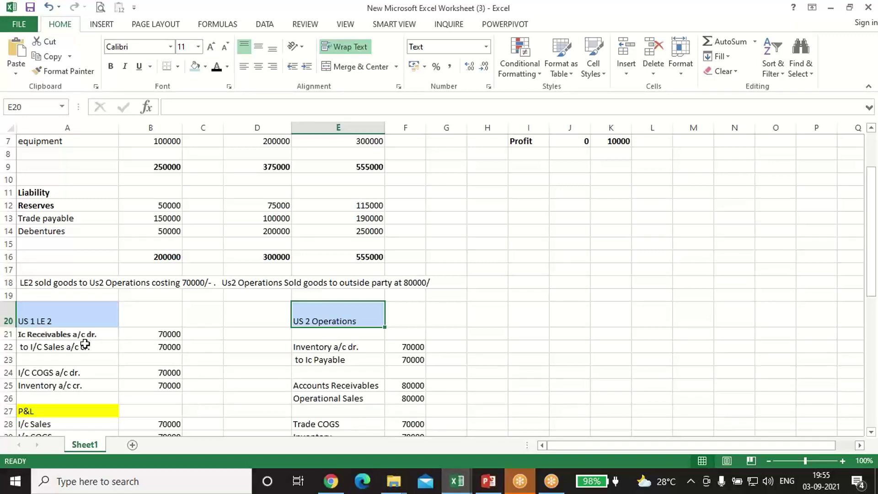
left_click(26, 333)
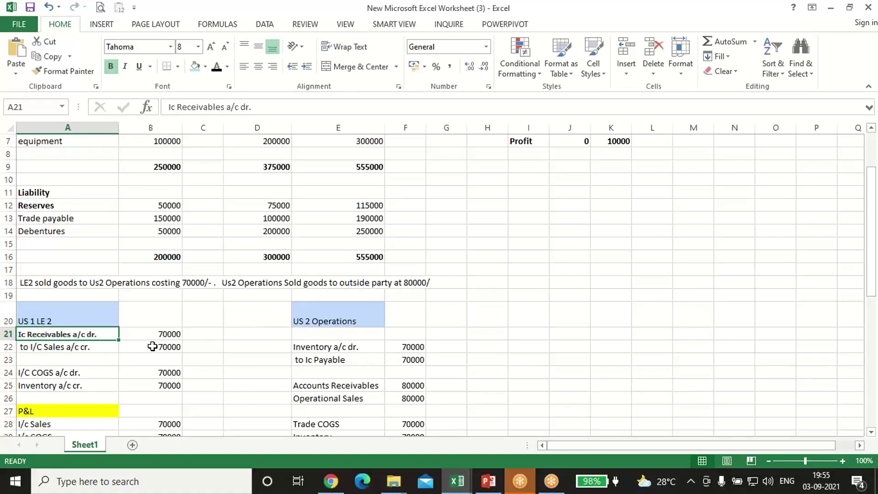
left_click(74, 349)
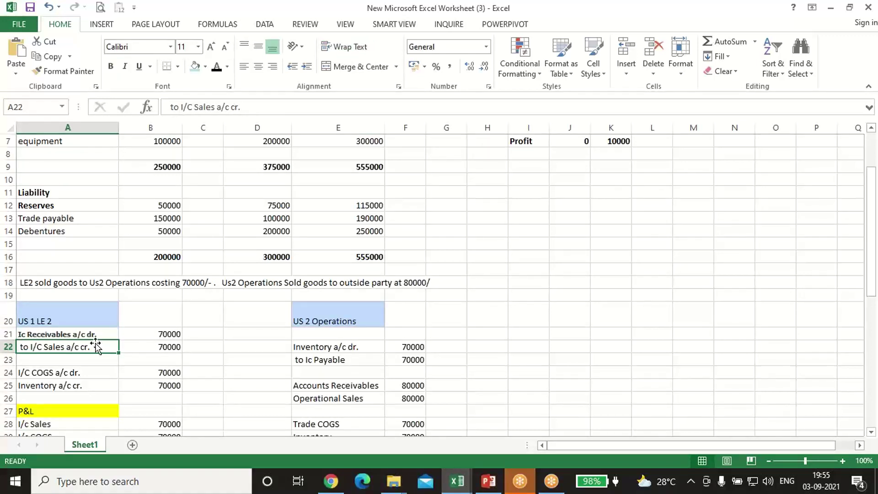
left_click(148, 333)
left_click(164, 348)
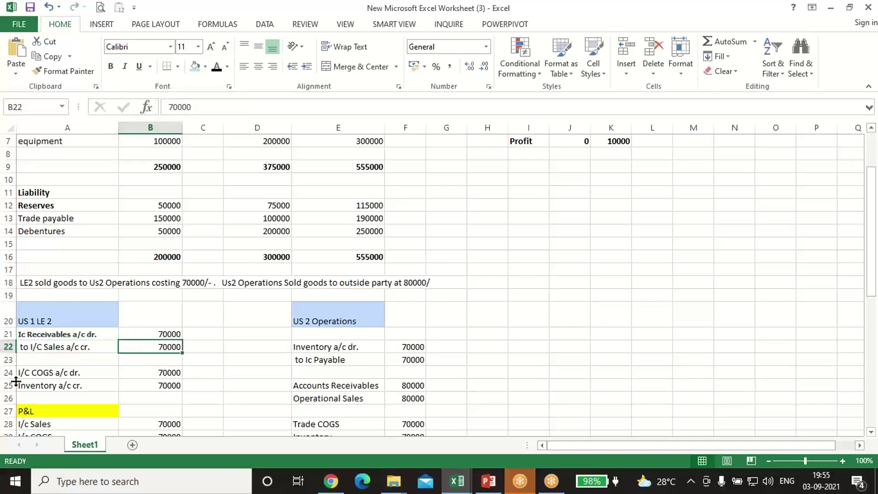
left_click(42, 372)
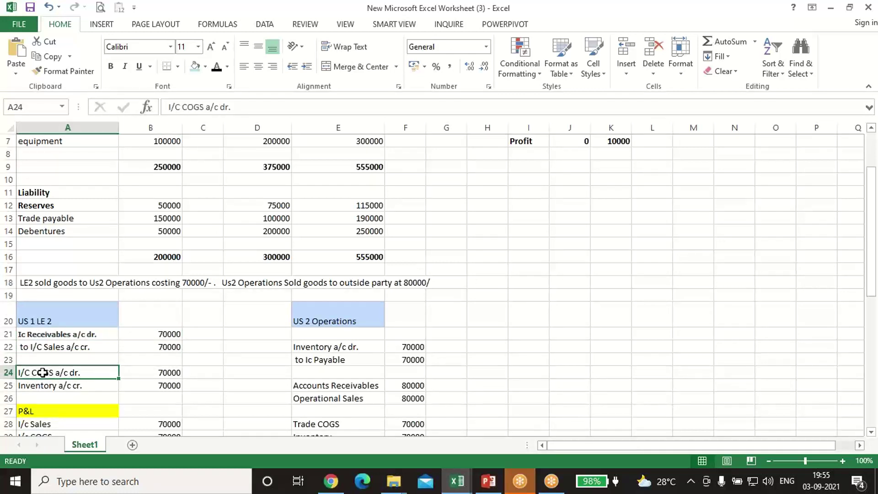
left_click(47, 388)
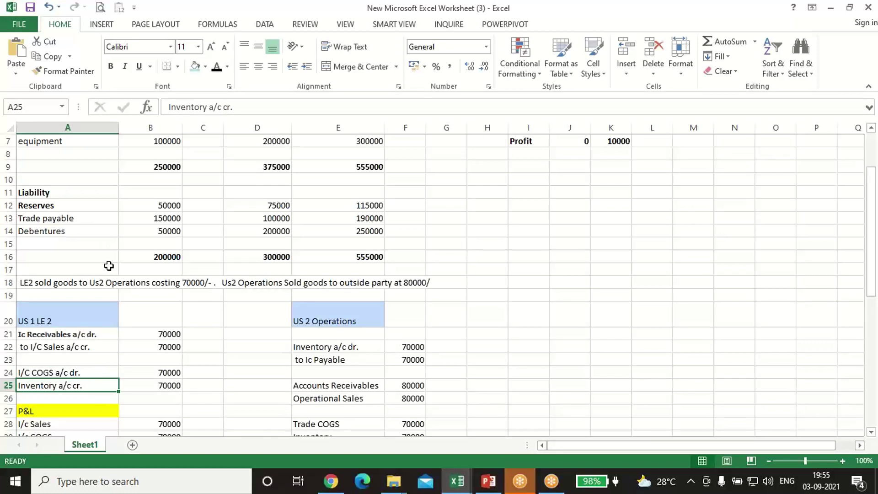
left_click(166, 387)
key("Up")
Step: Examine the I/c Sales, I/c COGS and I/c Profit lines in the US 1 LE 2 P&L
scroll(166, 386, "down", 1)
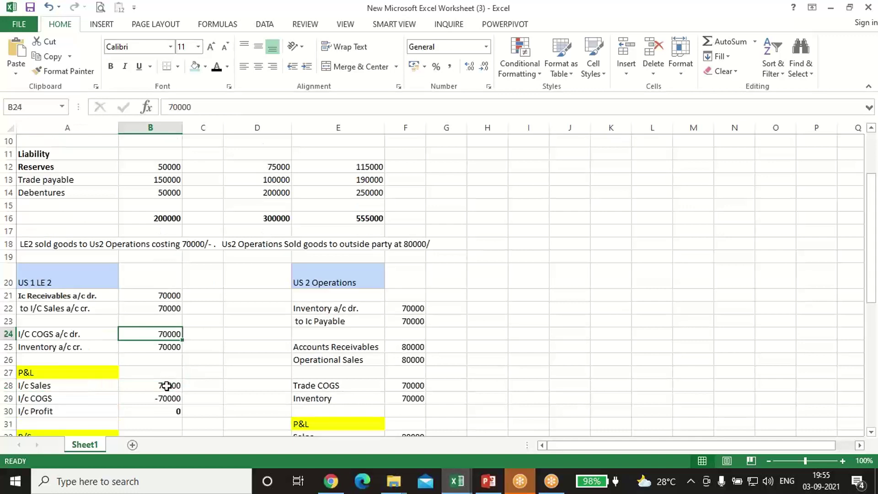
left_click(39, 384)
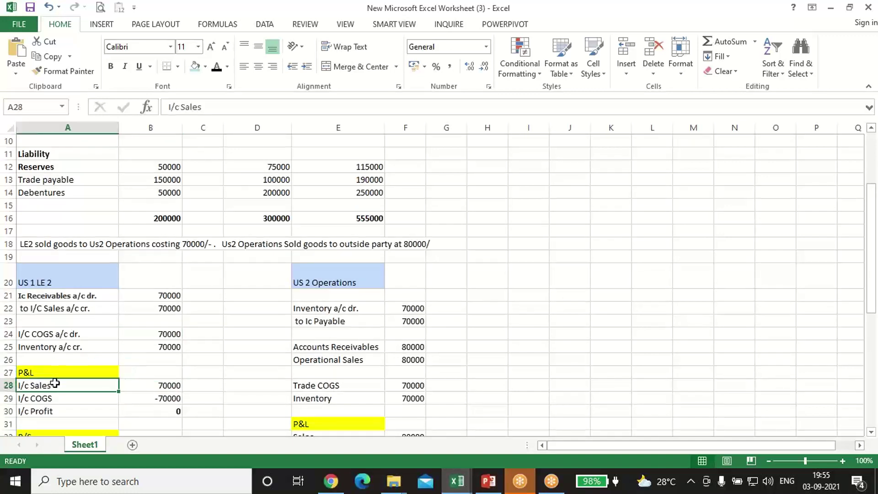
left_click(164, 387)
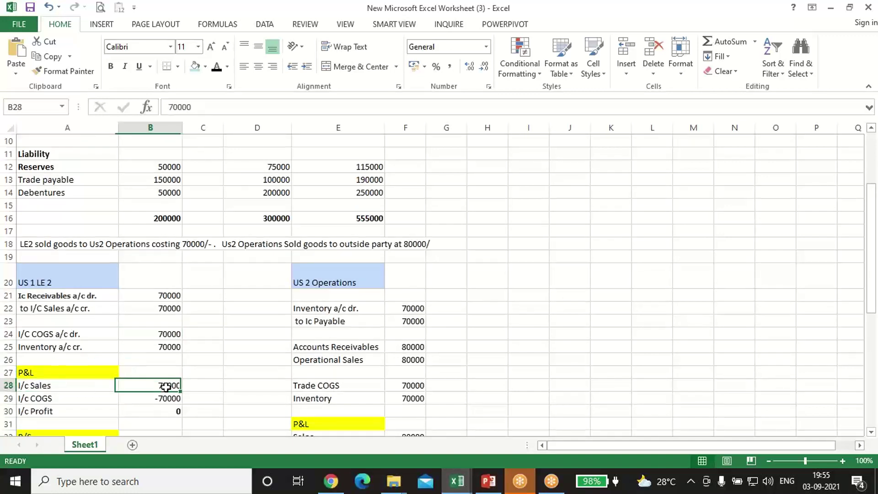
left_click(59, 398)
left_click(121, 396)
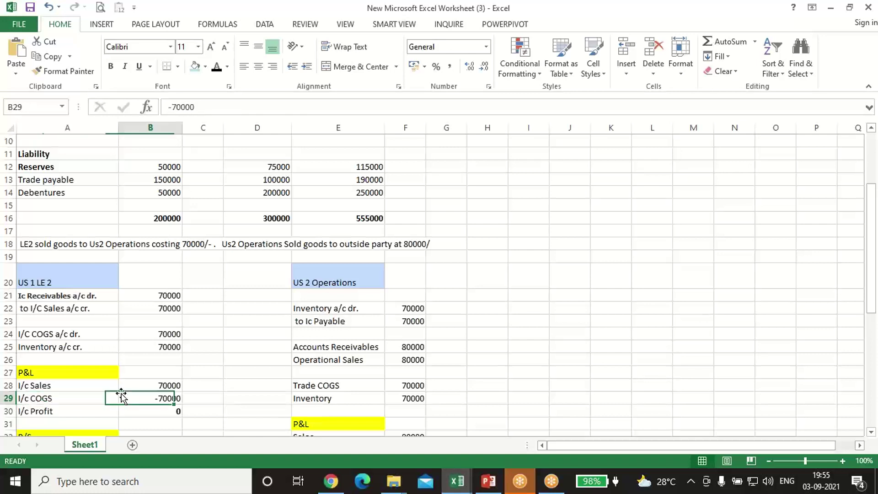
left_click(73, 412)
left_click(149, 407)
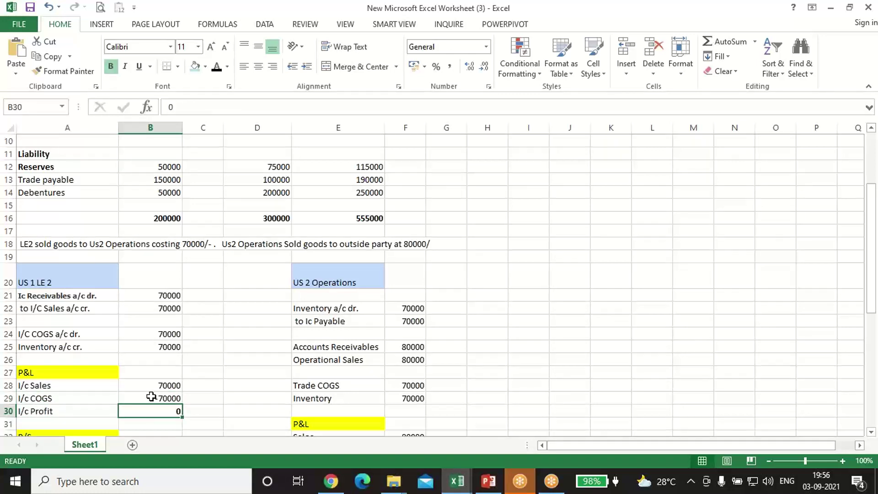
left_click(151, 397)
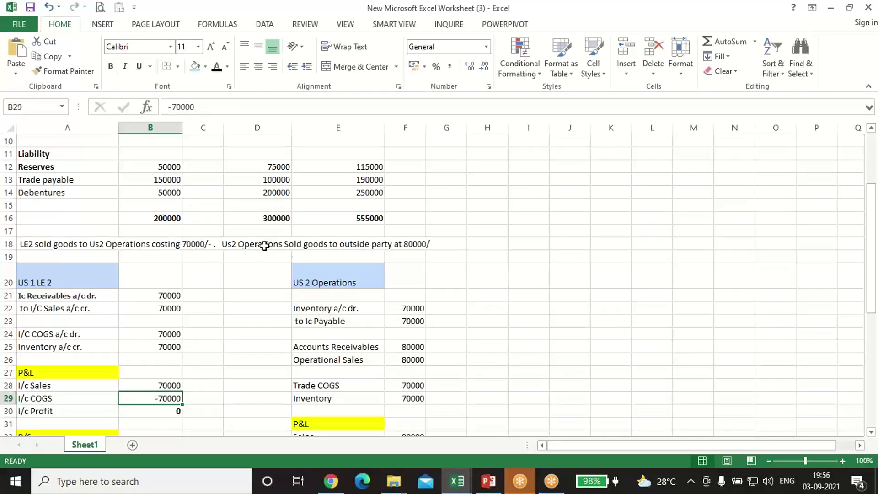
Step: Review the US 2 Operations purchase entry, checking the Inventory debit and Ic Payable credit amounts
left_click(342, 275)
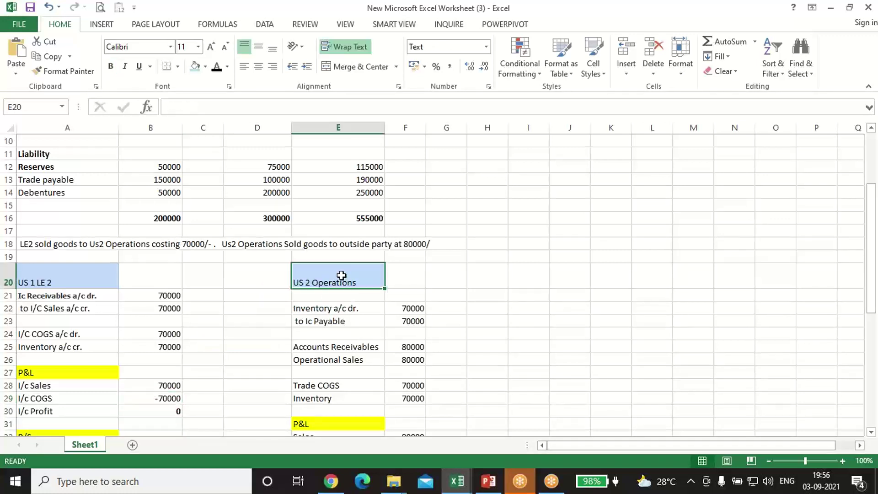
left_click(342, 308)
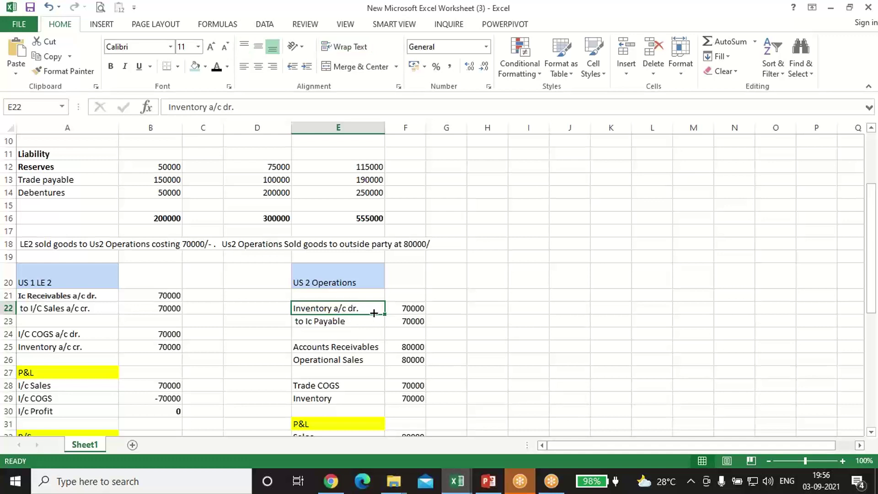
left_click(402, 307)
left_click(340, 320)
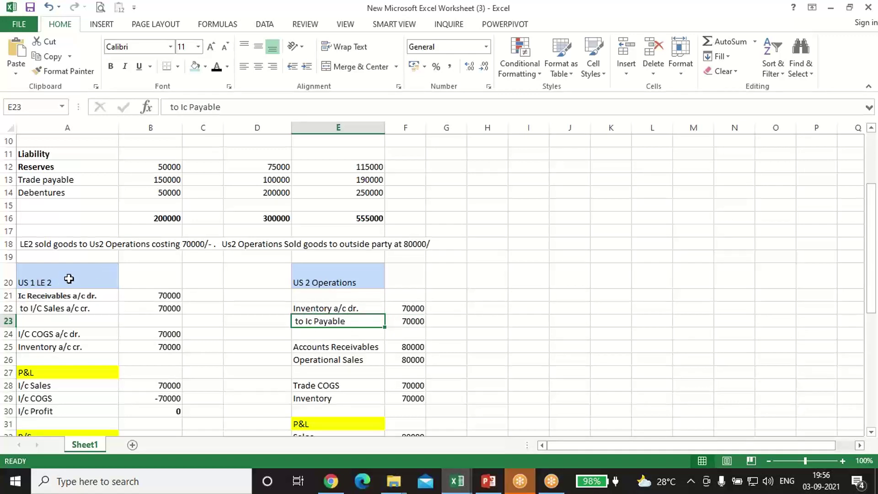
left_click(399, 322)
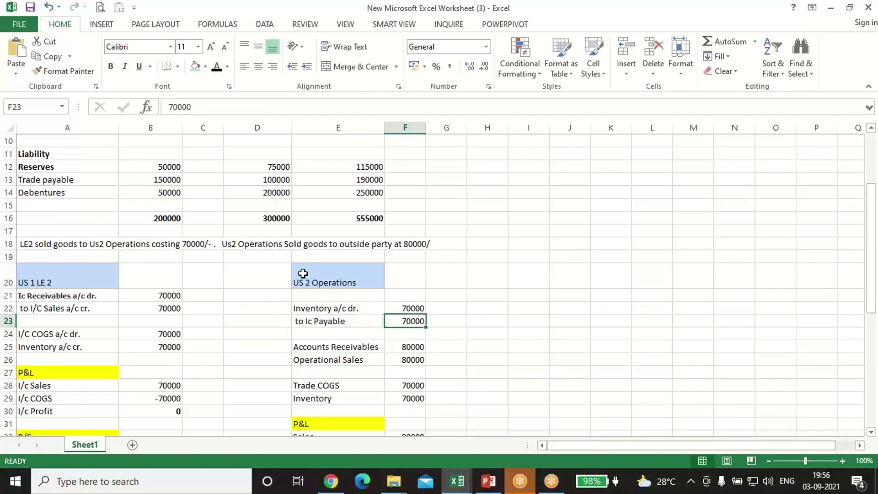
Step: Examine the outside-party sale in US 2 Operations, comparing the row 18 note with the Accounts Receivables and Operational Sales entries
left_click(418, 243)
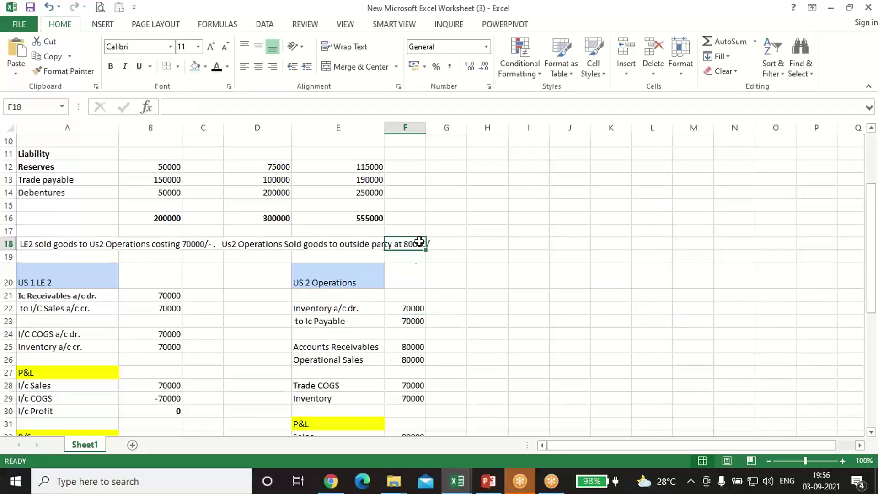
left_click(333, 346)
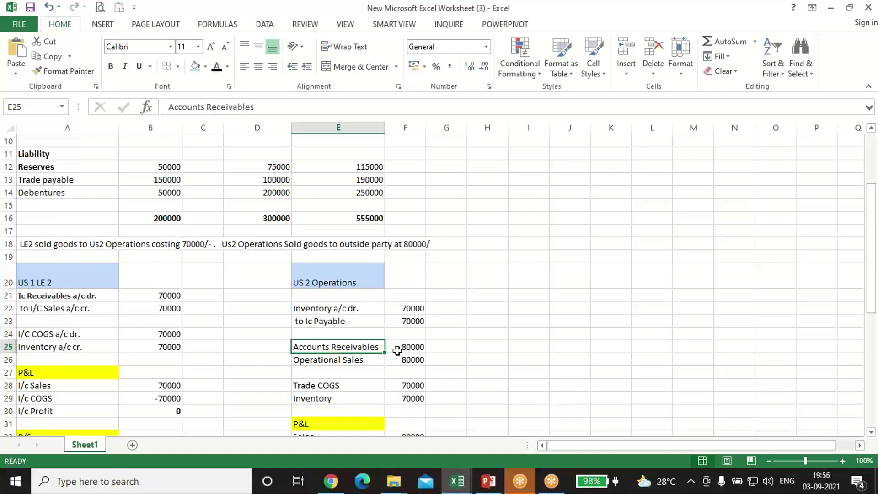
left_click(310, 360)
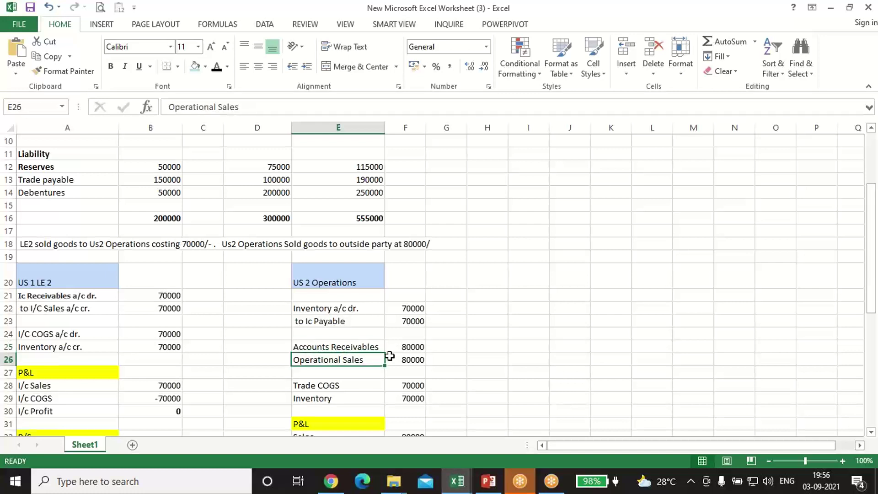
left_click(323, 346)
left_click(322, 360)
left_click(326, 346)
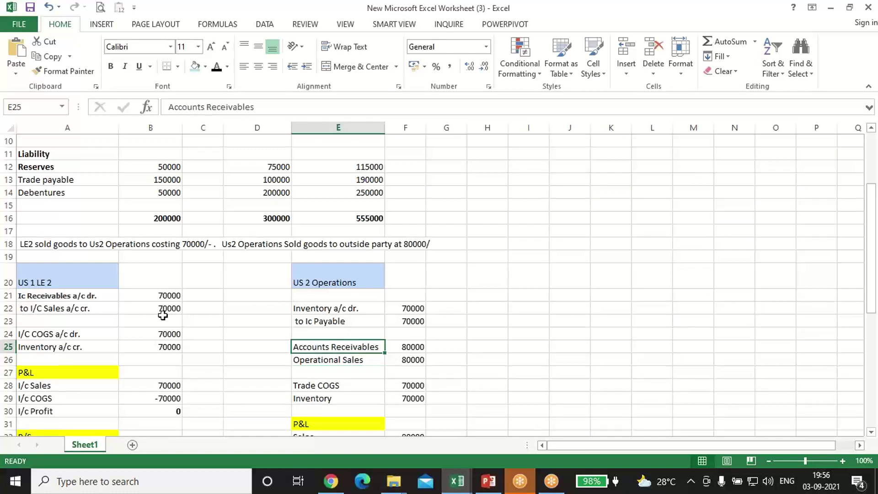
left_click(38, 300)
left_click(322, 349)
left_click(322, 359)
left_click(404, 347)
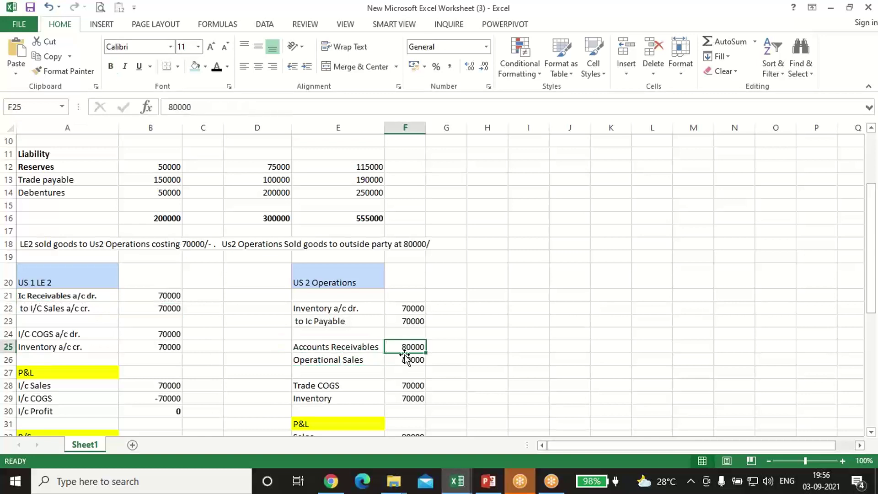
left_click(406, 361)
Step: Review the Trade COGS and Inventory entry and its amounts under US 2 Operations
left_click(322, 387)
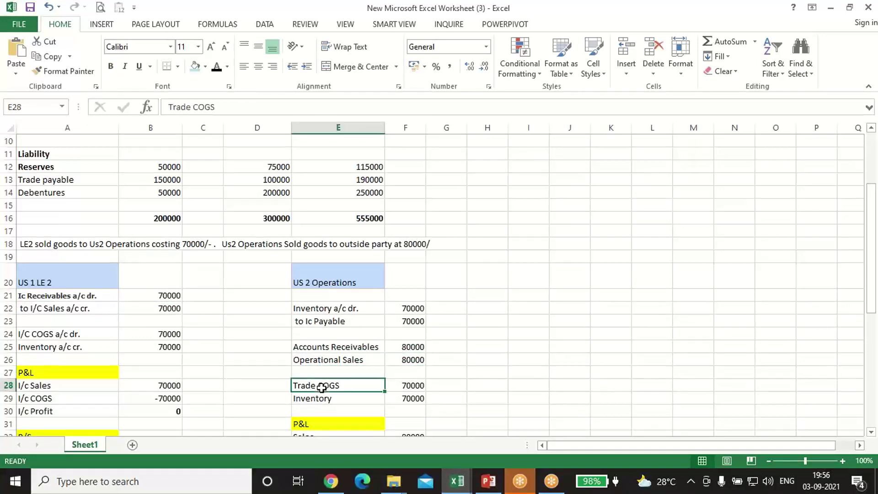
left_click(413, 384)
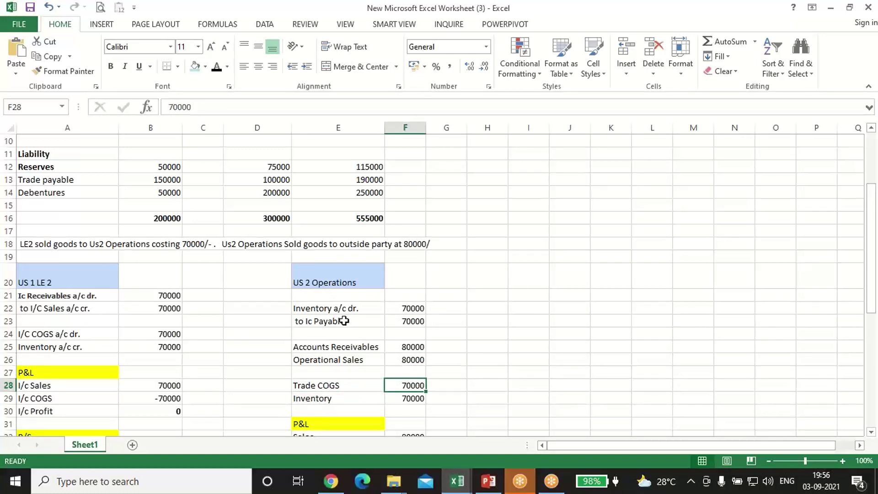
left_click(334, 399)
left_click(398, 398)
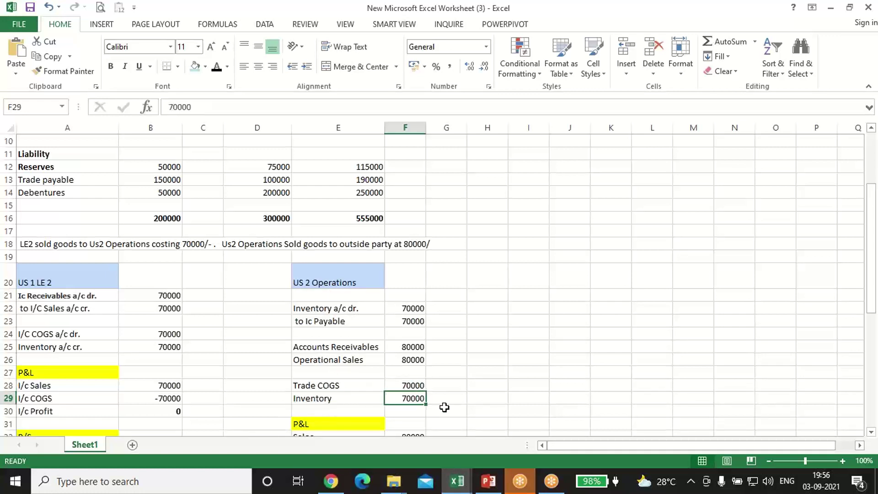
Step: Examine the Sales, COGS and profit lines in the US 2 Operations P&L
scroll(443, 406, "down", 2)
left_click(305, 350)
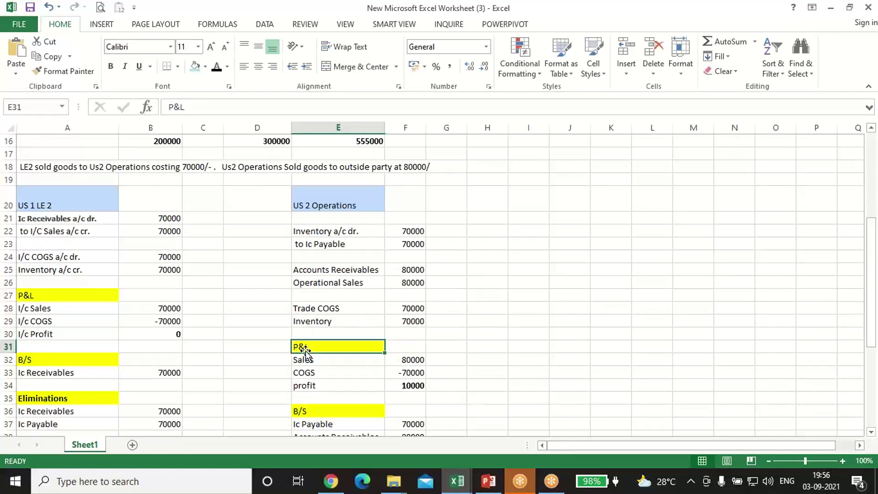
left_click(310, 358)
left_click(402, 362)
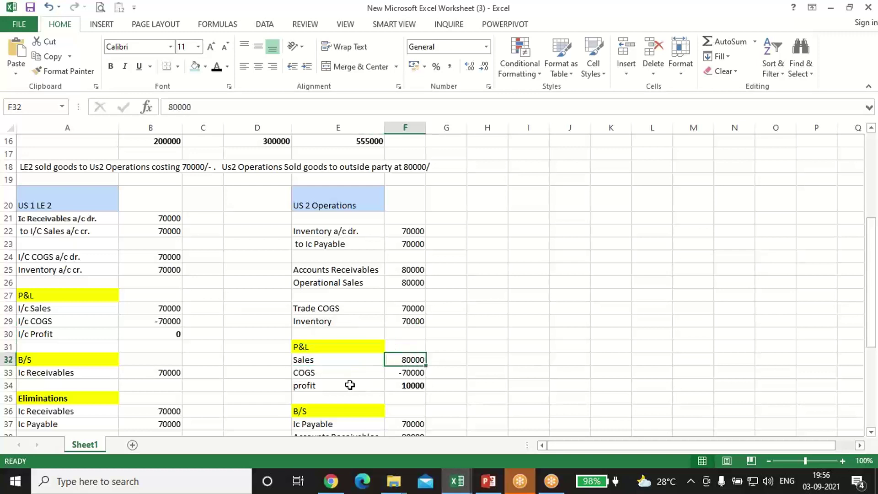
left_click(333, 375)
key("Right")
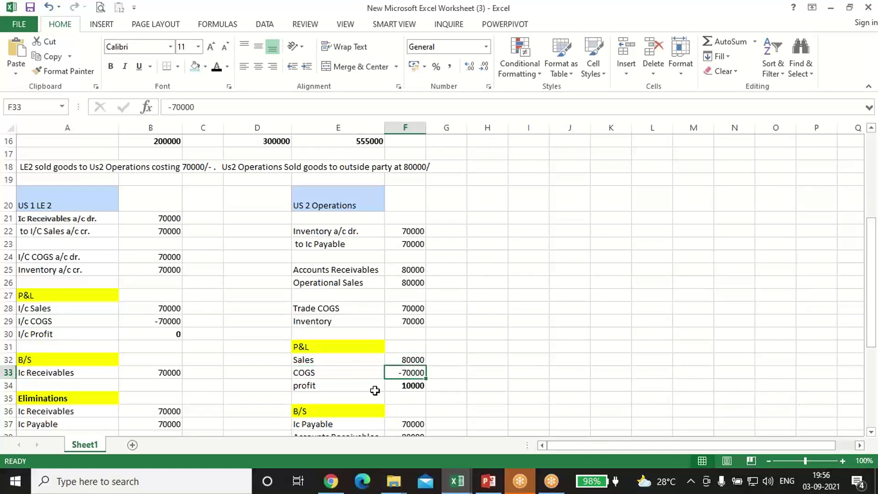
left_click(339, 393)
left_click(401, 386)
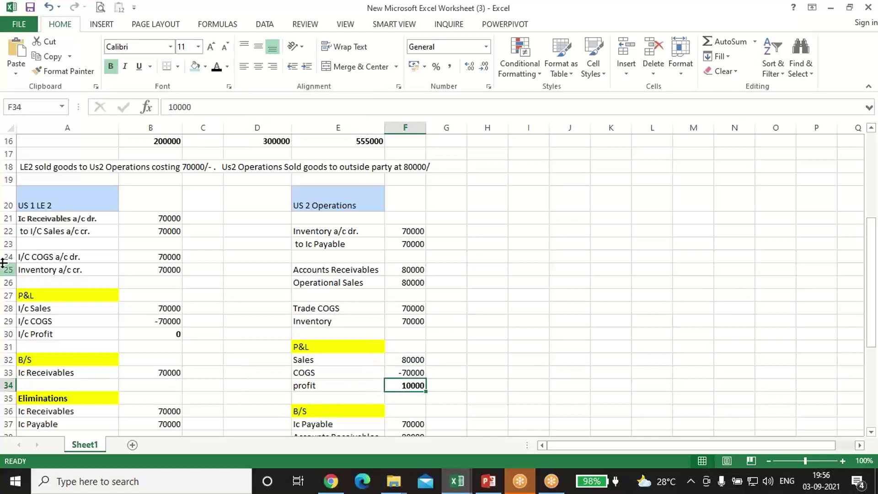
Step: Review the Ic Receivables line and its amount in the US 1 LE 2 balance sheet
left_click(52, 359)
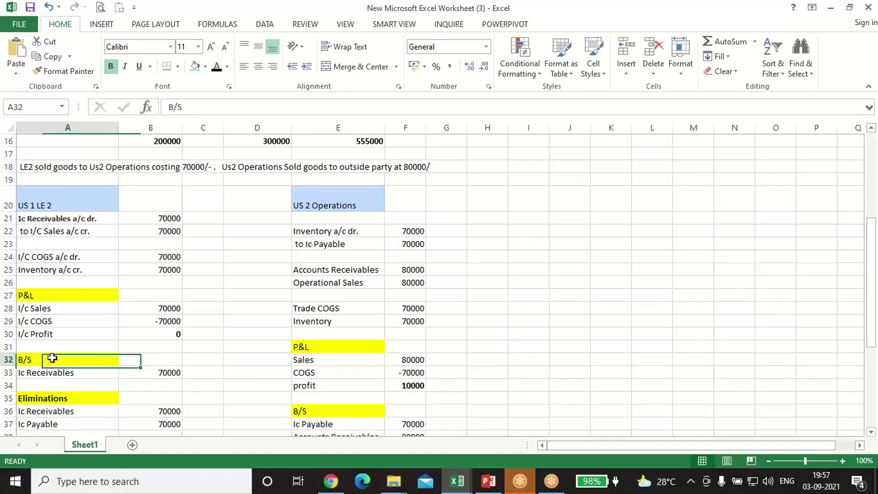
left_click(54, 370)
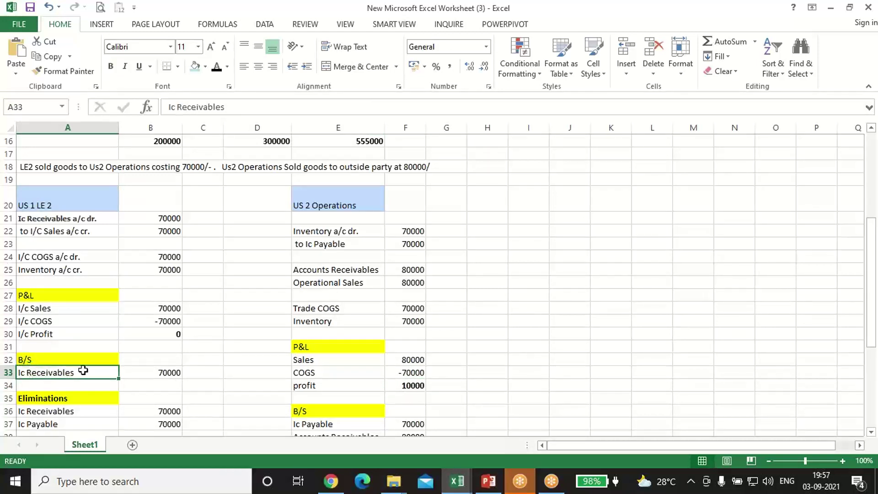
left_click(139, 373)
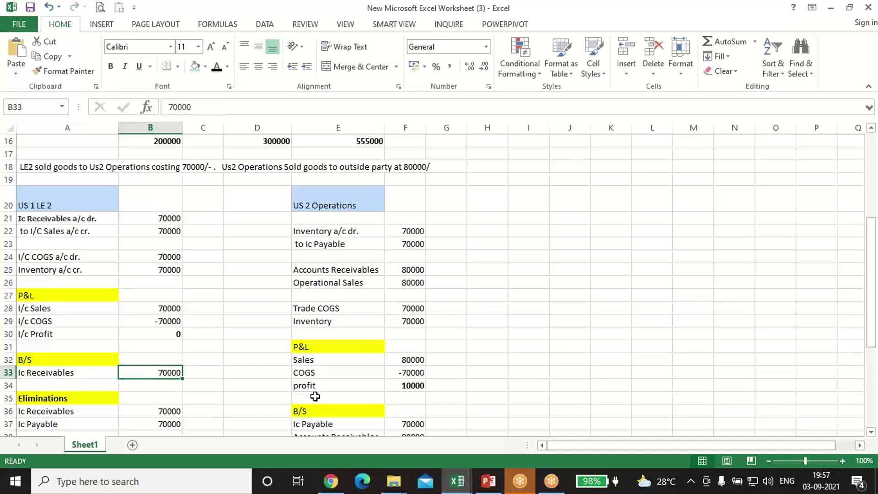
Step: Examine Ic Payable and Accounts Receivables in the US 2 Operations B/S, comparing the receivable with its journal entry amount
scroll(310, 375, "down", 1)
left_click(311, 369)
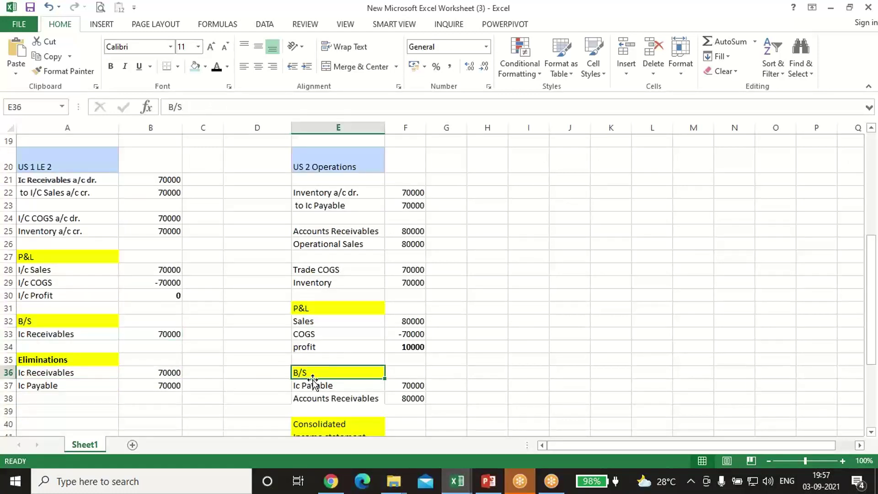
left_click(314, 386)
left_click(407, 385)
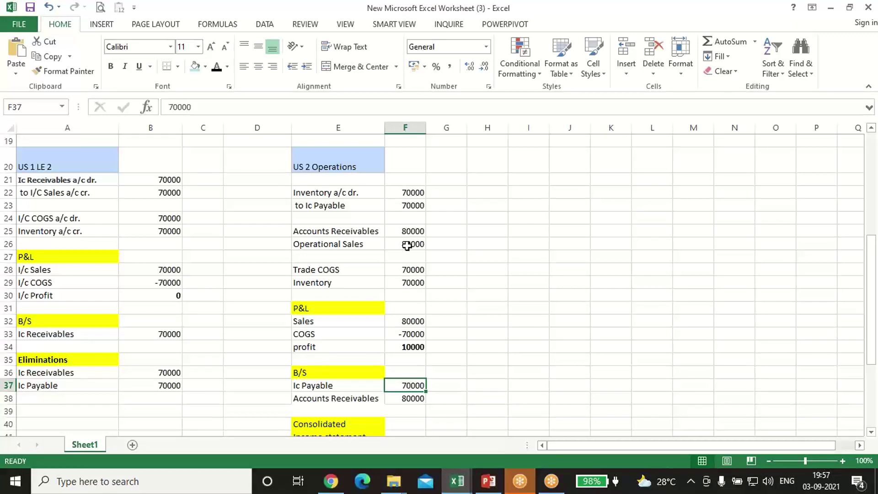
left_click(407, 230)
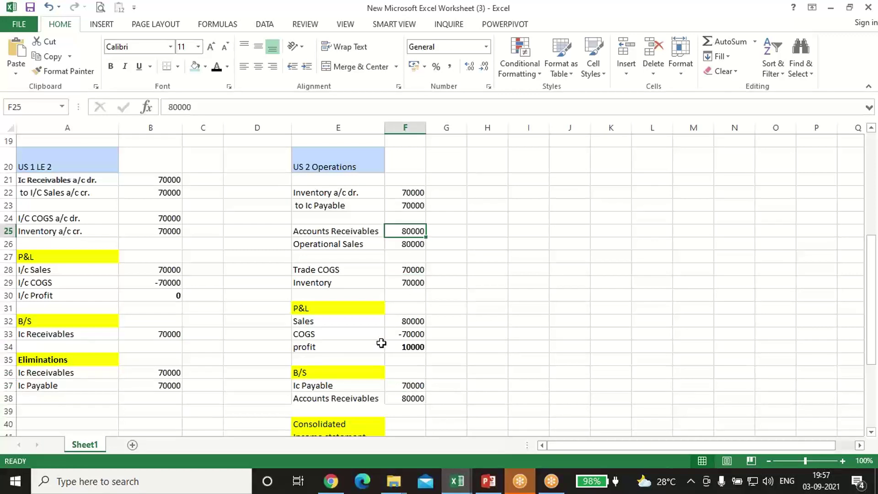
left_click(330, 398)
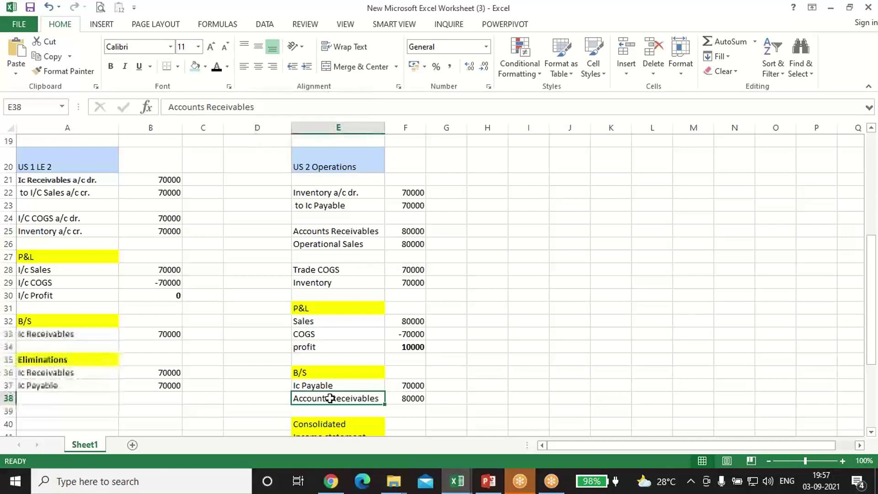
left_click(396, 398)
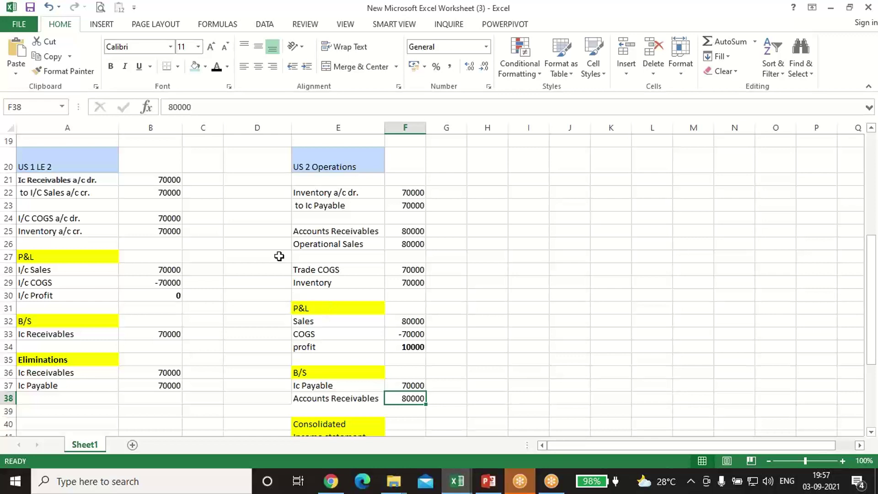
Step: Compare the Eliminations entry with the Ic Receivables of US 1 LE 2 and the Ic Payable of US 2 Operations
left_click(90, 359)
left_click(66, 333)
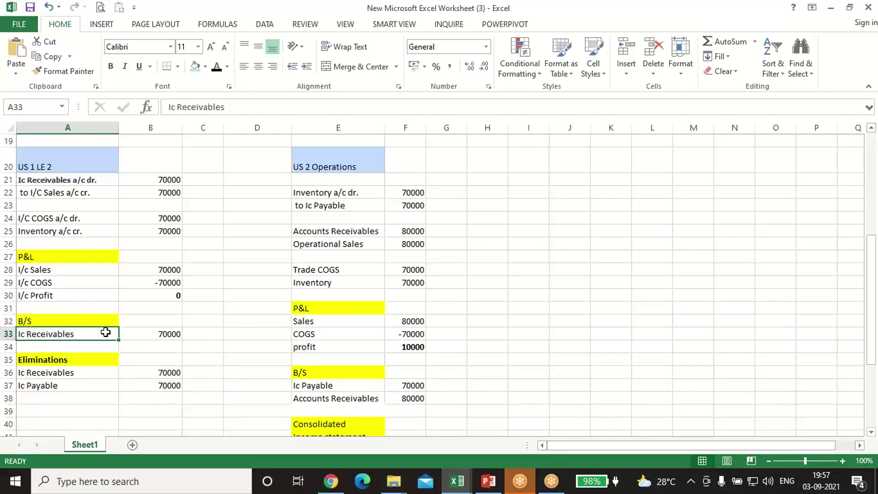
left_click(341, 389)
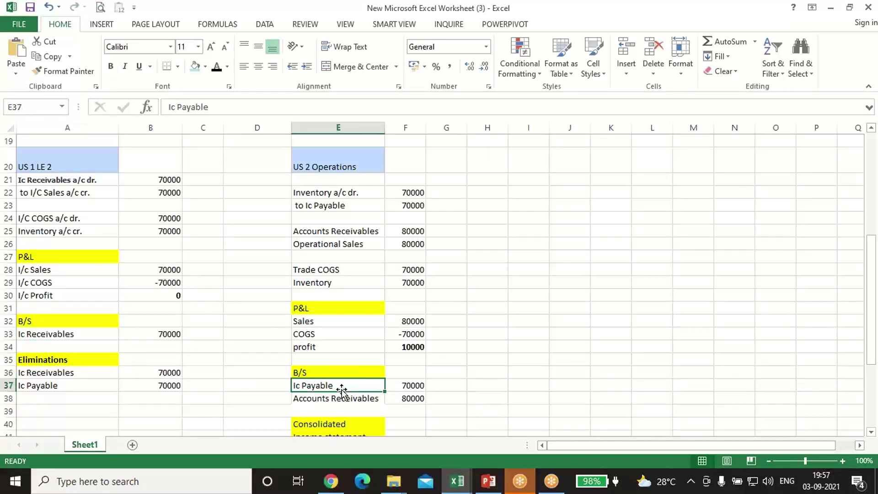
left_click(63, 370)
left_click(61, 385)
left_click(135, 372)
left_click(147, 394)
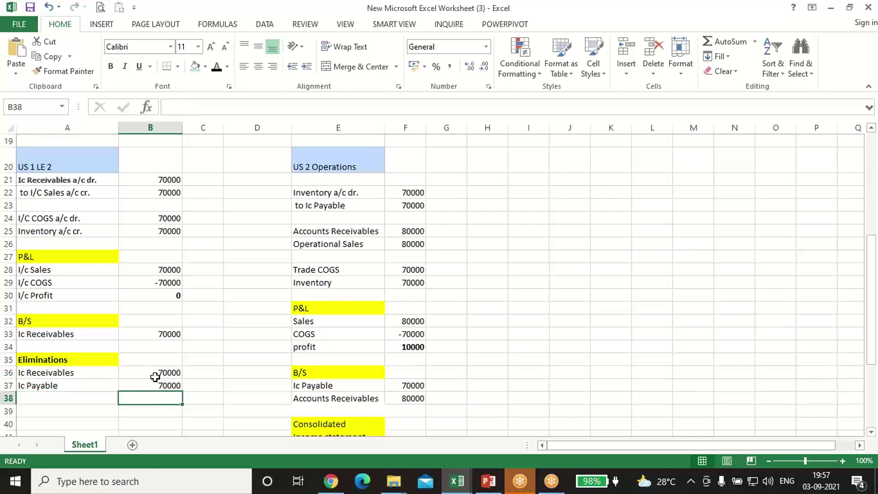
left_click(154, 375)
Step: Examine the Sales, COGS and profit lines in the Consolidated Income statement
scroll(350, 394, "down", 1)
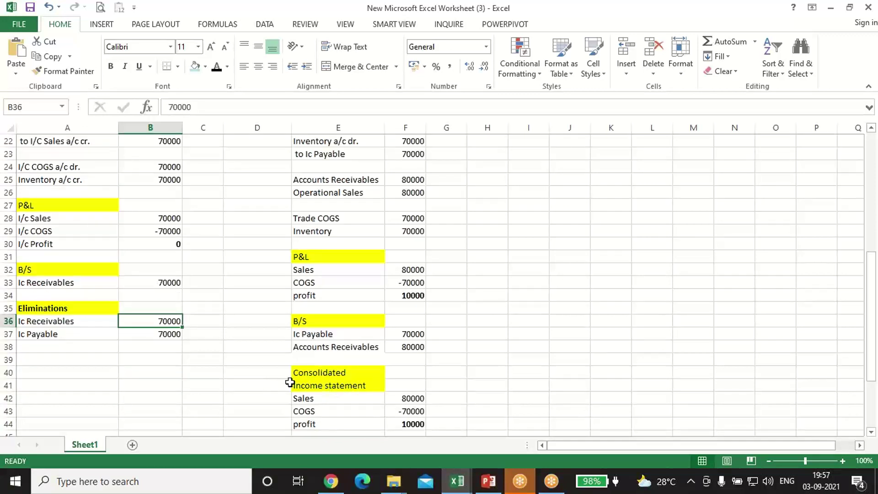
left_click(293, 381)
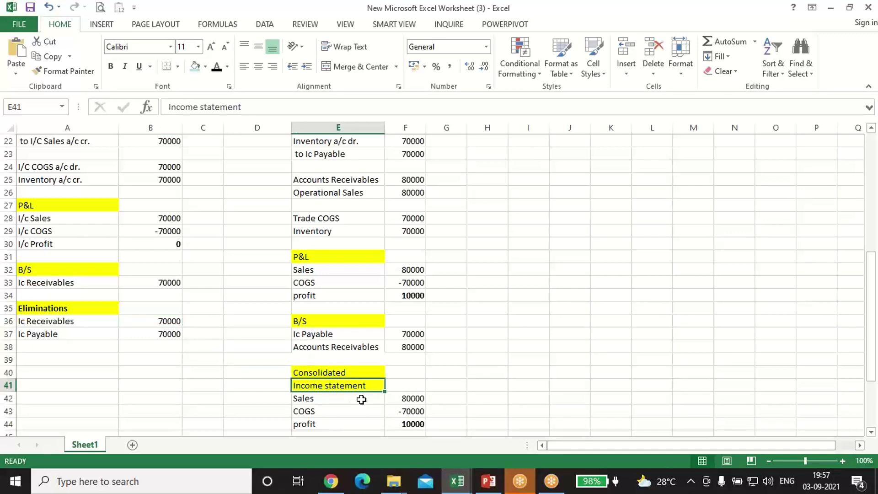
left_click(361, 399)
left_click(402, 398)
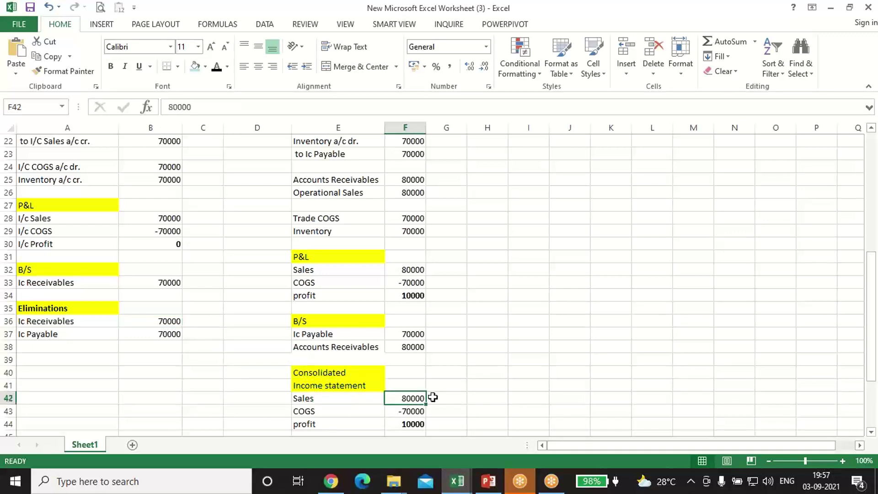
left_click(328, 412)
left_click(411, 411)
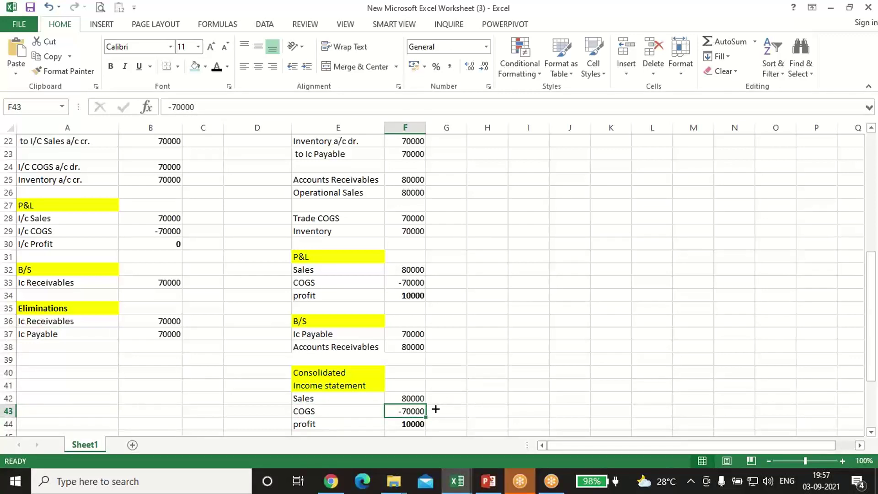
left_click(414, 424)
scroll(378, 376, "down", 1)
left_click(306, 334)
left_click(414, 385)
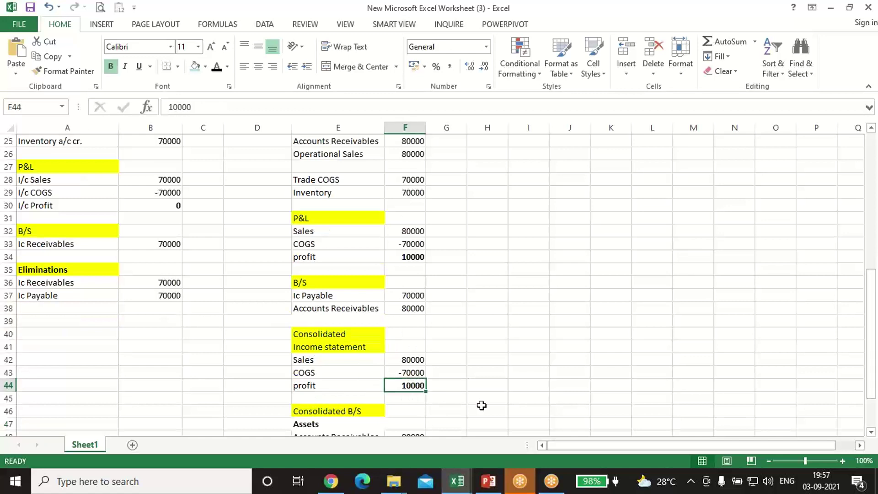
Step: Review the Accounts Receivables and Inventory amounts under Assets in the Consolidated B/S
scroll(411, 400, "down", 1)
left_click(311, 371)
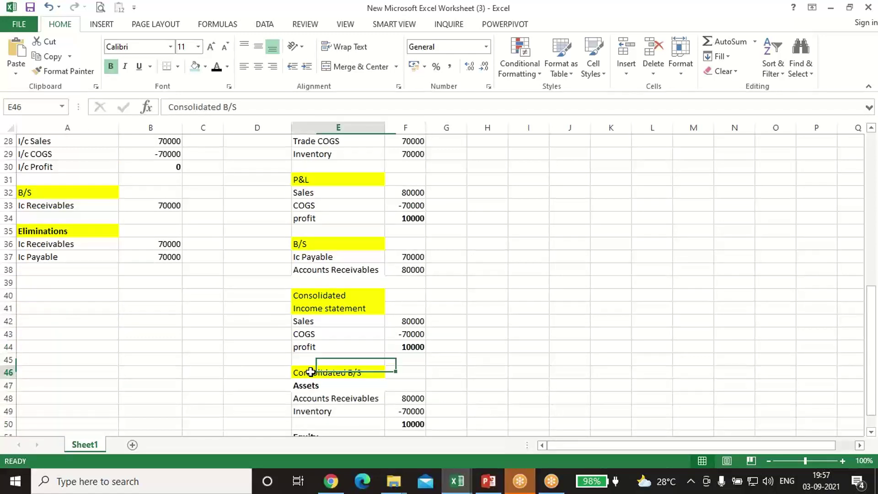
left_click(319, 397)
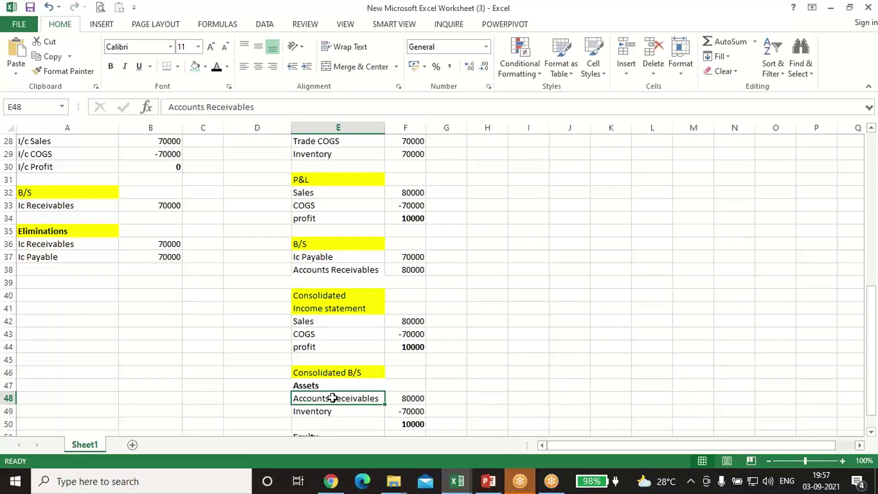
left_click(401, 397)
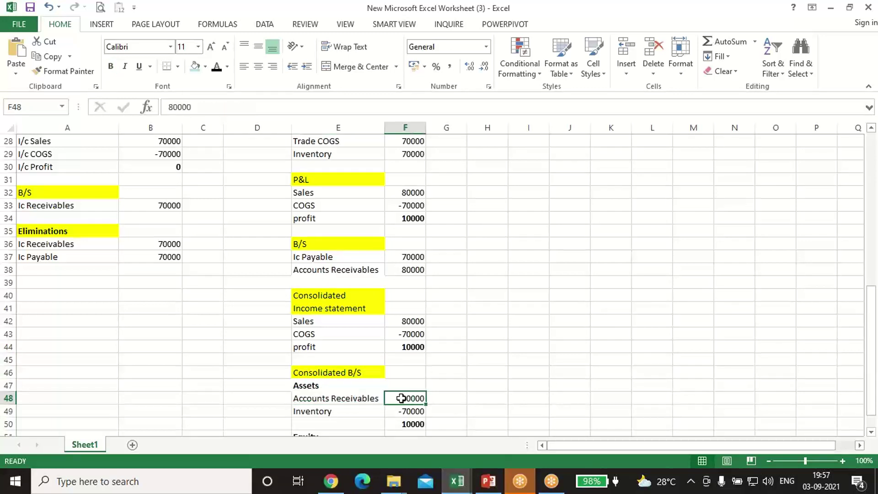
left_click(332, 411)
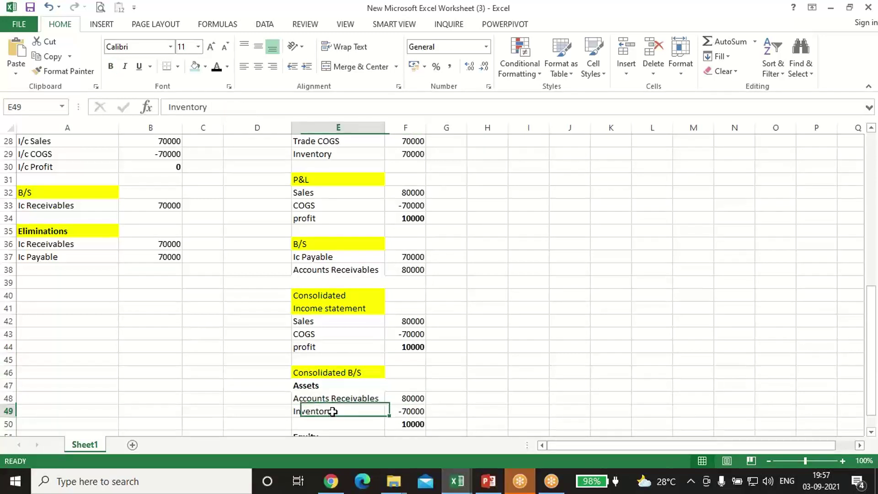
left_click(418, 411)
Step: Trace the inventory through the US 2 Operations purchase entry and its Trade COGS and Inventory entry
scroll(516, 394, "up", 3)
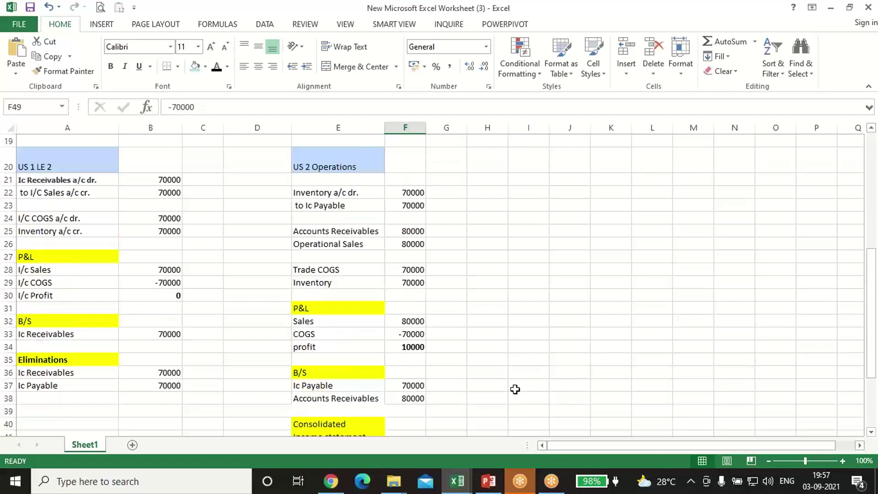
left_click(410, 192)
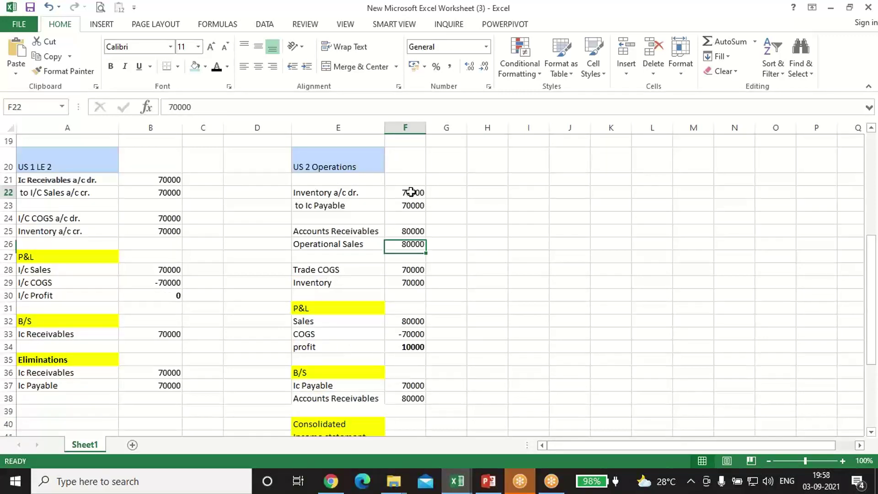
left_click(322, 282)
left_click(420, 282)
scroll(497, 290, "down", 4)
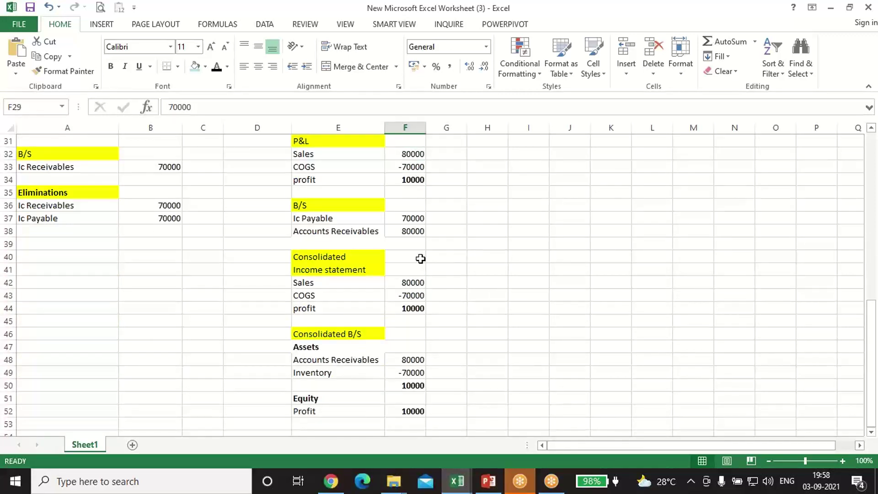
Step: Compare the US 2 Operations and US 1 LE 2 sections, checking the inventory credit recorded by US 1 LE 2
scroll(404, 324, "up", 6)
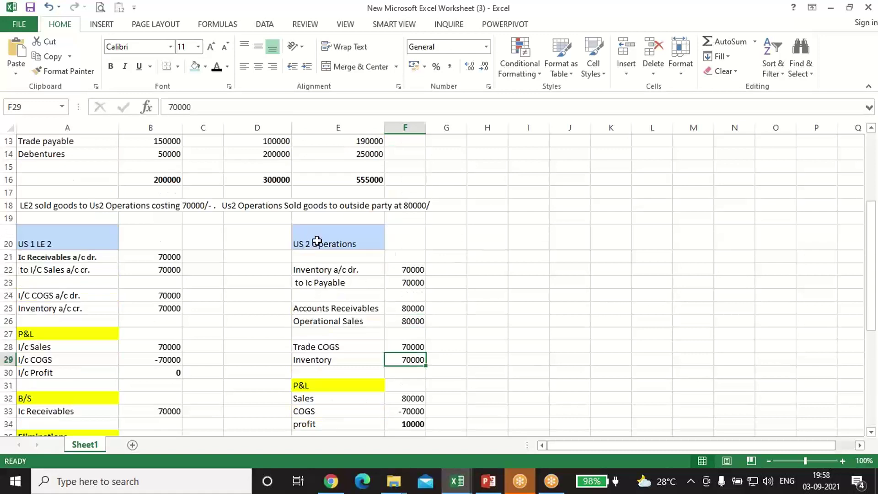
left_click(317, 241)
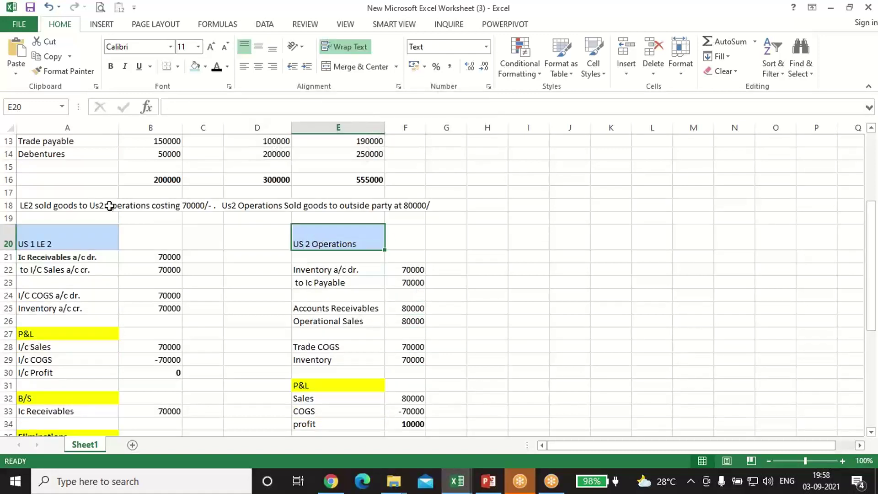
left_click(60, 240)
scroll(80, 281, "down", 1)
scroll(79, 281, "down", 1)
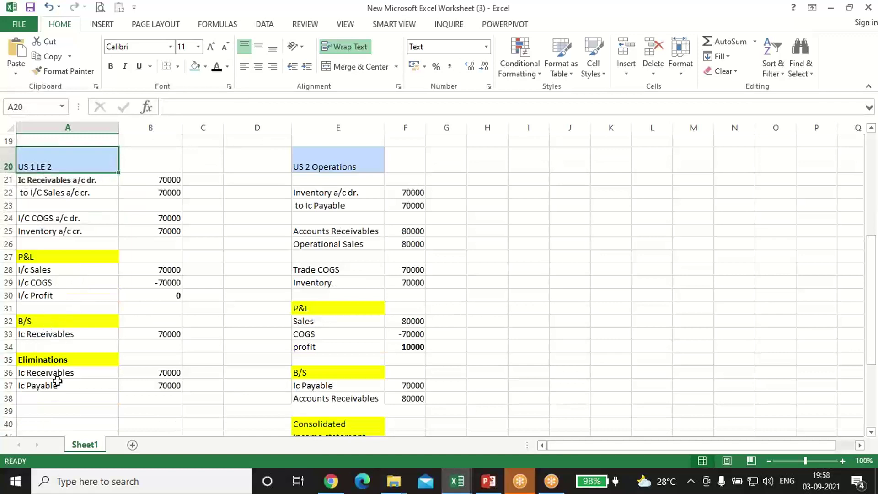
left_click(136, 230)
Step: Recheck the consolidated Sales amount and the Consolidated B/S assets, including the formula that totals receivables and inventory
scroll(281, 300, "down", 3)
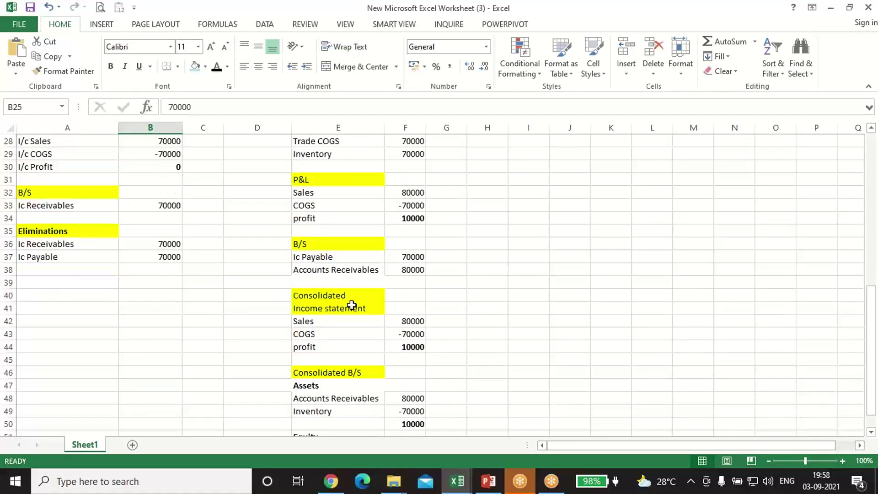
left_click(410, 321)
scroll(411, 392, "down", 1)
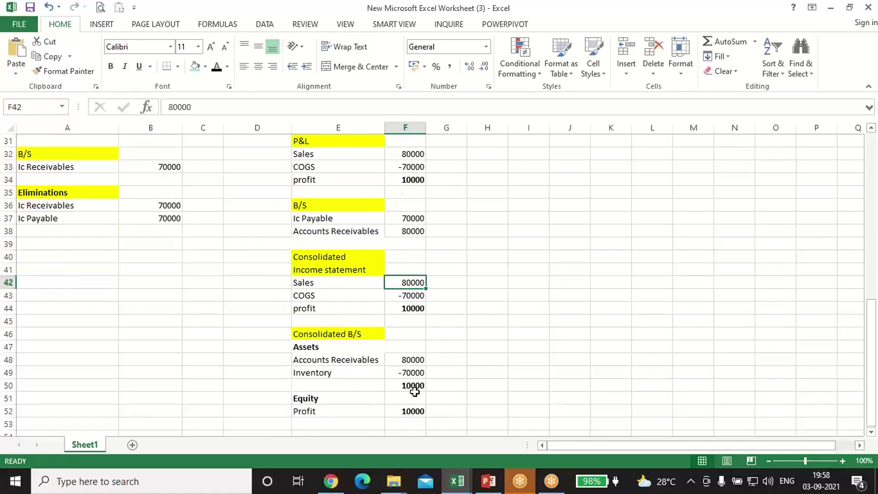
left_click(339, 359)
left_click(392, 359)
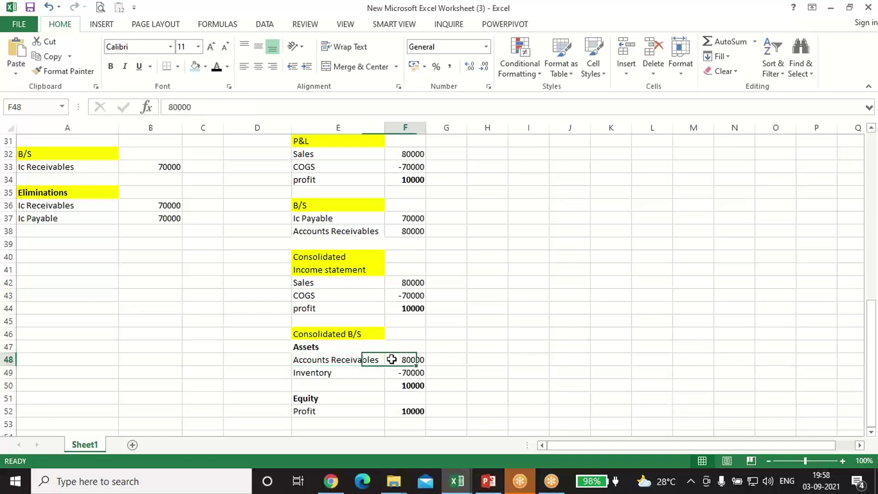
left_click(320, 373)
left_click(399, 373)
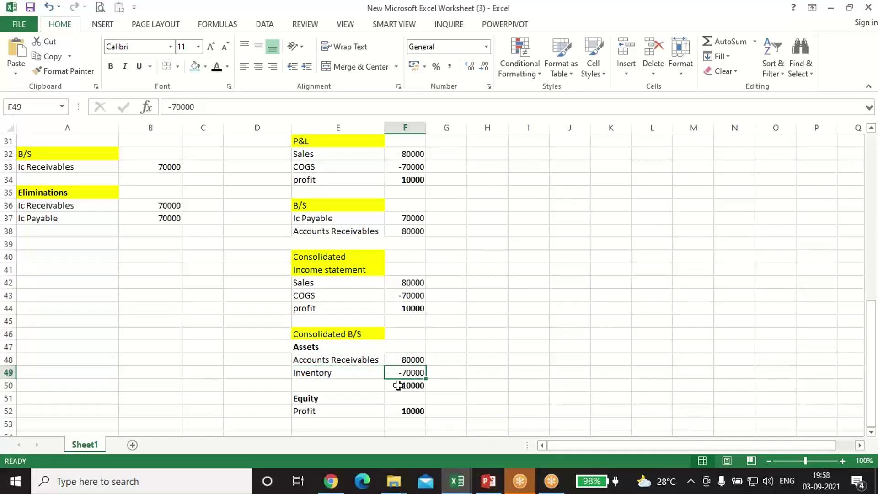
left_click(397, 385)
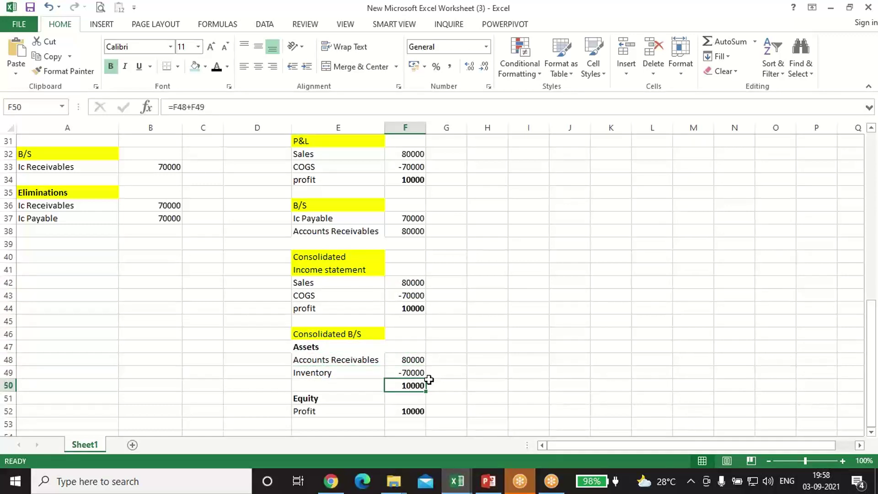
Step: Compare the consolidated profit with the Equity profit and total assets, and return to the start of the sheet
left_click(406, 309)
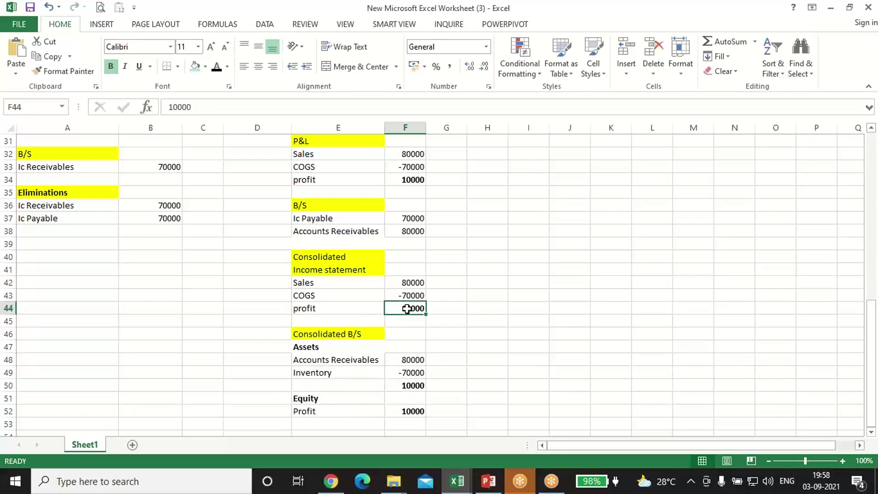
left_click(307, 410)
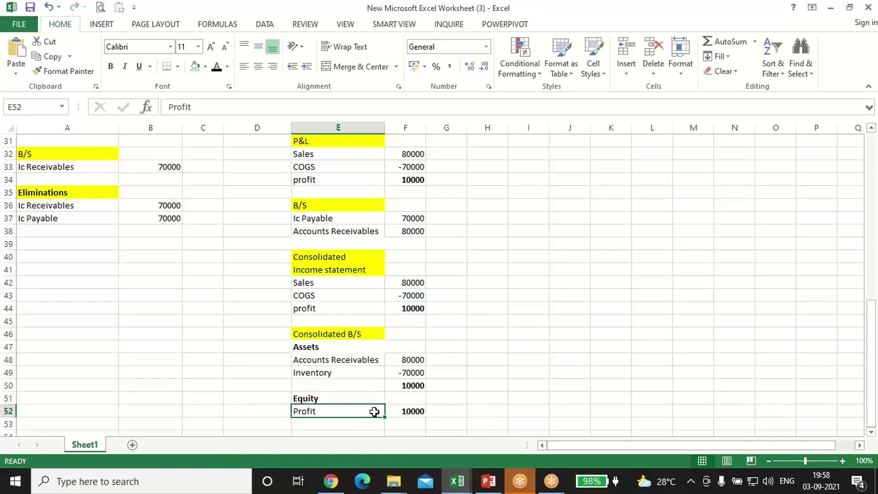
left_click(393, 411)
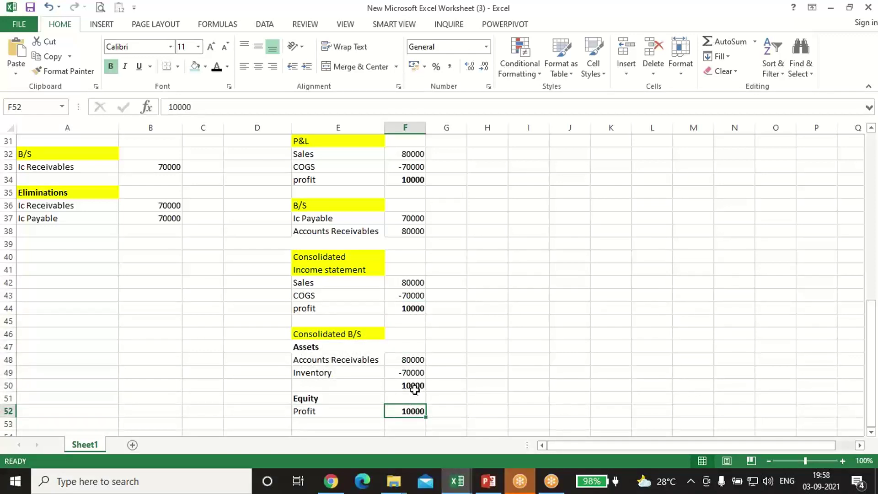
left_click(394, 385)
left_click(400, 412)
scroll(308, 291, "up", 10)
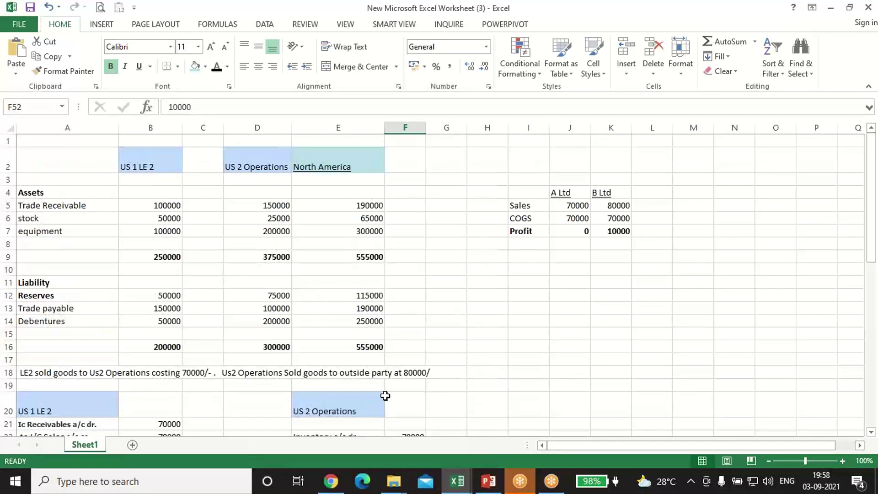
Step: Switch to EPM Cloud Financial Consolidation and Close and expand the Entity hierarchy through C_All_Corp_Comp_V1 and C_T to the children of C_100
mouse_move(462, 483)
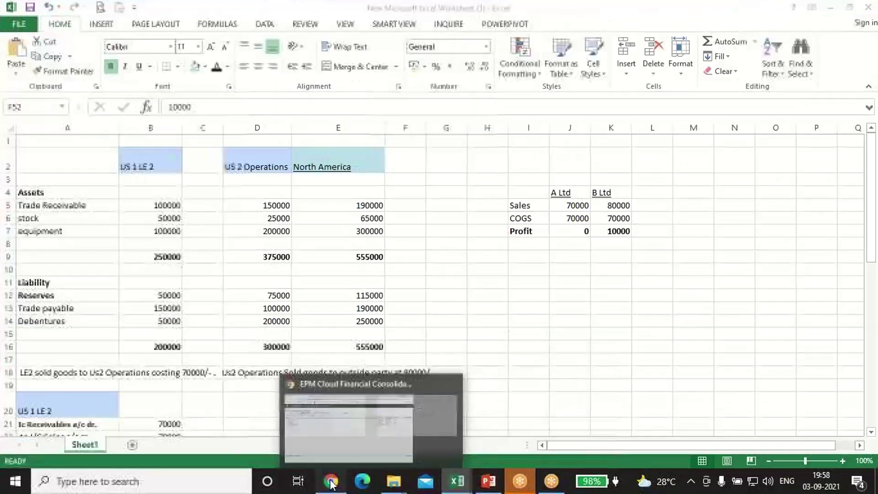
left_click(330, 481)
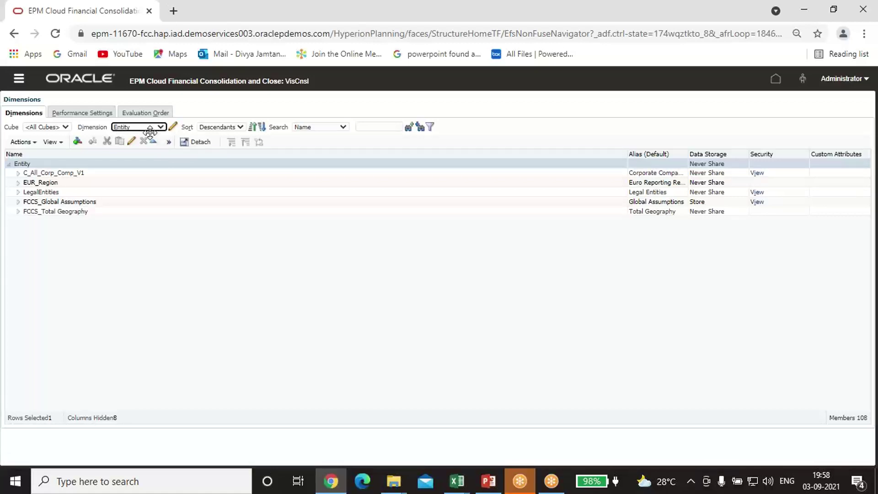
left_click(18, 173)
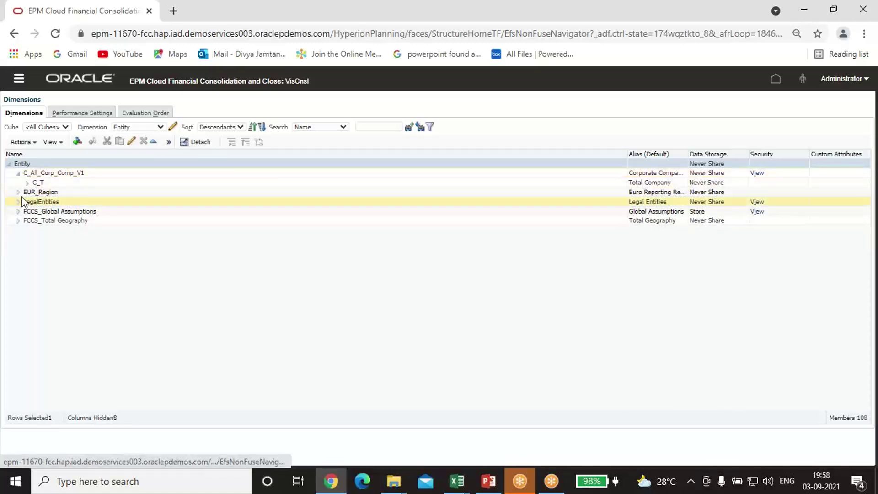
left_click(27, 182)
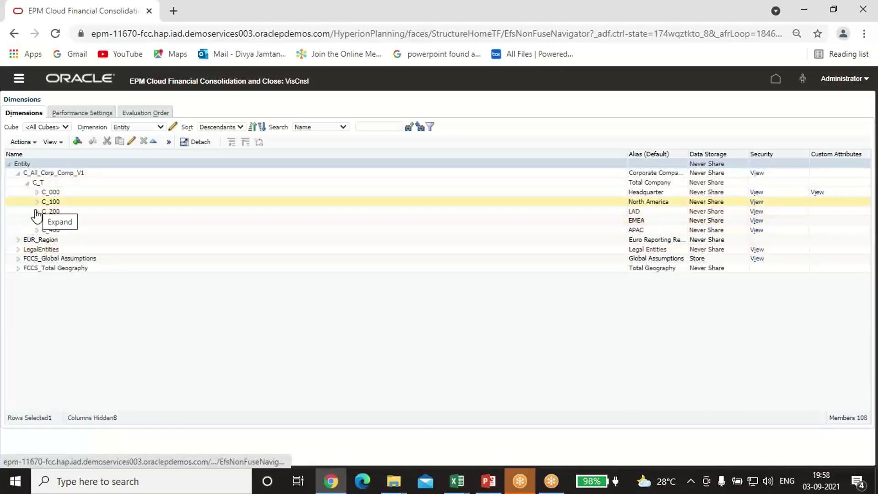
left_click(36, 201)
left_click(48, 213)
left_click(46, 220)
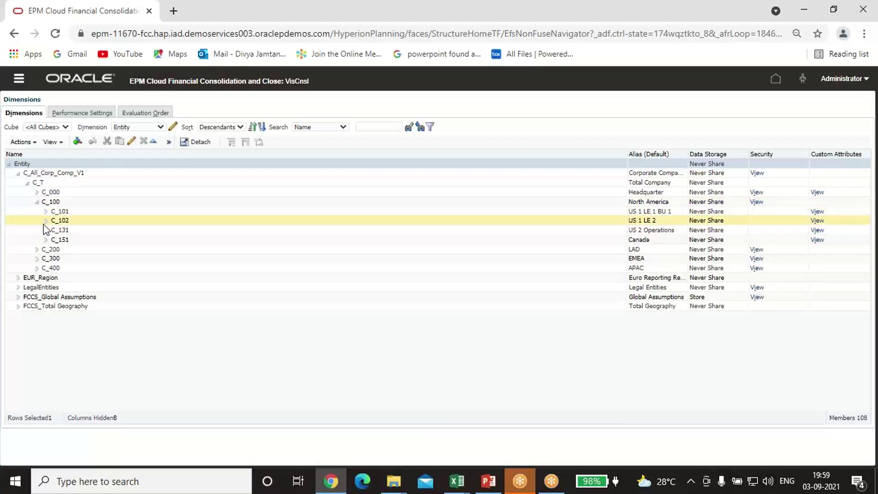
Step: Check the Intercompany Entity attribute assigned to entity C_102 (US 1 LE 2), and close the member without saving
left_click(64, 221)
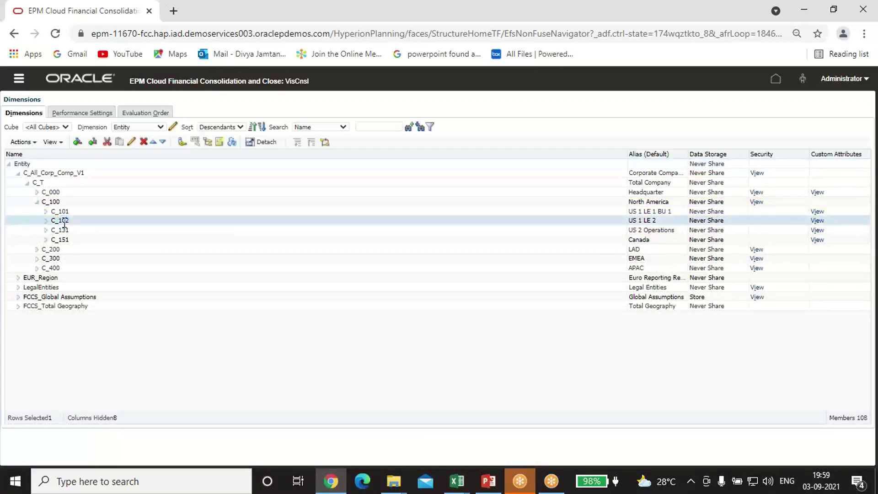
left_click(65, 227)
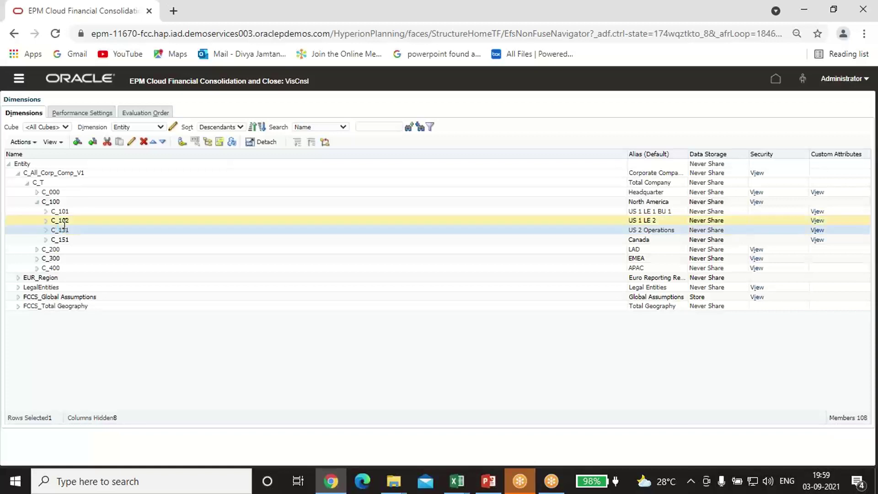
left_click(65, 222)
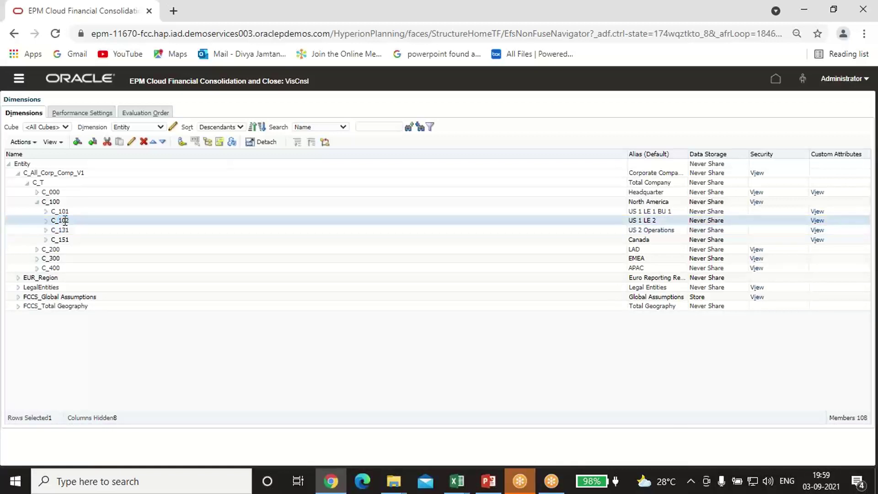
left_click(131, 142)
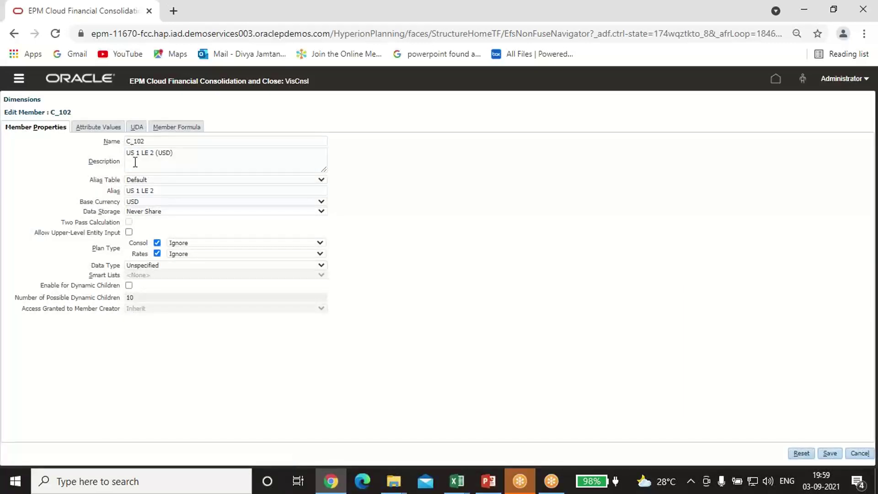
left_click(99, 128)
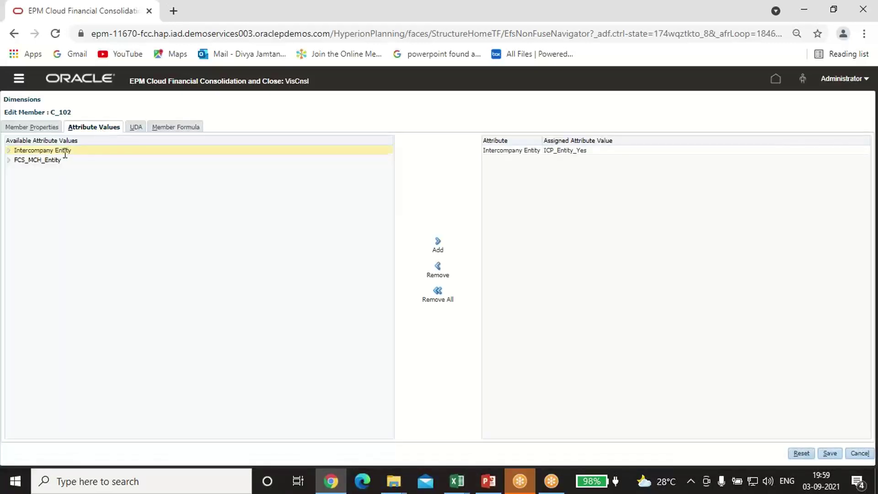
left_click(504, 150)
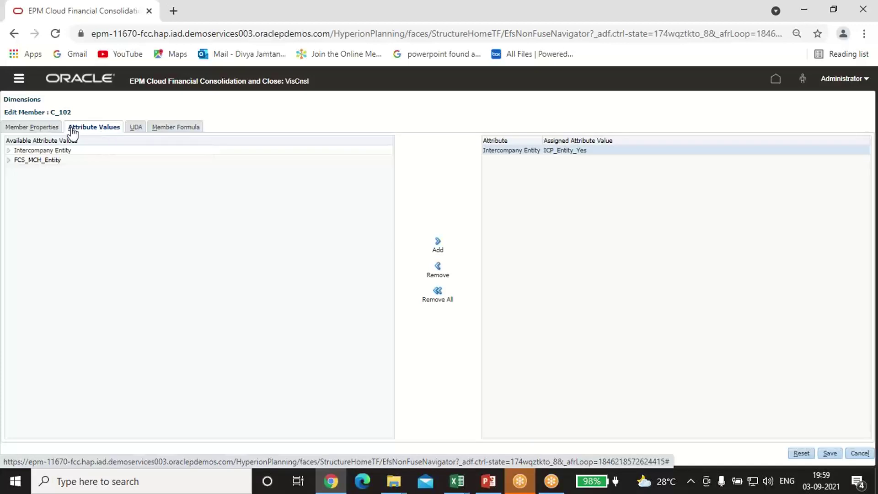
left_click(854, 456)
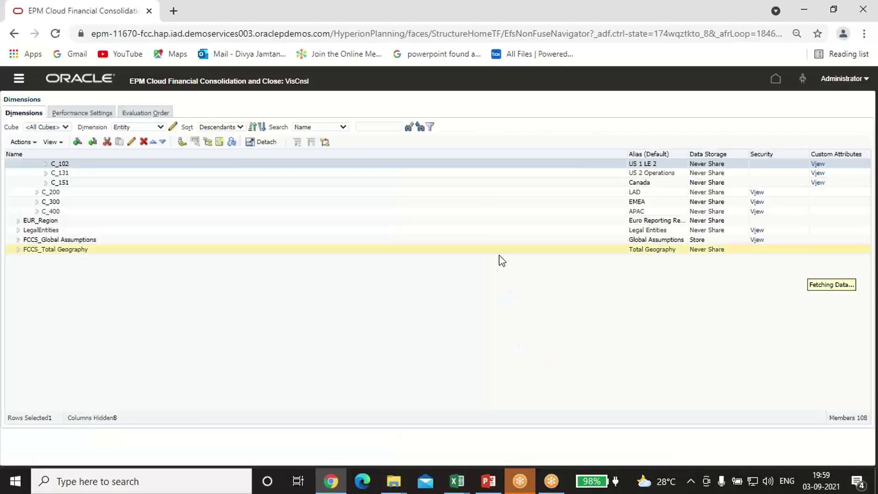
Step: Check the attribute values assigned to entity C_131 (US 2 Operations), and close the member without saving
left_click(637, 228)
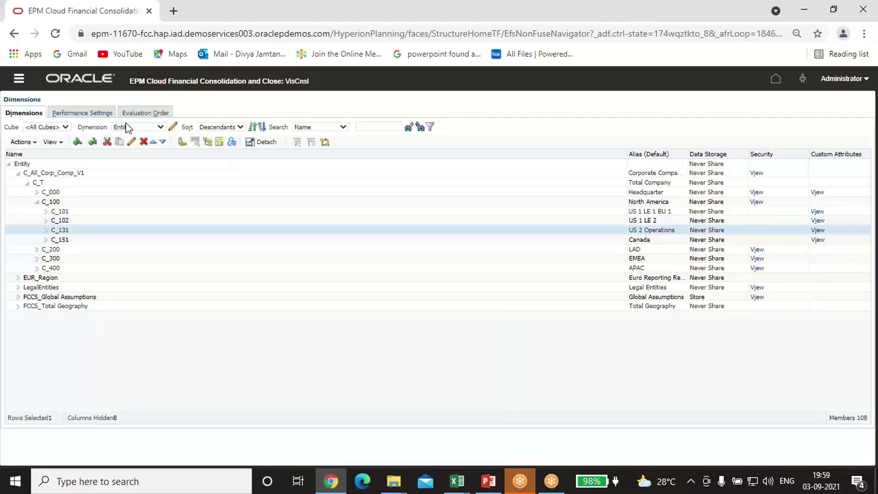
left_click(131, 142)
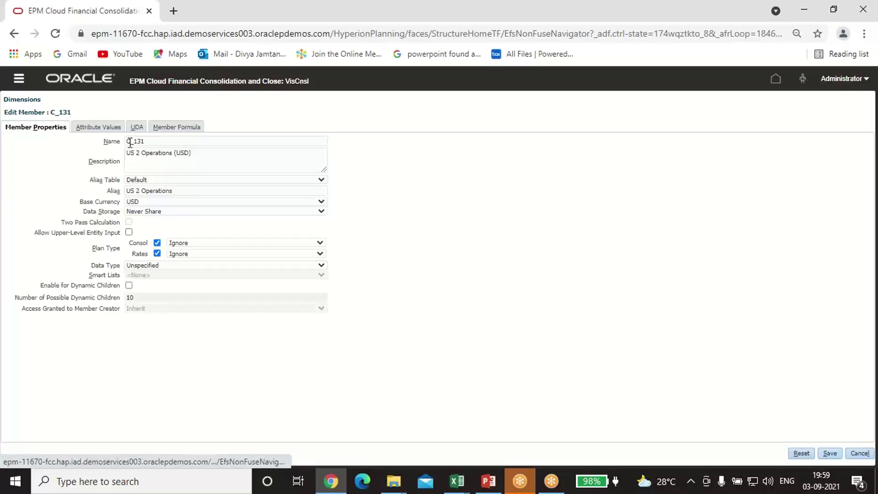
left_click(107, 127)
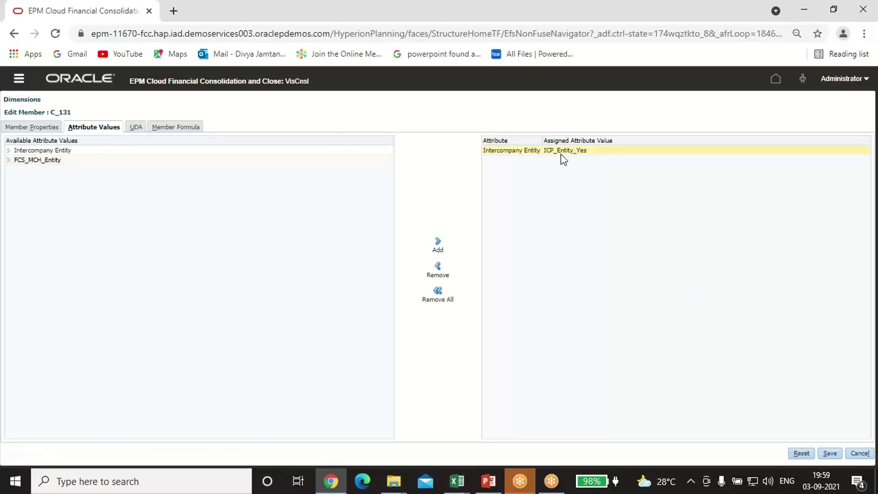
left_click(870, 453)
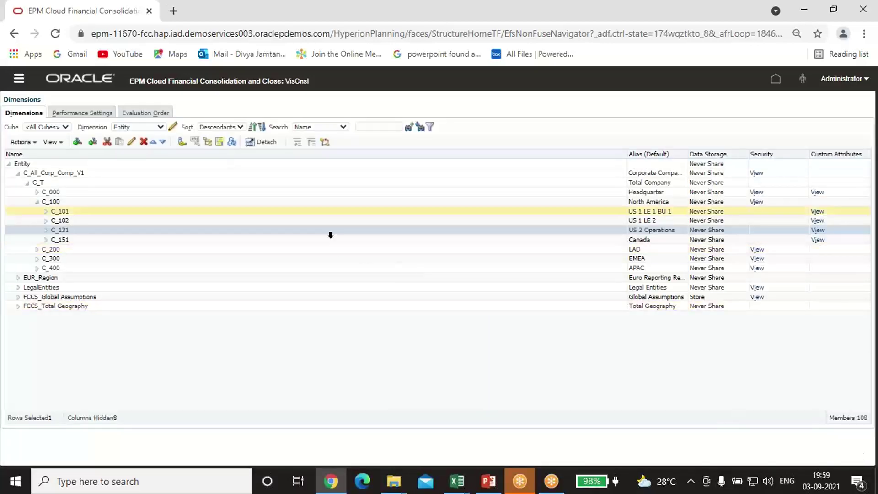
Step: Show the Account dimension and expand FCCS_Balance Sheet through the Traditional Approach, Total Assets and Current Assets down to the members of FCCS_Acct Receivable
left_click(160, 127)
left_click(158, 134)
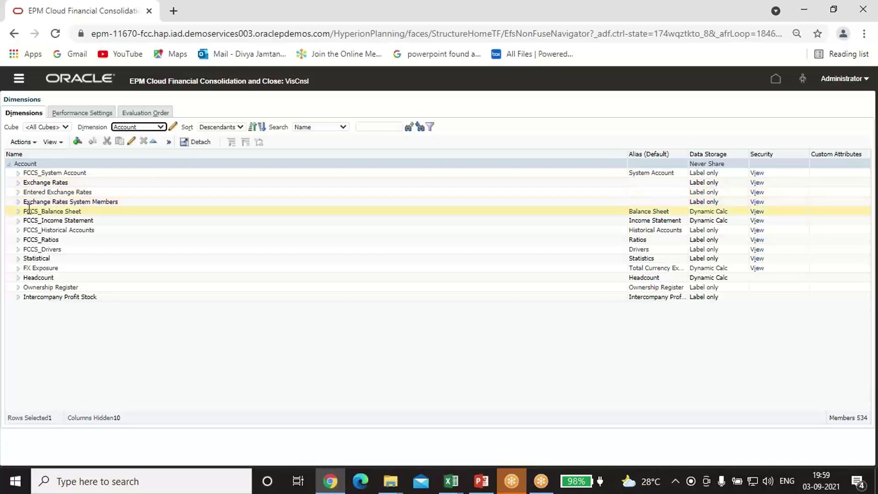
left_click(18, 212)
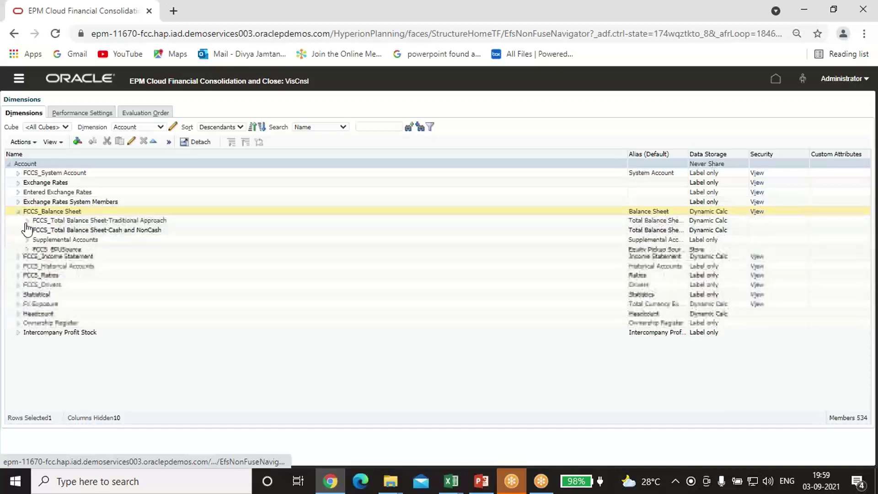
left_click(27, 221)
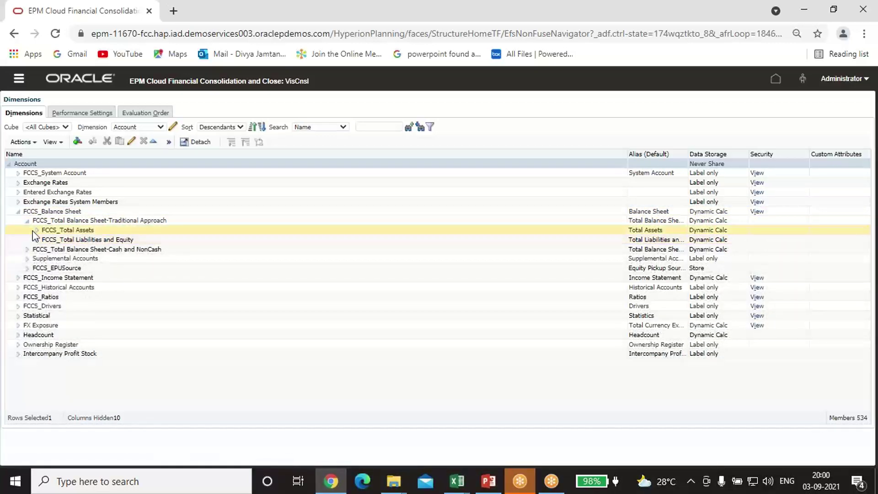
left_click(36, 230)
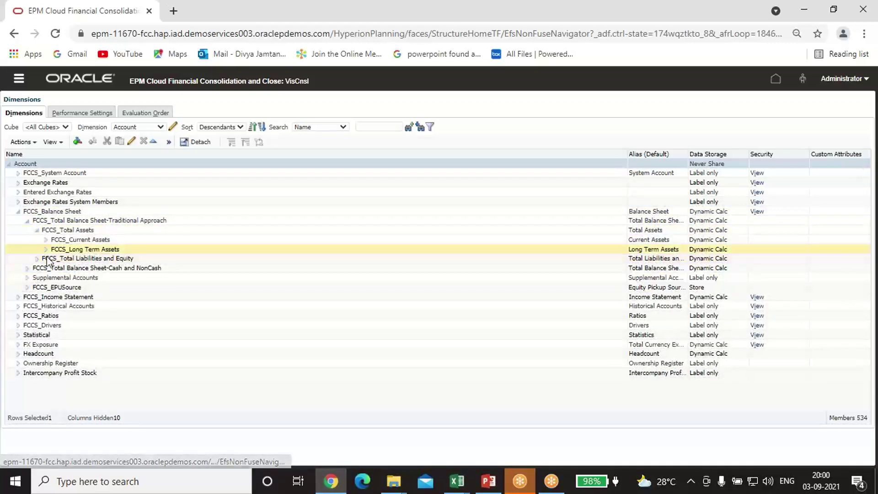
left_click(46, 240)
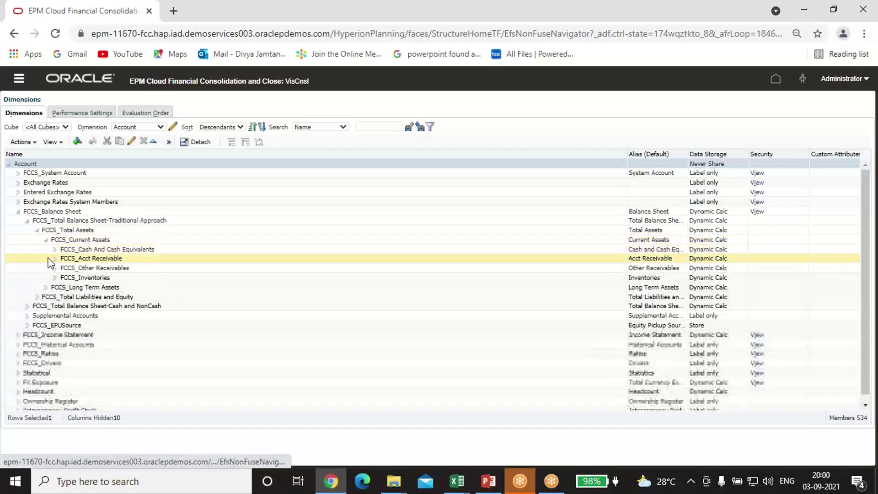
left_click(55, 259)
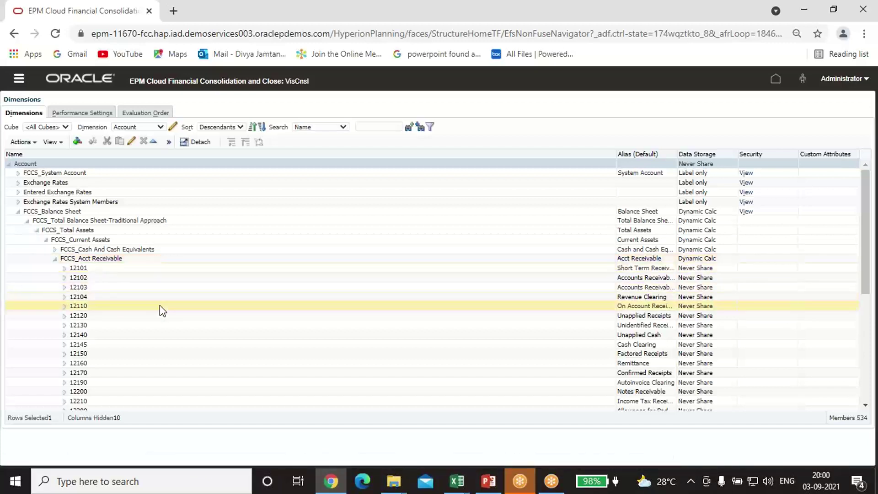
Step: Examine the Intercompany Account and Plug Account attributes assigned to account 18100 (I/C Receivable), and close the member without saving
scroll(161, 364, "down", 1)
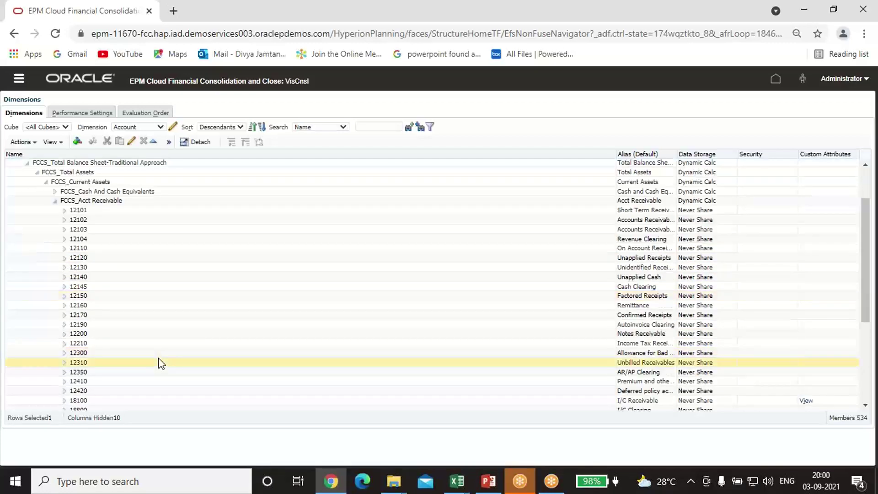
scroll(160, 363, "down", 1)
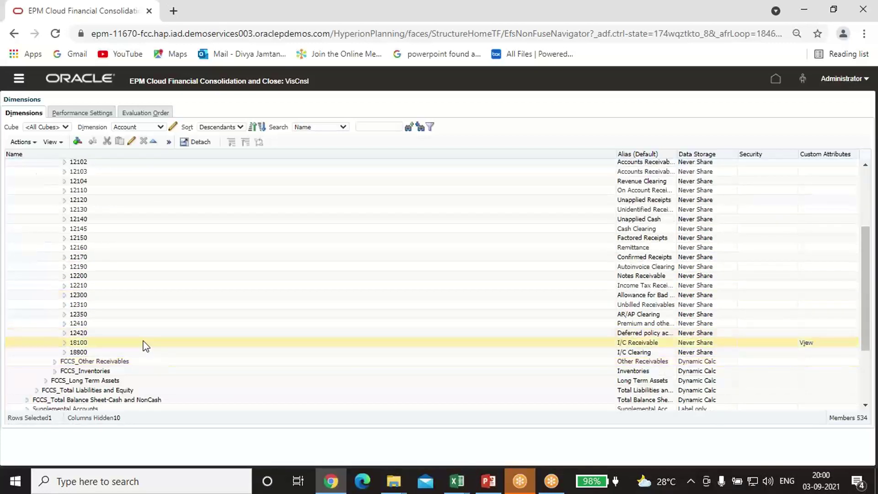
left_click(117, 346)
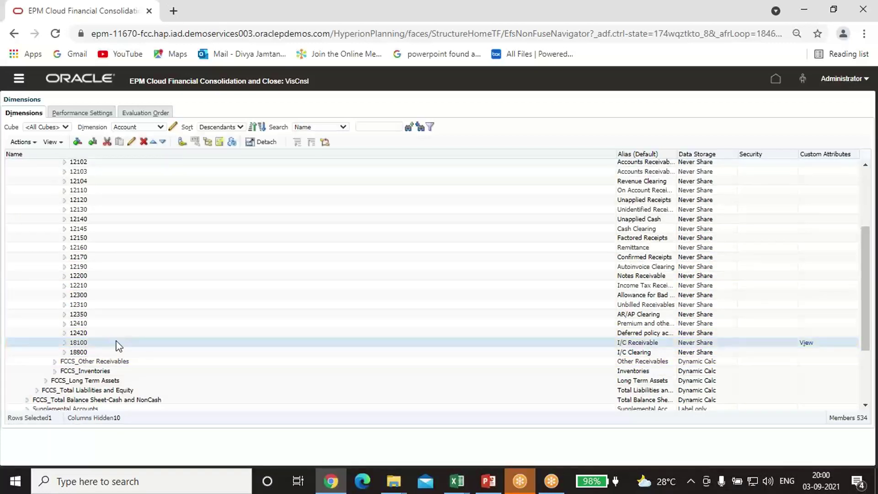
left_click(131, 142)
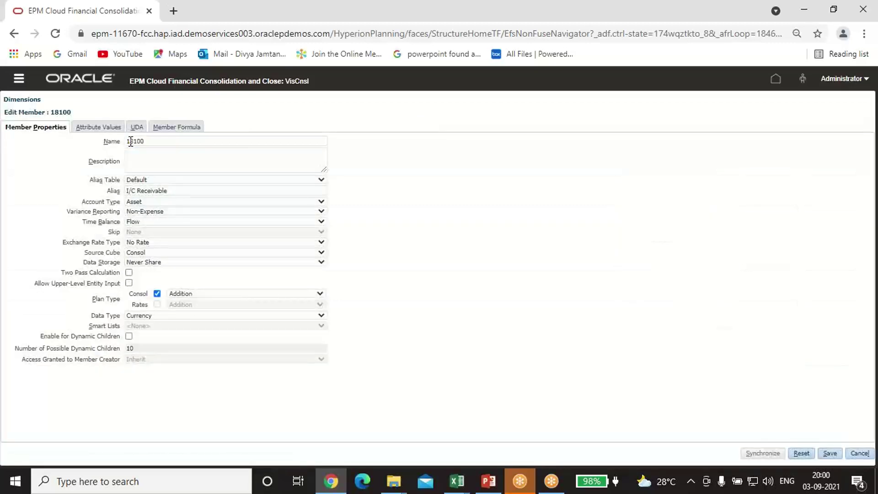
left_click(94, 127)
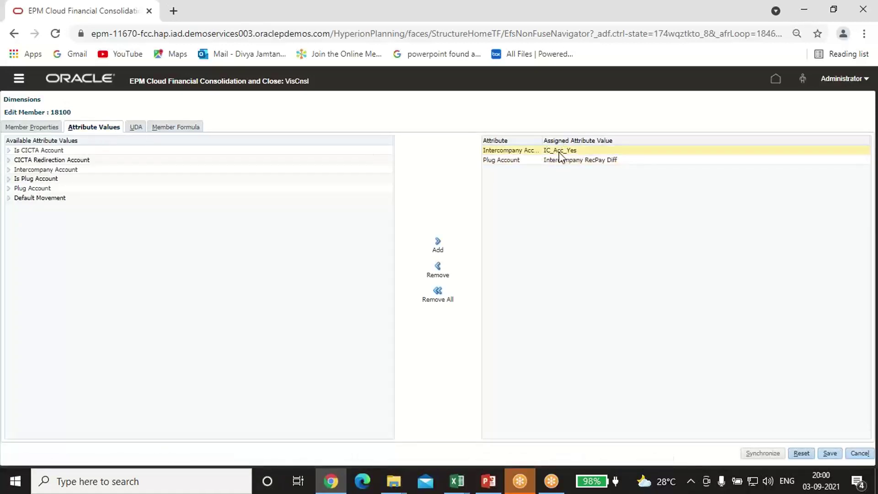
left_click(515, 152)
left_click(495, 160)
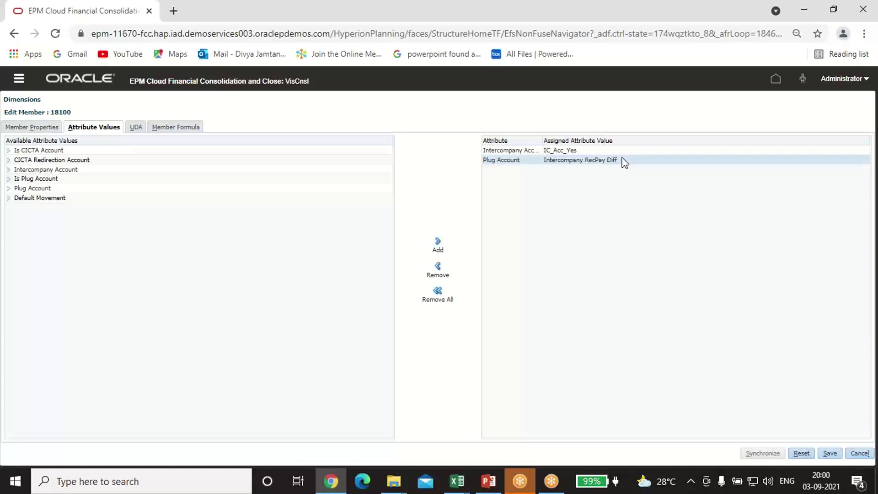
left_click(864, 454)
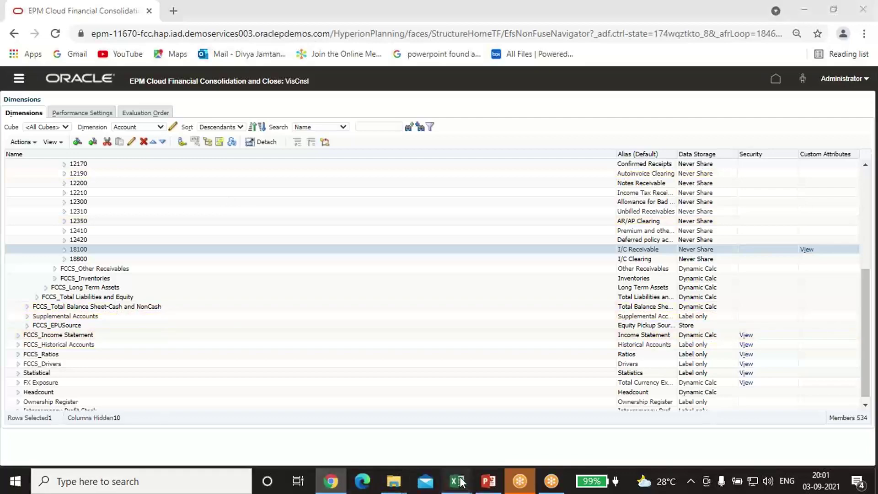
Step: Review the interco. and no interco. sheets in the intercompany scenario - Final workbook, and return to New Microsoft Excel Worksheet (3)
mouse_move(457, 480)
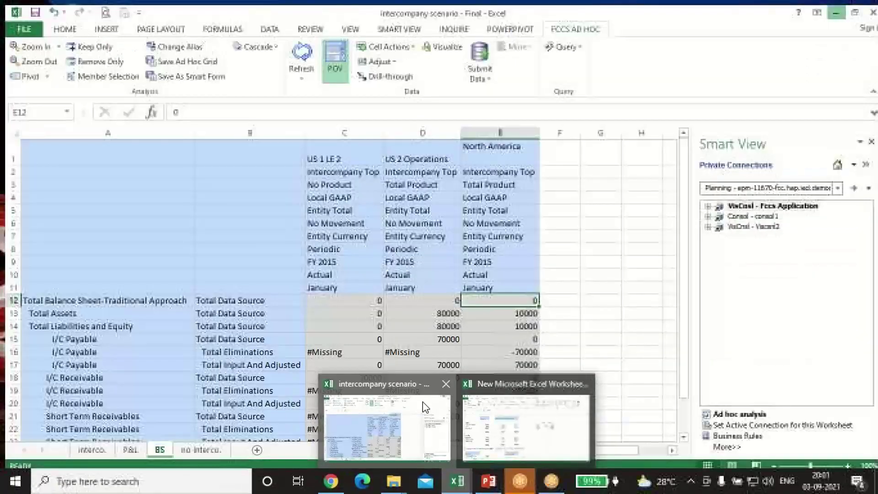
left_click(423, 402)
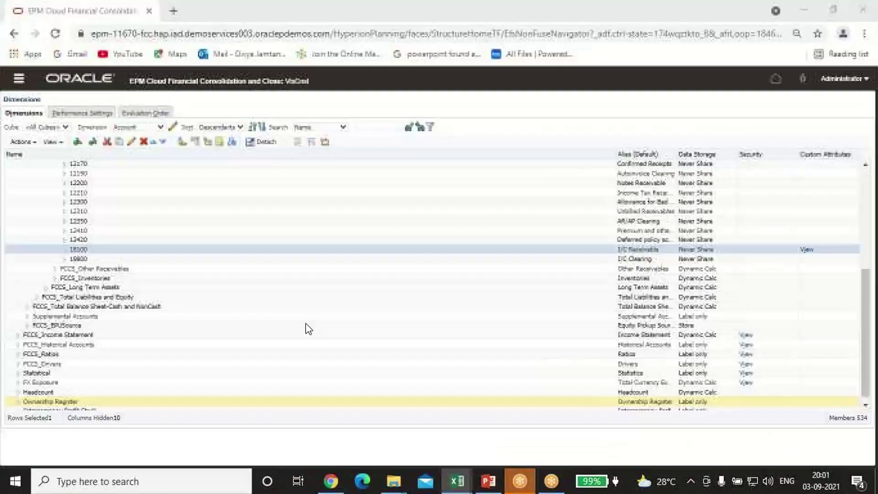
left_click(94, 445)
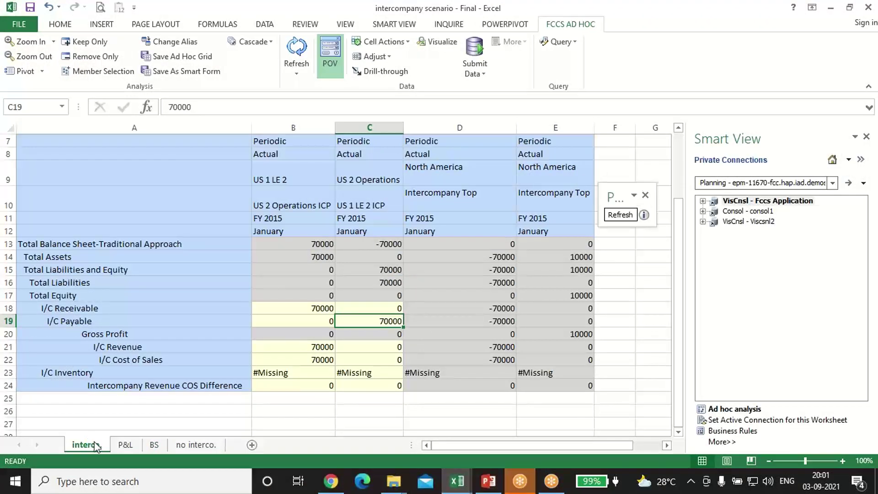
left_click(194, 444)
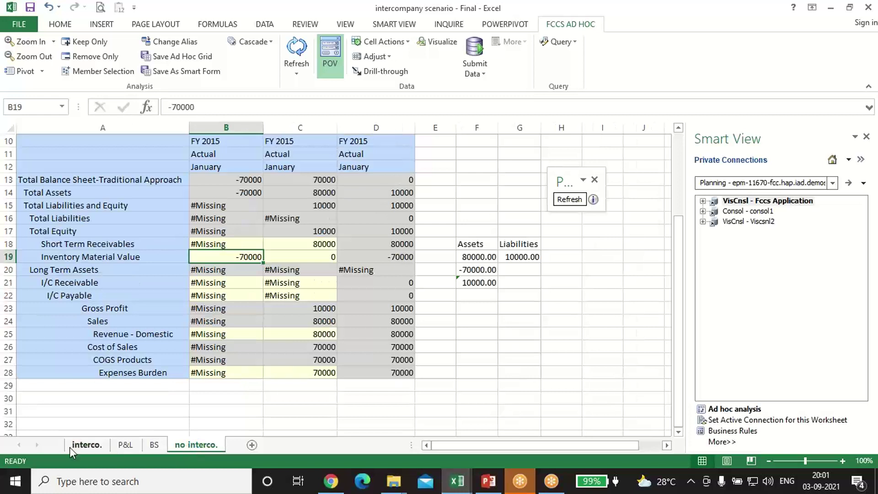
left_click(84, 443)
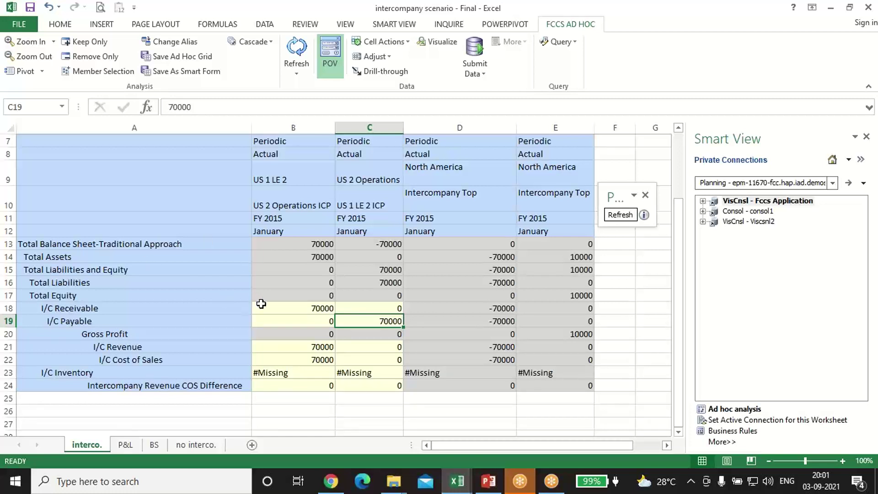
mouse_move(457, 479)
left_click(498, 428)
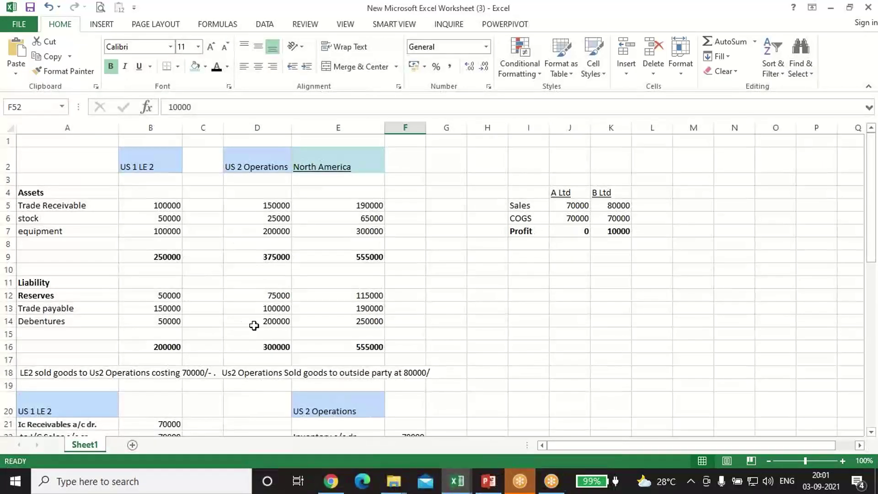
Step: Compare the Ic Receivables entry of US 1 LE 2 with its I/C Receivable amount on the interco. sheet of intercompany scenario - Final
scroll(189, 284, "down", 5)
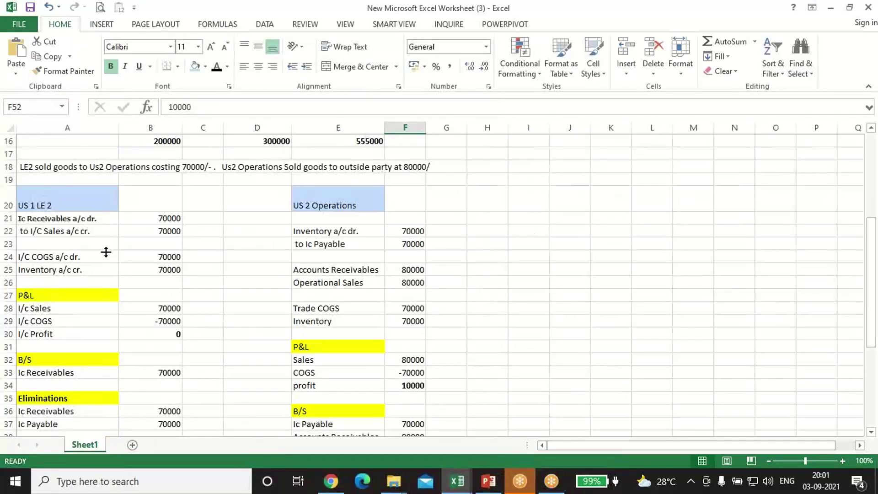
left_click(64, 205)
left_click(47, 219)
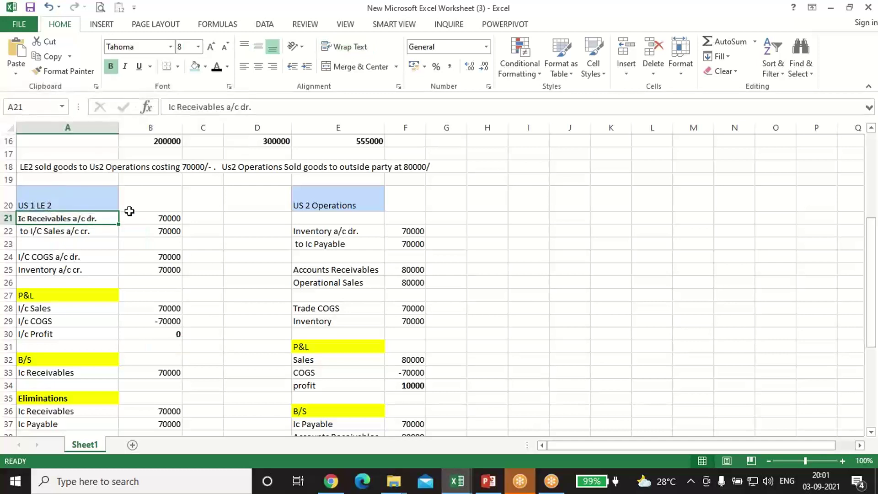
left_click(141, 219)
key("alt+Tab")
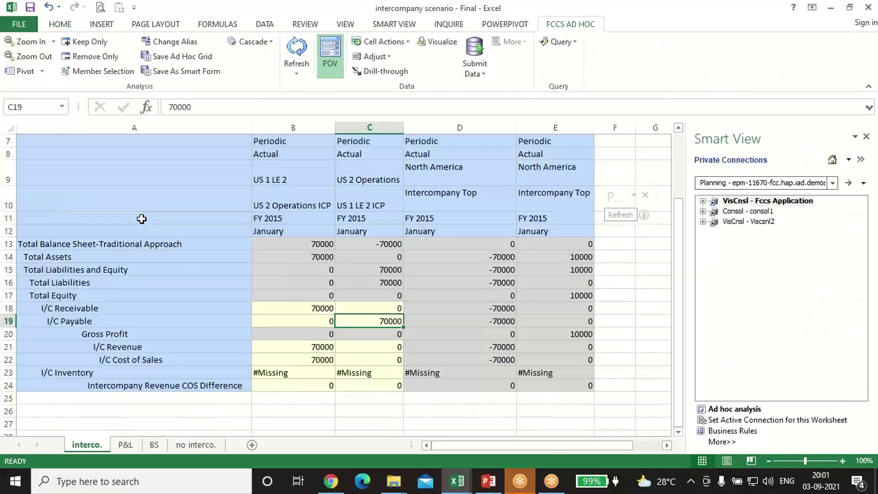
left_click(306, 308)
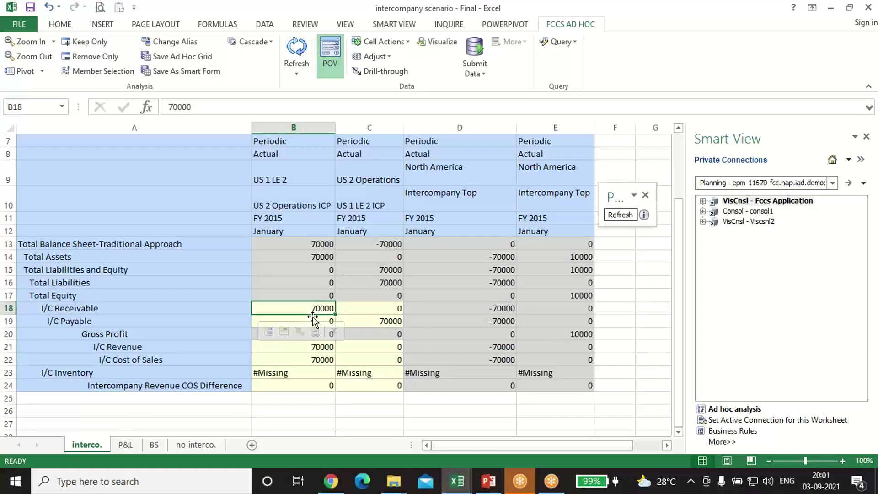
Step: Compare the I/C Sales credit entry of US 1 LE 2 in the example worksheet with its I/C Revenue on the interco. sheet
key("alt+Tab")
left_click(68, 231)
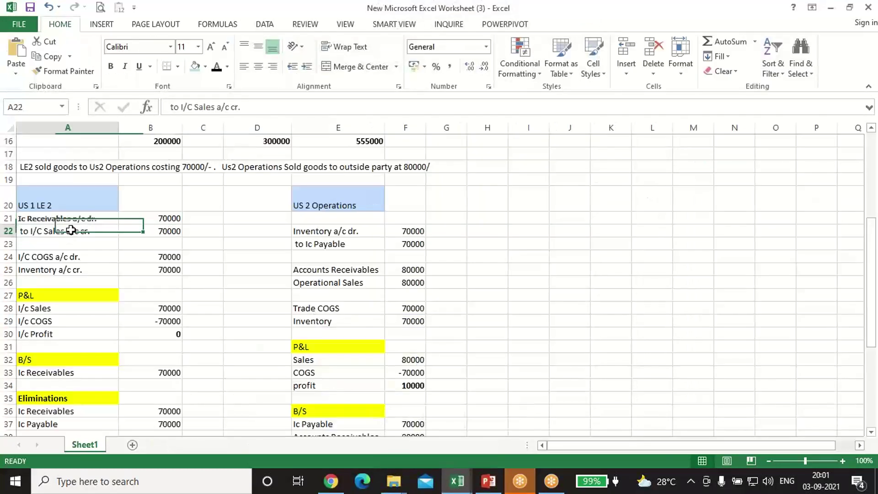
left_click(157, 233)
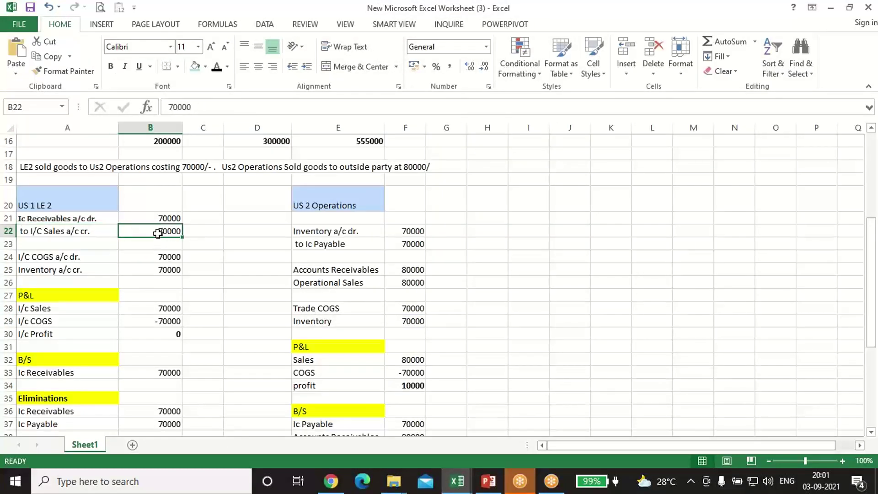
key("alt+Tab")
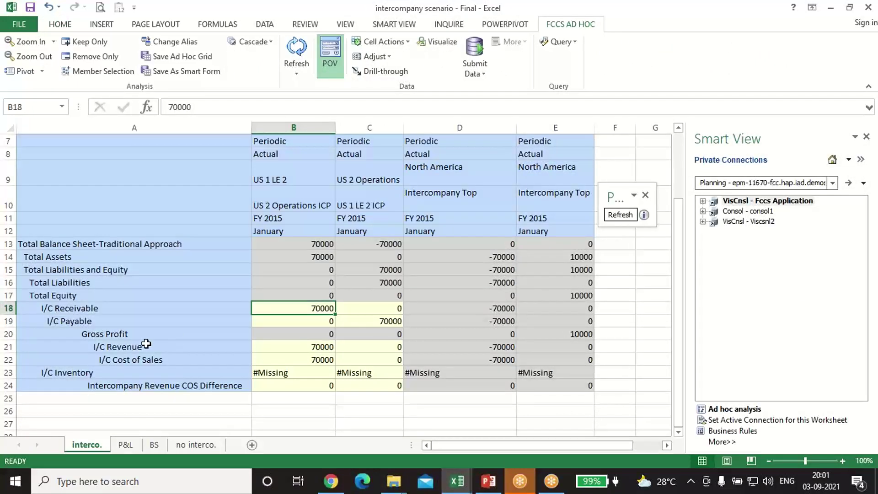
left_click(146, 350)
left_click(288, 348)
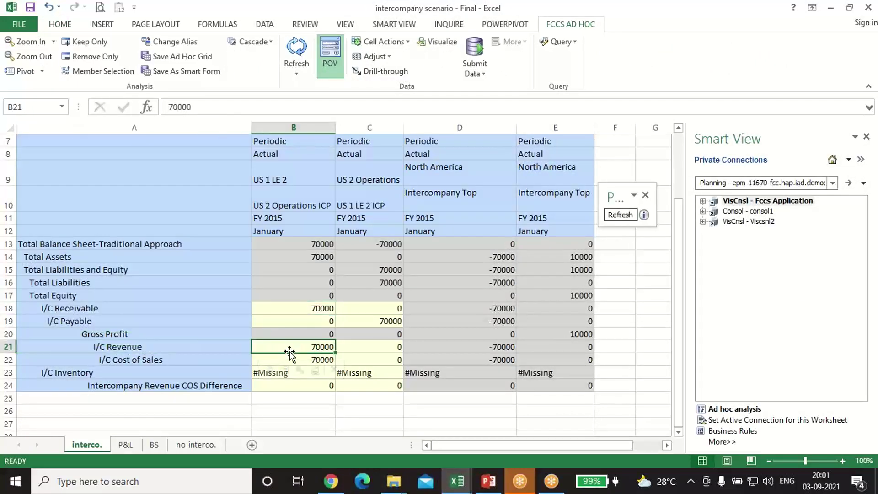
Step: Compare the I/C COGS debit entry of US 1 LE 2 with its I/C Cost of Sales on the interco. sheet
key("alt+Tab")
left_click(60, 254)
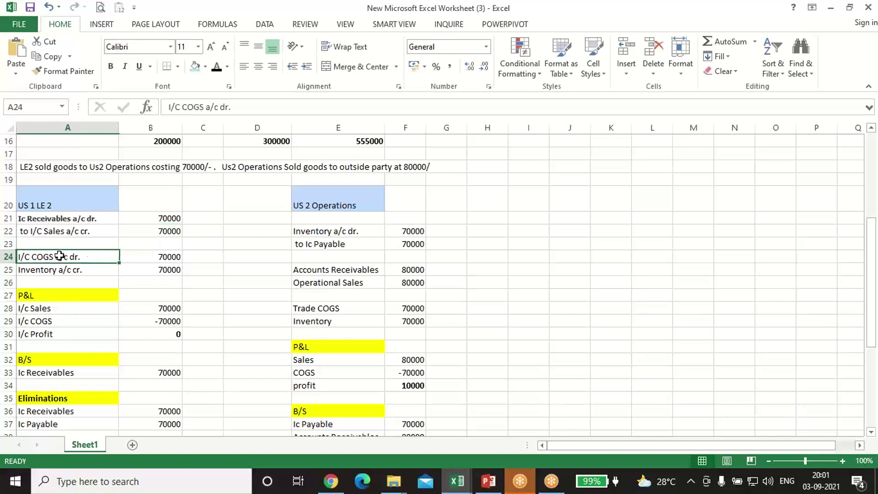
left_click(144, 255)
key("alt+Tab")
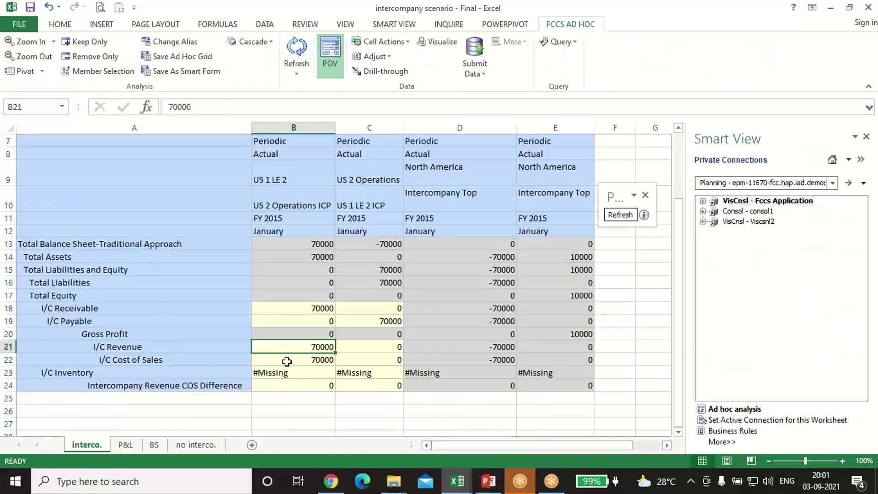
left_click(285, 361)
Step: Compare the Inventory credit entry of US 1 LE 2 with its Inventory Material Value on the no interco. sheet
key("alt+Tab")
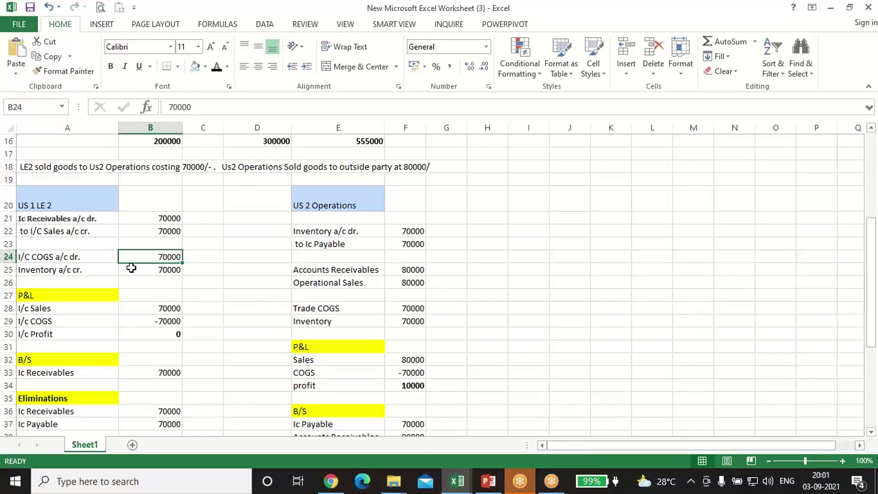
left_click(87, 273)
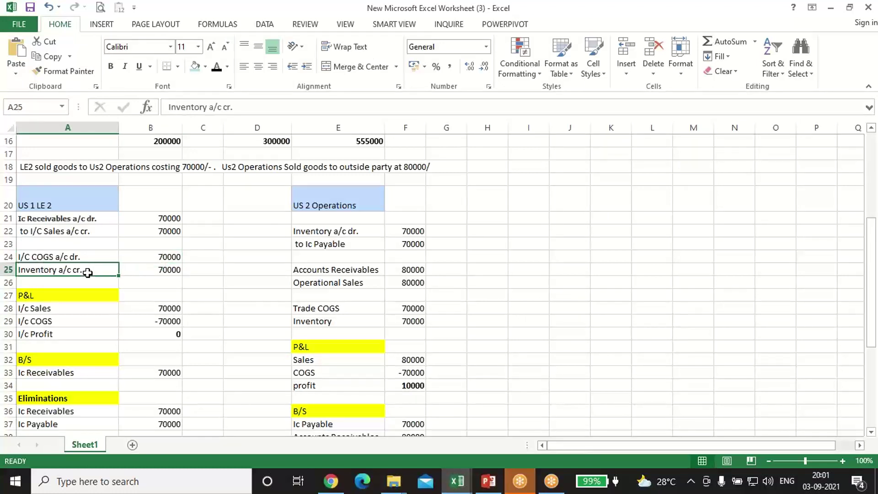
left_click(147, 270)
key("alt+Tab")
left_click(190, 444)
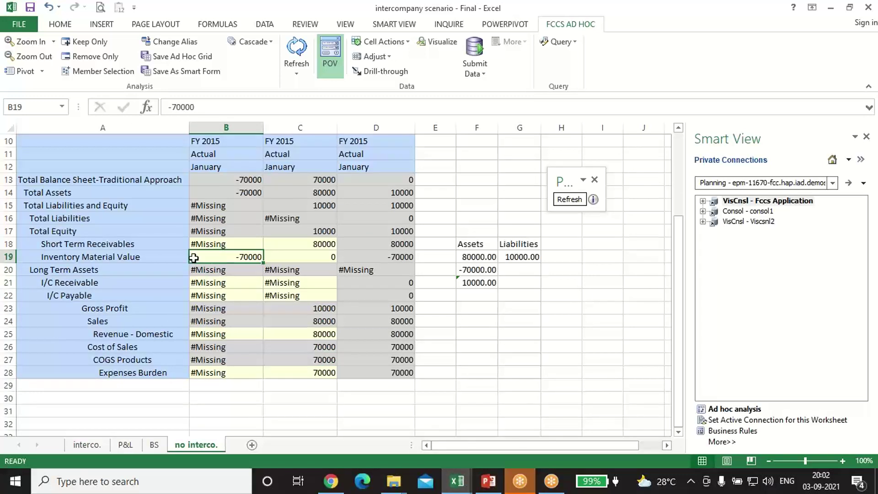
Step: Review the Inventory debit and the offsetting Inventory entry against Trade COGS for US 2 Operations in New Microsoft Excel Worksheet (3)
key("alt+Tab")
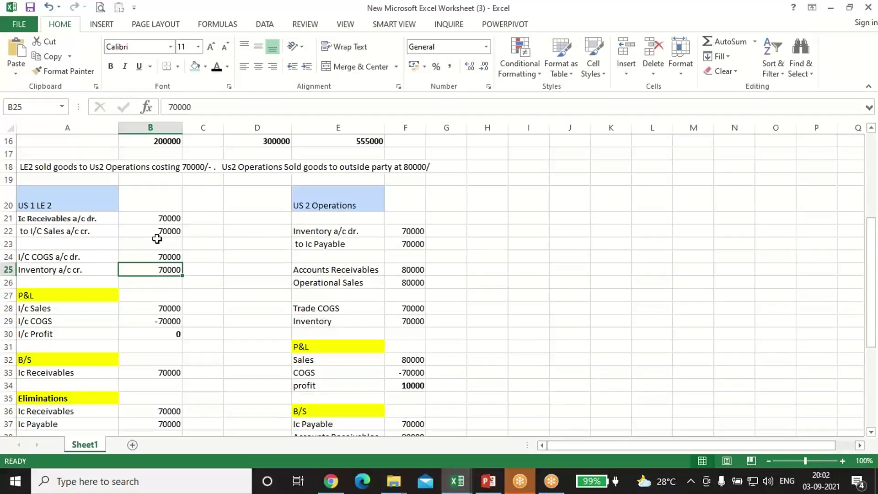
left_click(341, 202)
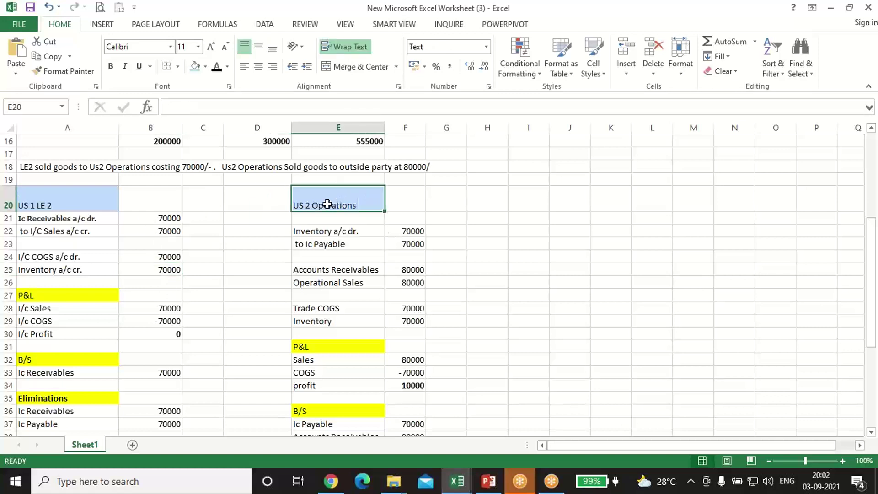
left_click(335, 234)
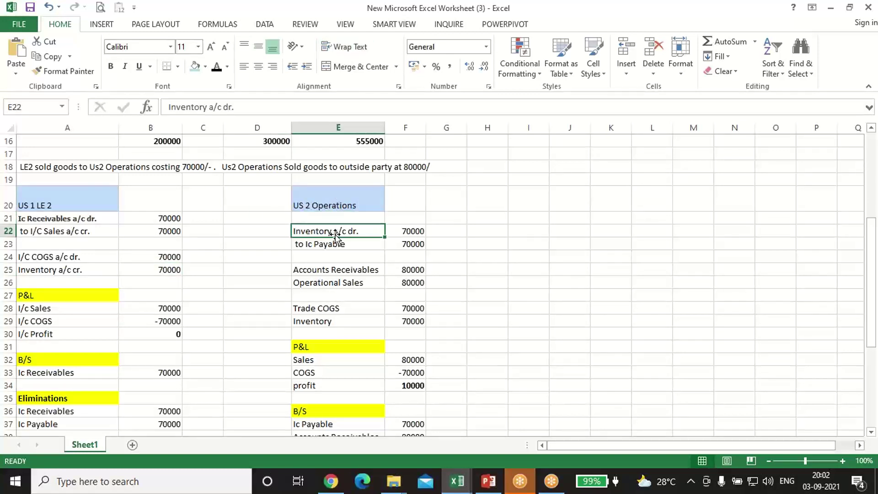
left_click(409, 229)
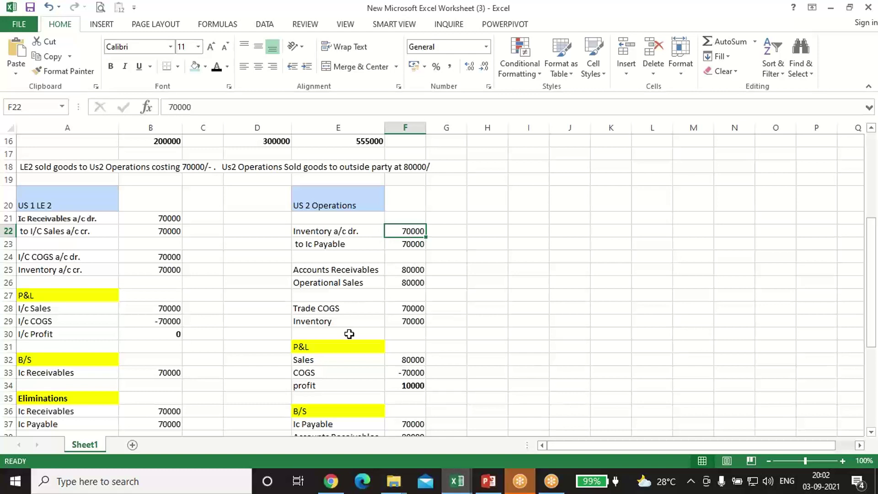
left_click(350, 320)
left_click(421, 320)
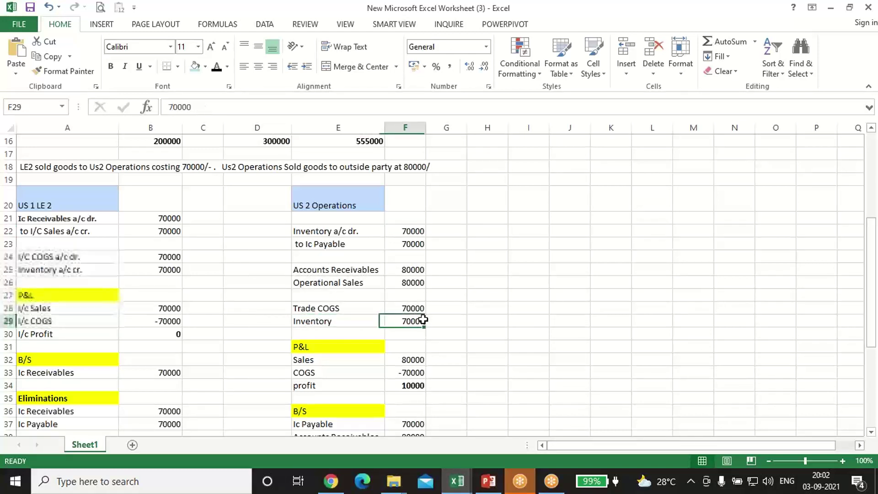
left_click(413, 227)
left_click(400, 284)
left_click(398, 320)
left_click(399, 227)
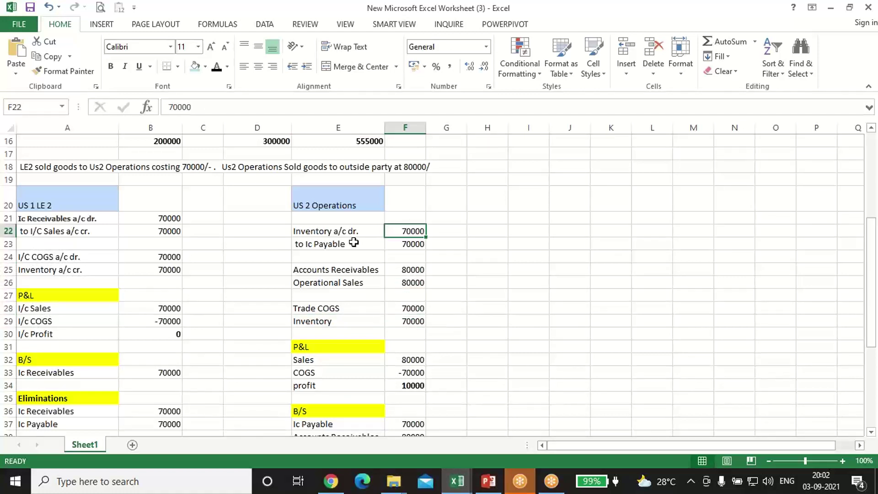
Step: Compare the Ic Payable entry of US 2 Operations with its I/C Payable amount on the interco. sheet
left_click(351, 243)
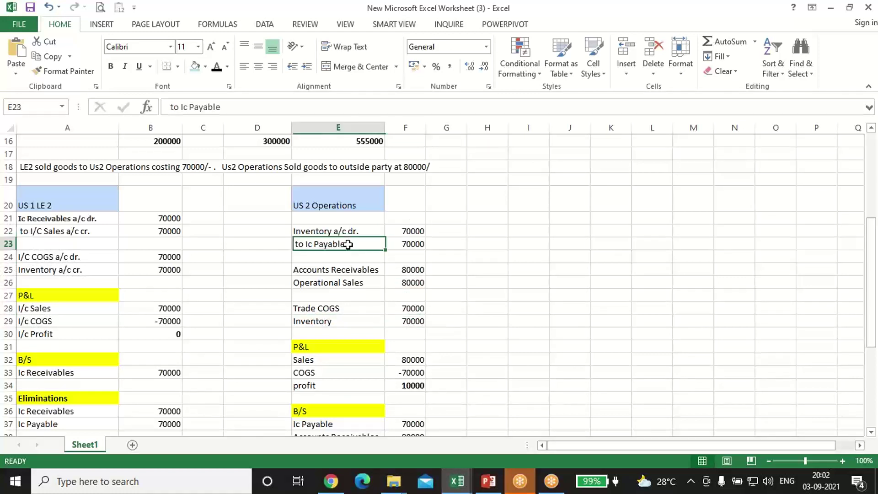
left_click(421, 243)
key("alt+Tab")
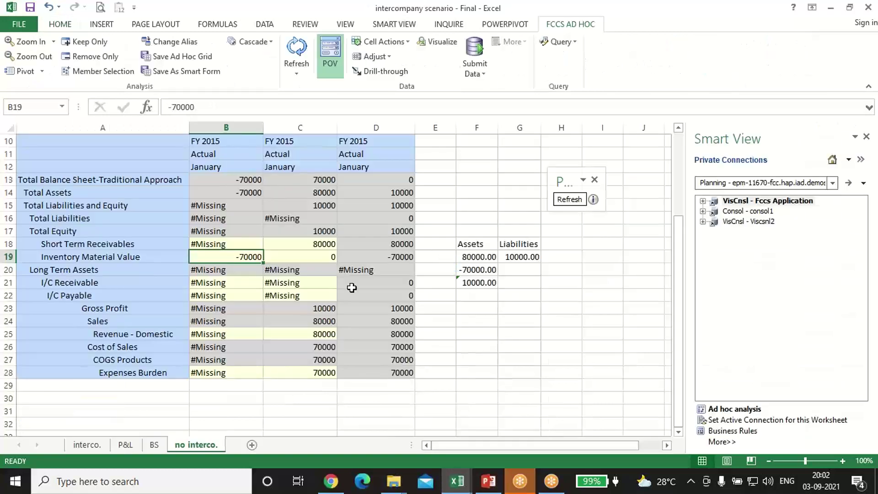
left_click(87, 445)
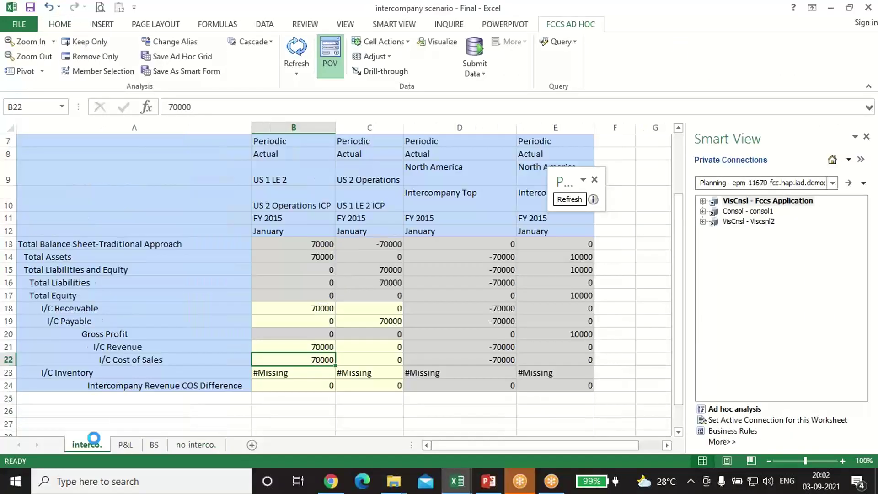
left_click(381, 323)
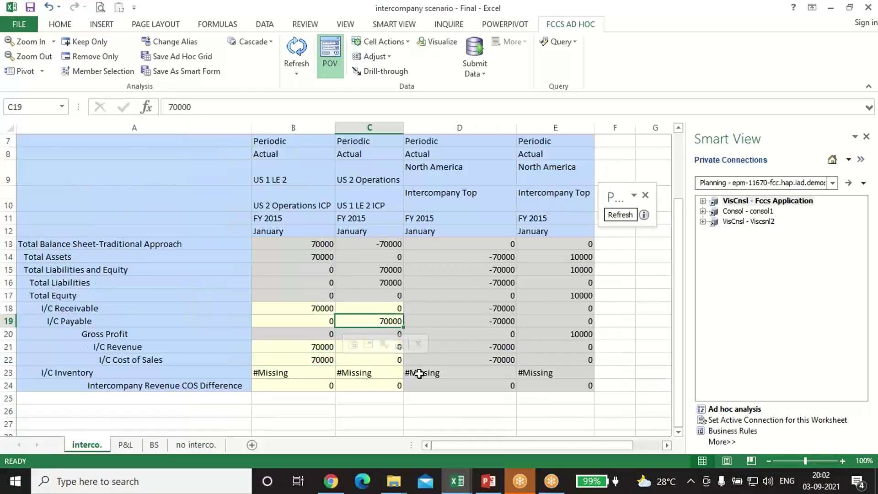
Step: Compare the Accounts Receivables entry of US 2 Operations with its Short Term Receivables on the no interco. sheet
left_click(196, 445)
key("alt+Tab")
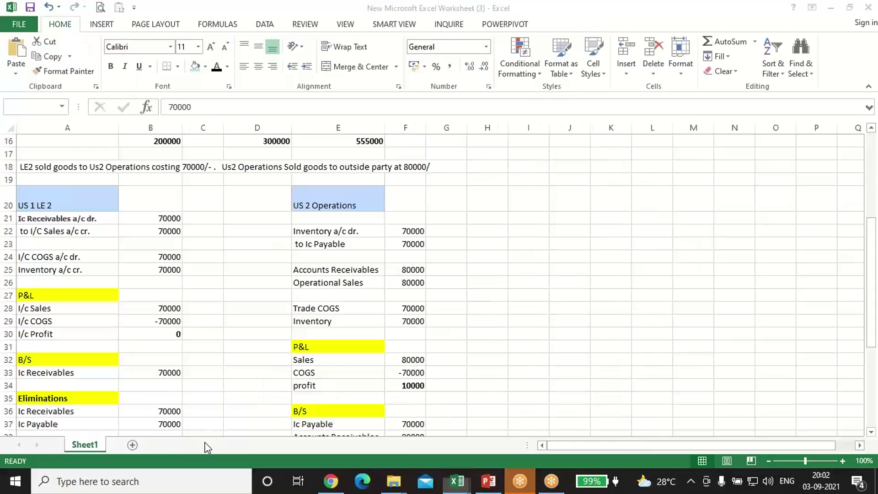
left_click(341, 265)
left_click(411, 267)
key("alt+Tab")
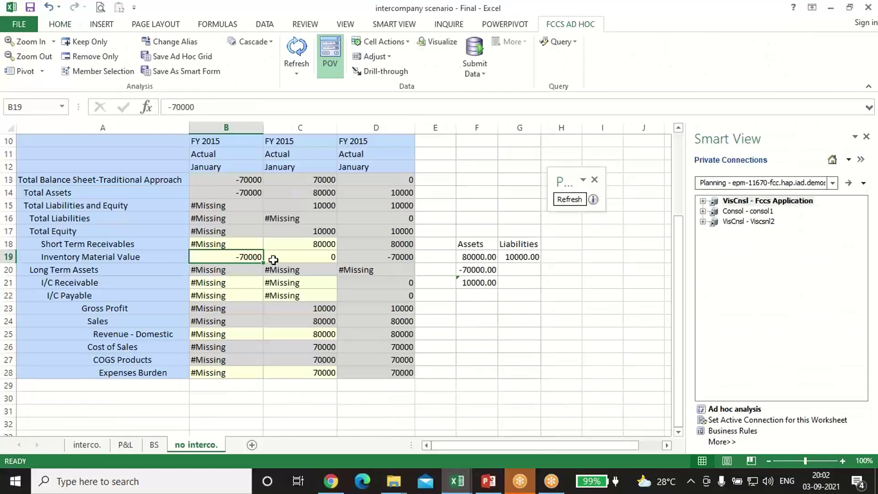
left_click(320, 244)
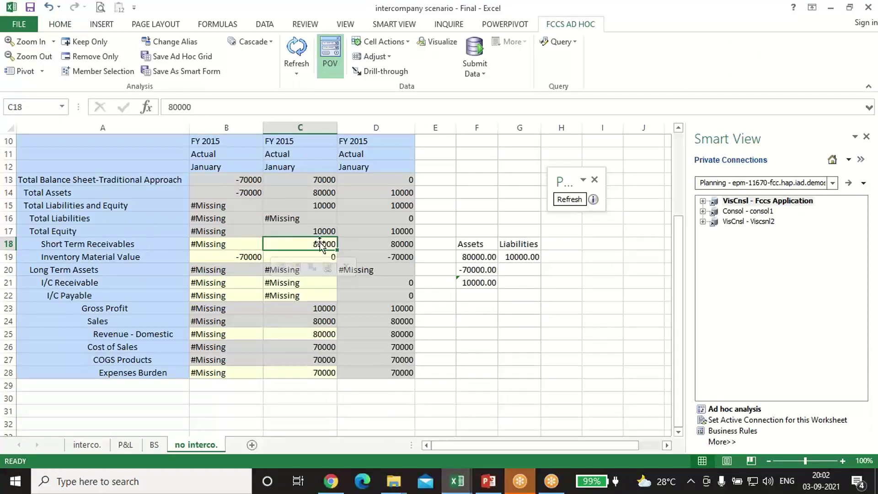
Step: Compare the Operational Sales entry of US 2 Operations with its Revenue - Domestic on the no interco. sheet
key("alt+Tab")
left_click(340, 288)
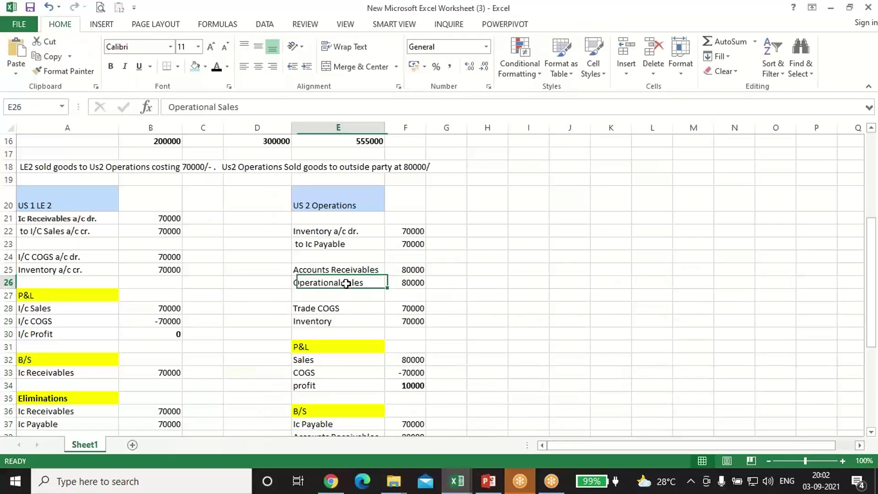
left_click(414, 284)
key("alt+Tab")
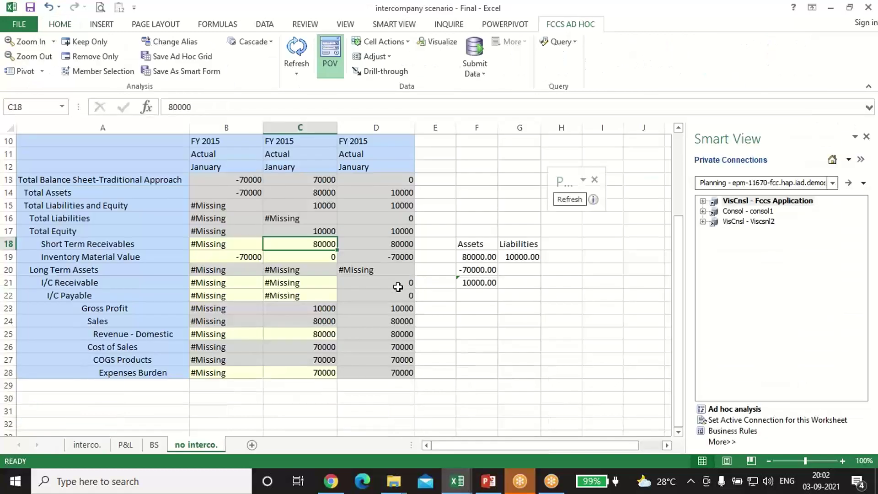
left_click(299, 333)
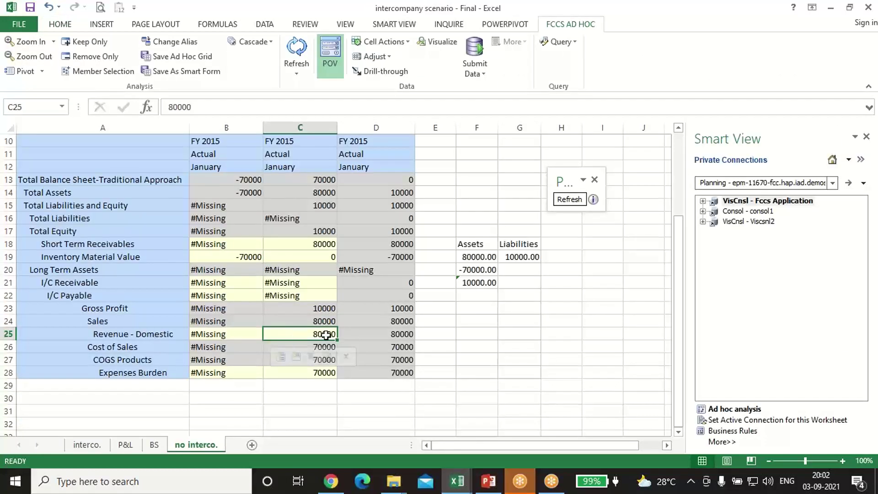
Step: Compare the Trade COGS entry of US 2 Operations with Expenses Burden and COGS Products on the no interco. sheet, and check its Gross Profit
key("alt+Tab")
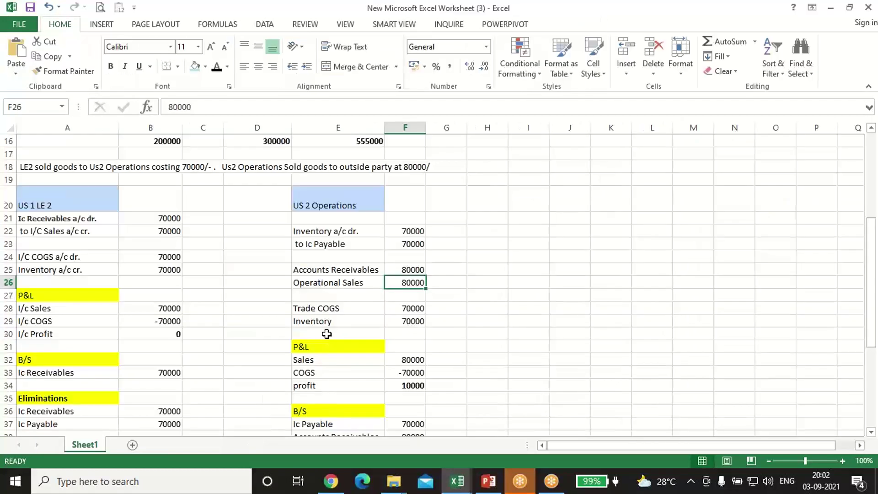
left_click(336, 306)
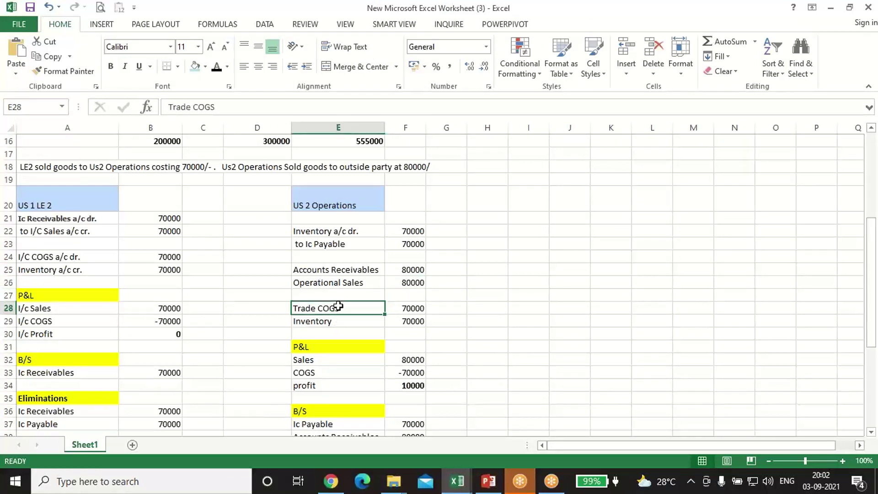
left_click(399, 309)
key("alt+Tab")
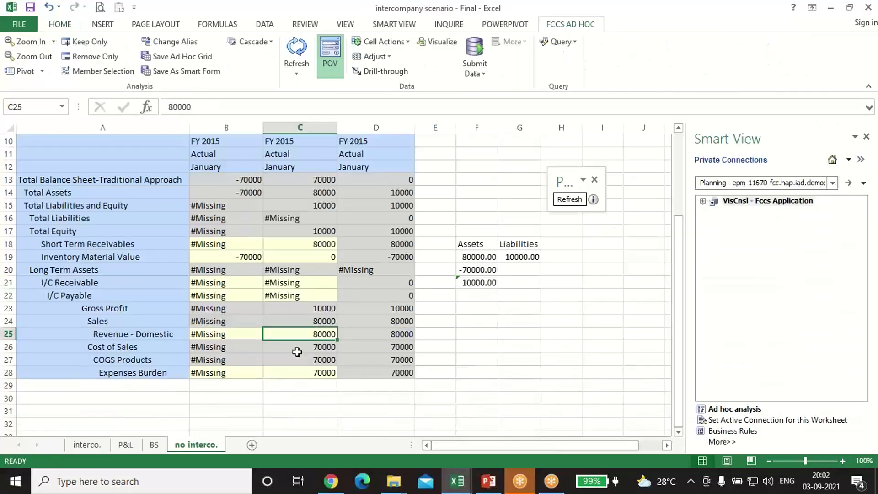
left_click(302, 374)
left_click(170, 359)
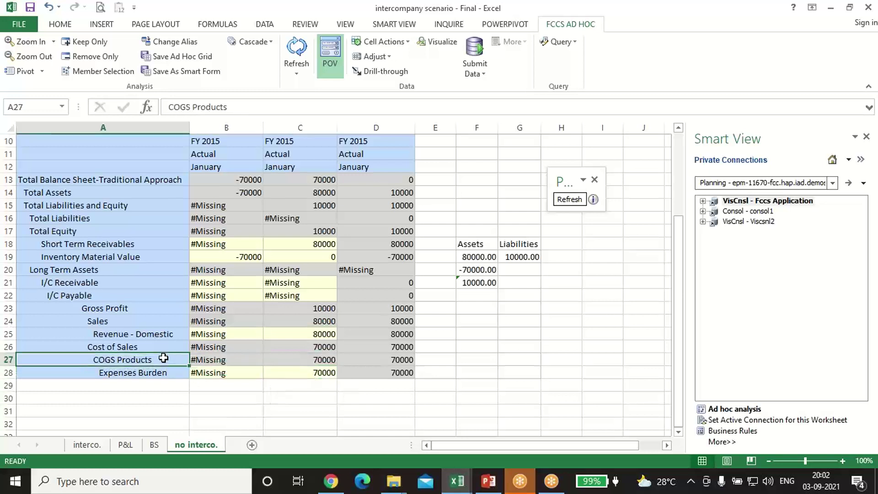
left_click(324, 359)
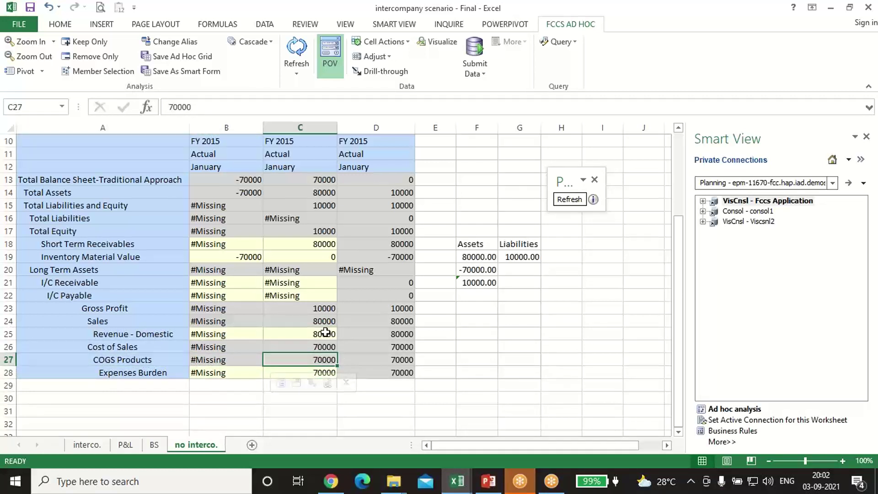
left_click(305, 310)
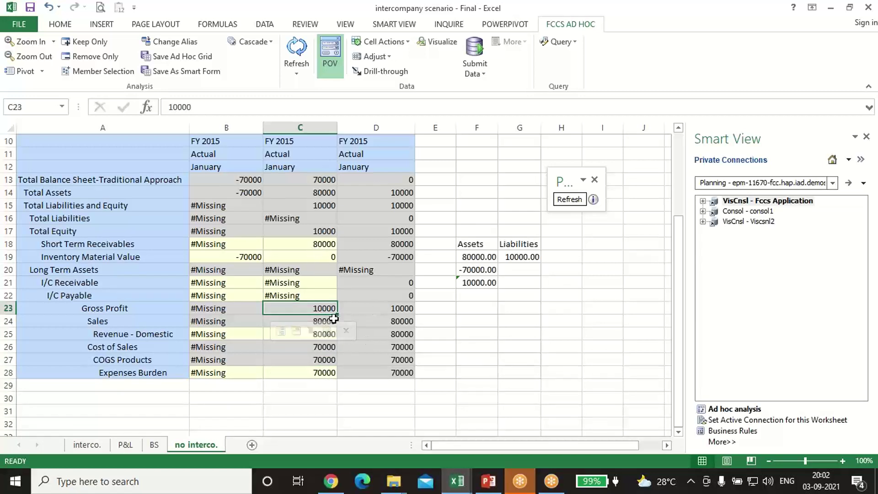
Step: Examine the No Intercompany member assigned to US 1 LE 2 and US 2 Operations on the no interco. sheet
scroll(312, 308, "up", 3)
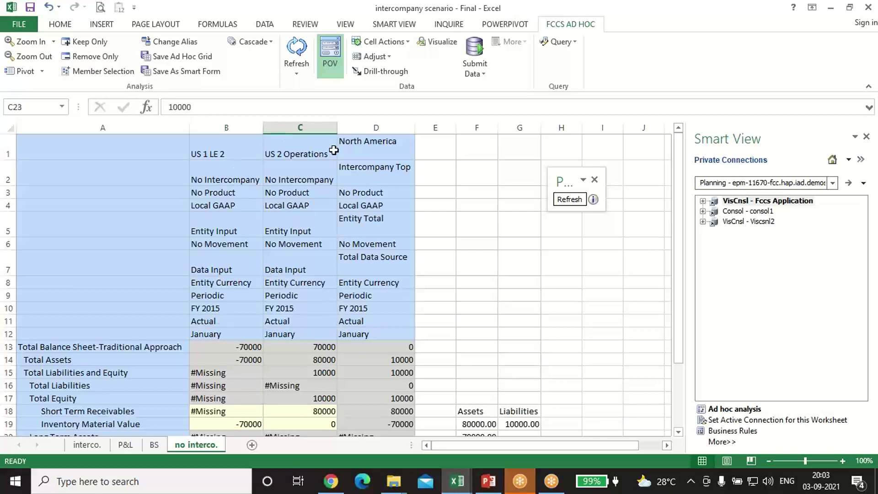
left_click(235, 155)
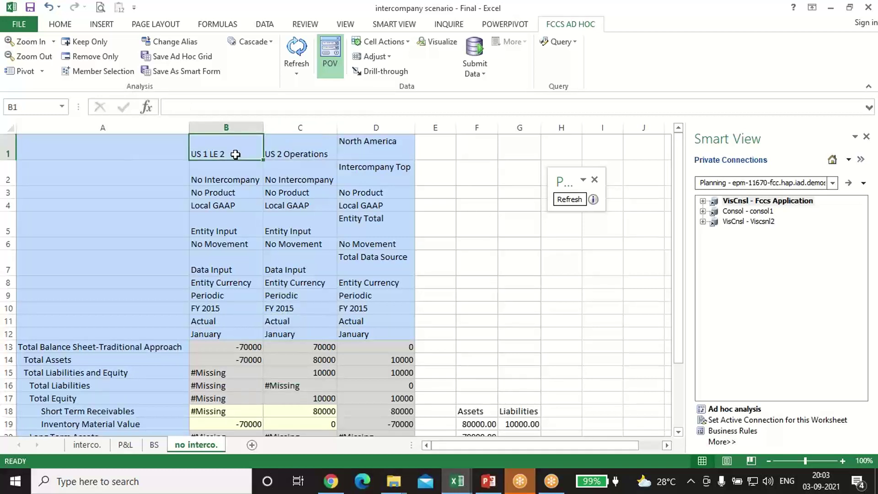
scroll(271, 236, "down", 2)
scroll(248, 224, "up", 2)
left_click(295, 155)
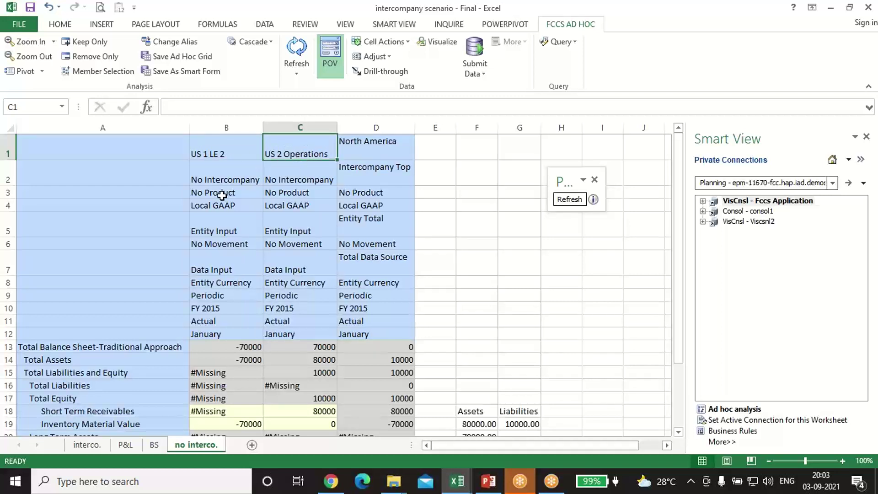
Step: On the interco. sheet, compare US 1 LE 2 and US 2 Operations with their partner members US 2 Operations ICP and US 1 LE 2 ICP
left_click(87, 444)
scroll(310, 230, "up", 1)
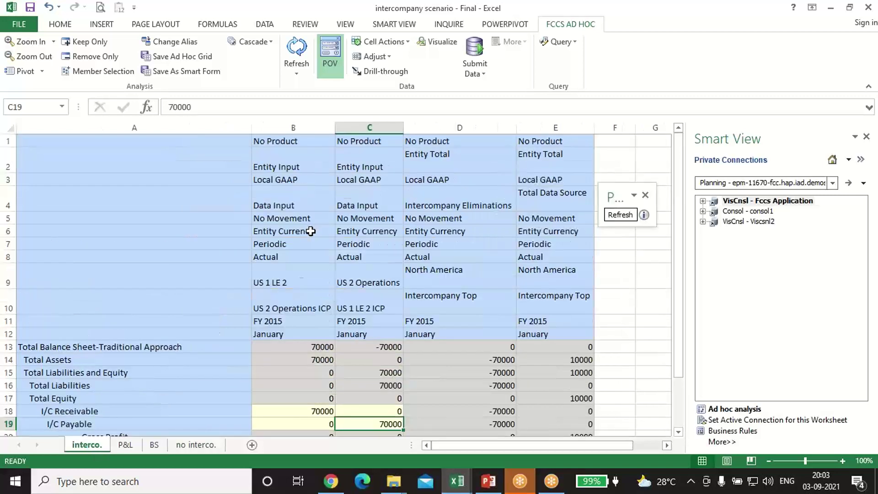
left_click(280, 307)
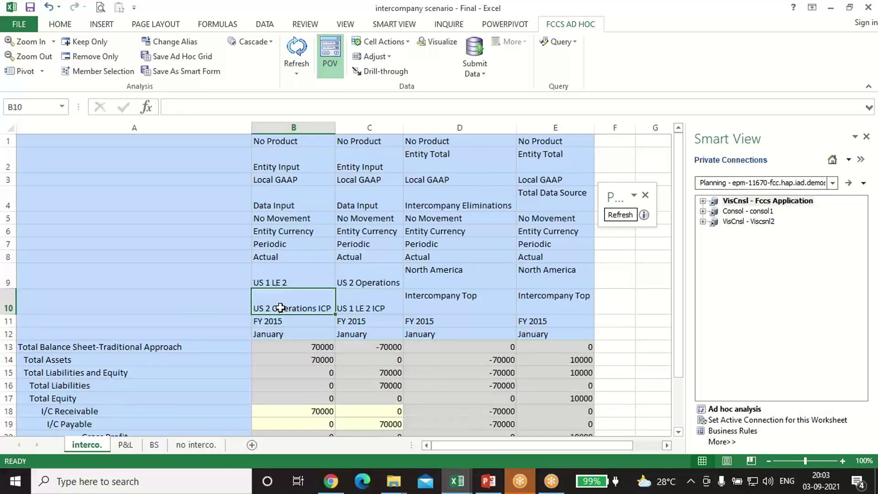
left_click(283, 284)
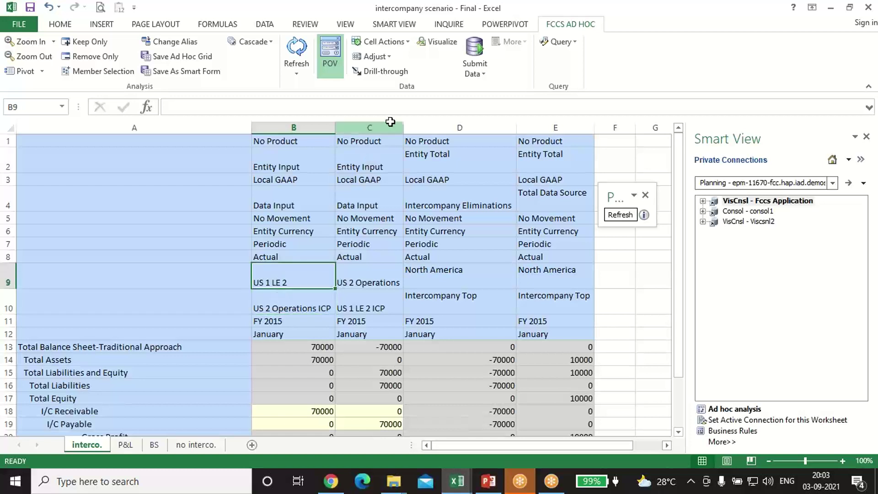
left_click(365, 283)
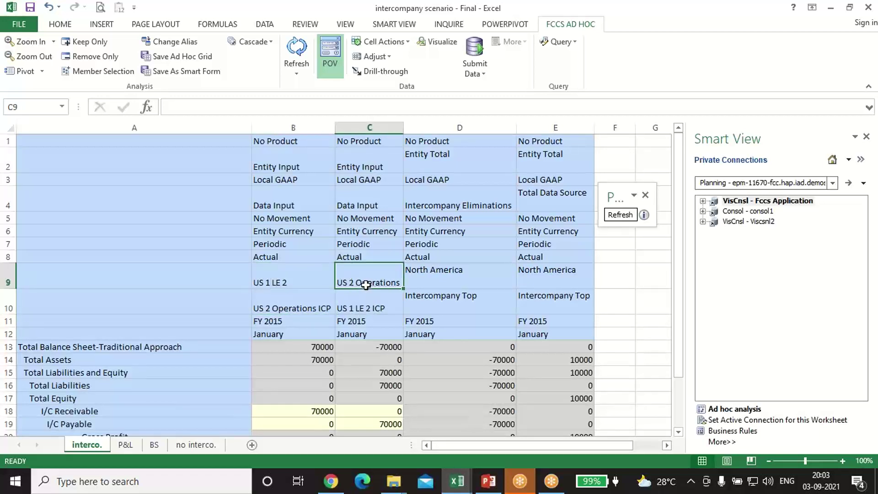
left_click(291, 308)
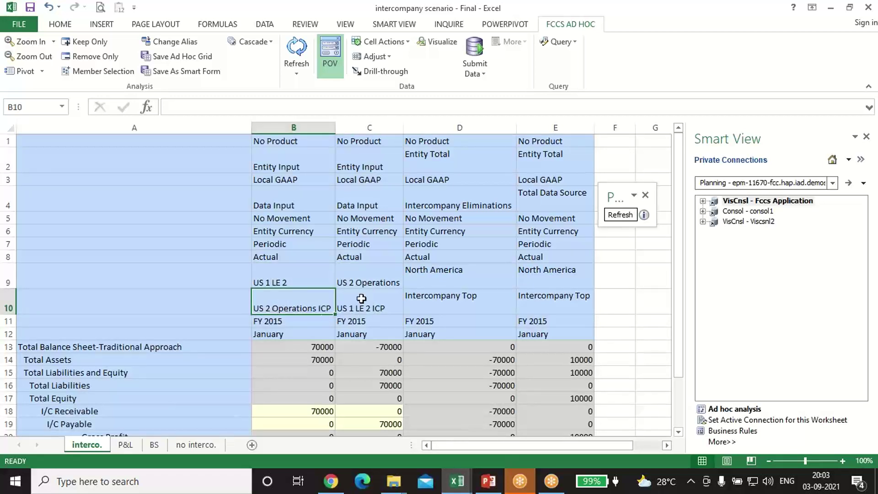
left_click(366, 285)
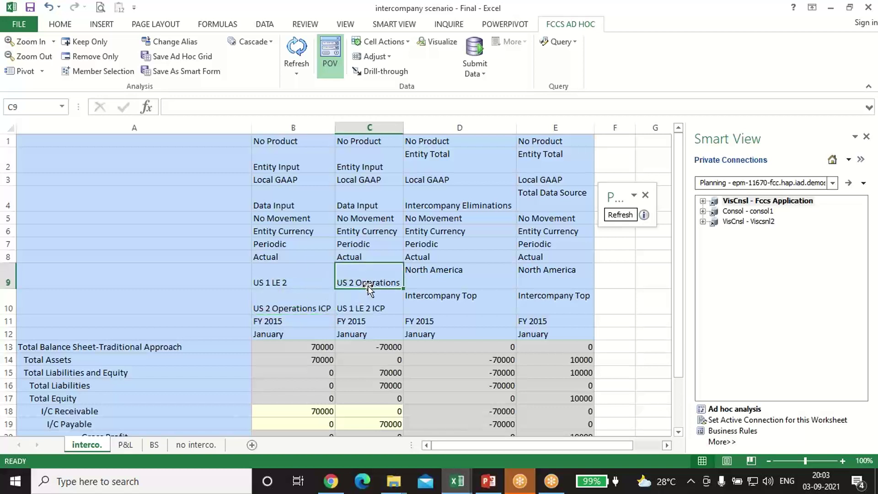
left_click(369, 307)
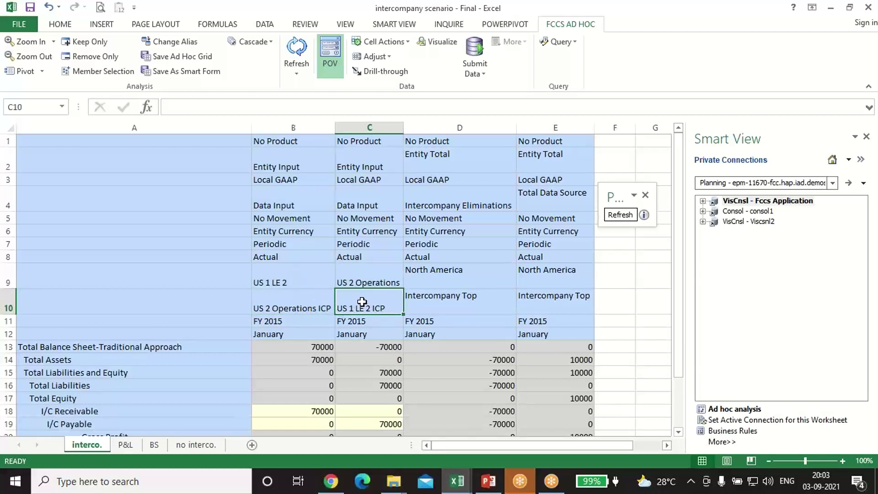
scroll(333, 301, "down", 1)
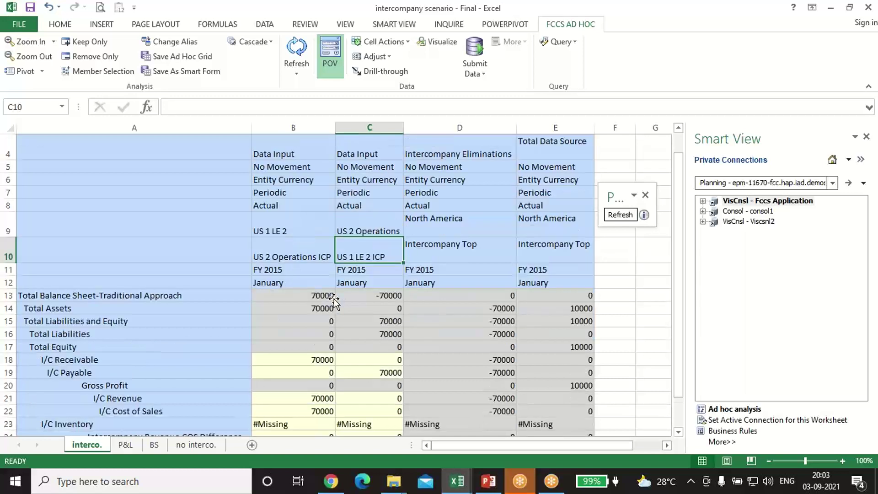
scroll(332, 301, "down", 1)
scroll(333, 302, "up", 2)
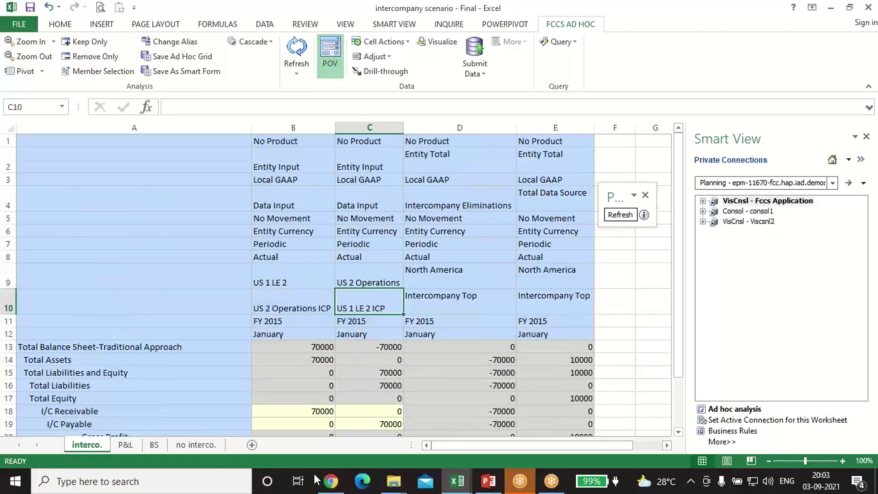
Step: Switch to FCCS in Chrome and open the Manage Ownership page for consolidation
left_click(339, 485)
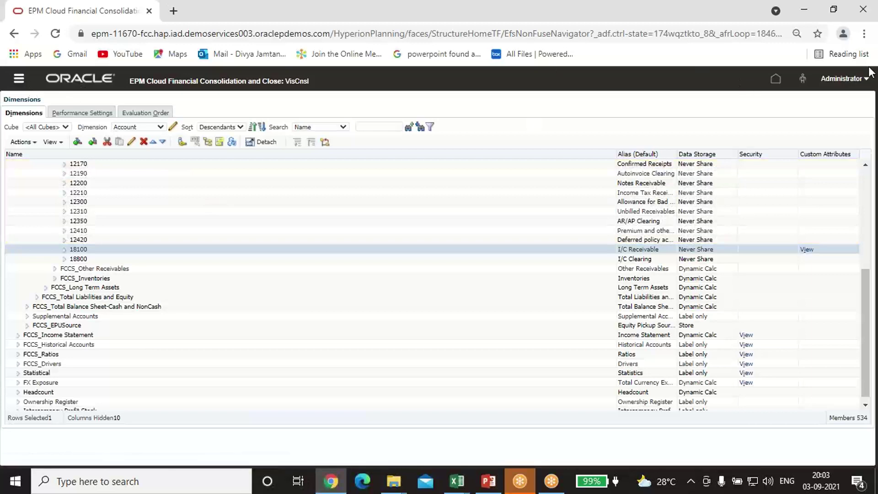
left_click(775, 79)
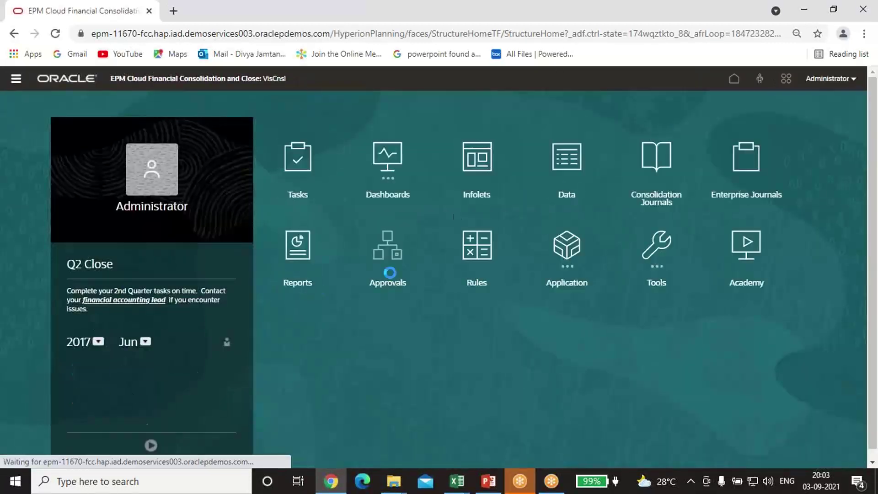
left_click(566, 246)
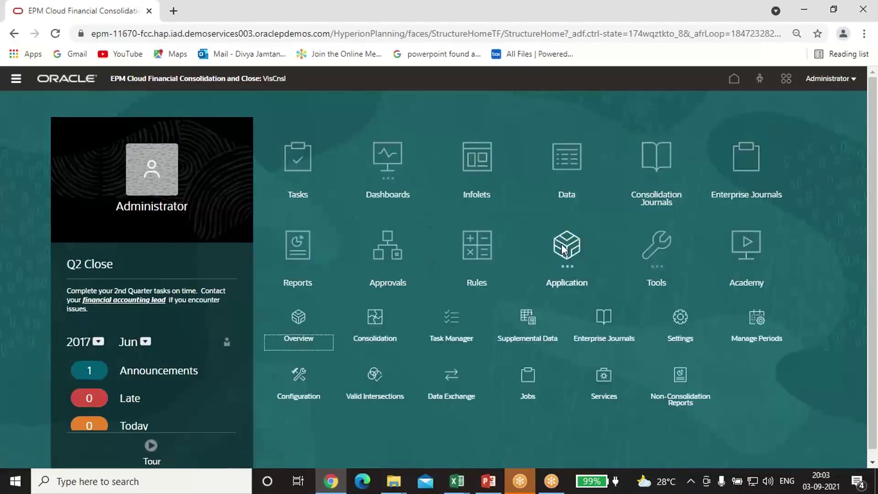
left_click(382, 316)
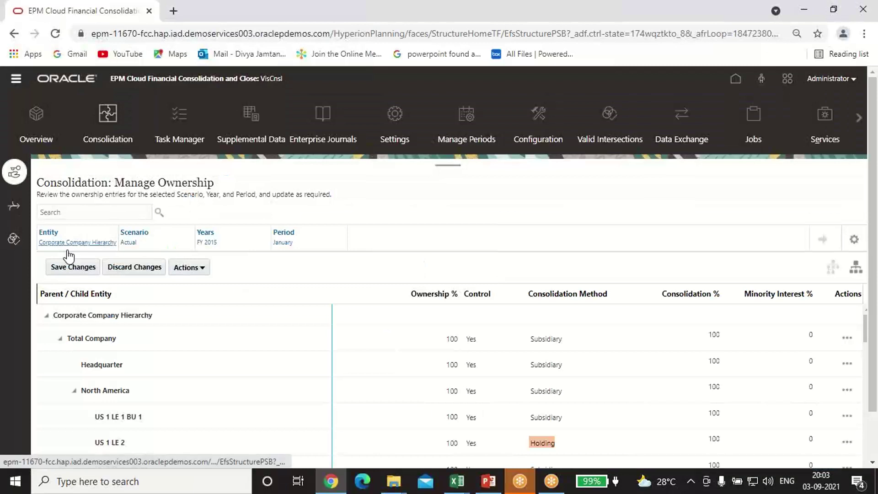
Step: Check the ownership settings of US 1 LE 2 under North America and view the available ownership actions
scroll(355, 369, "down", 2)
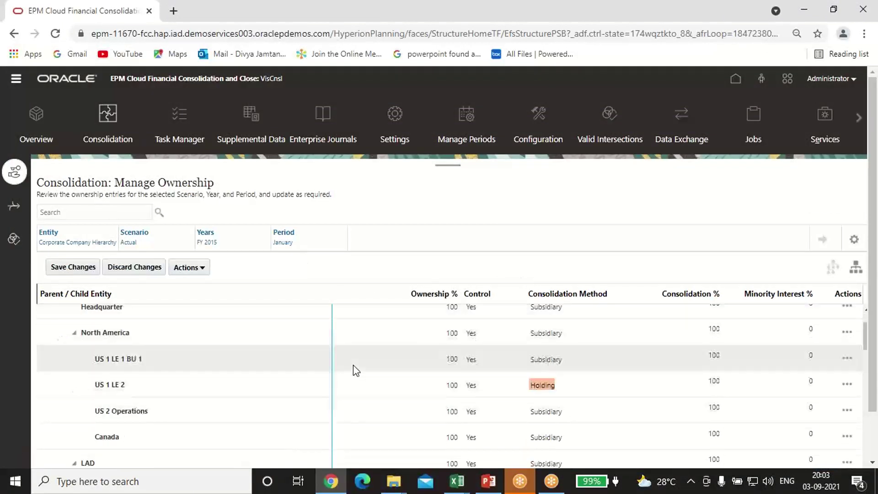
left_click(128, 391)
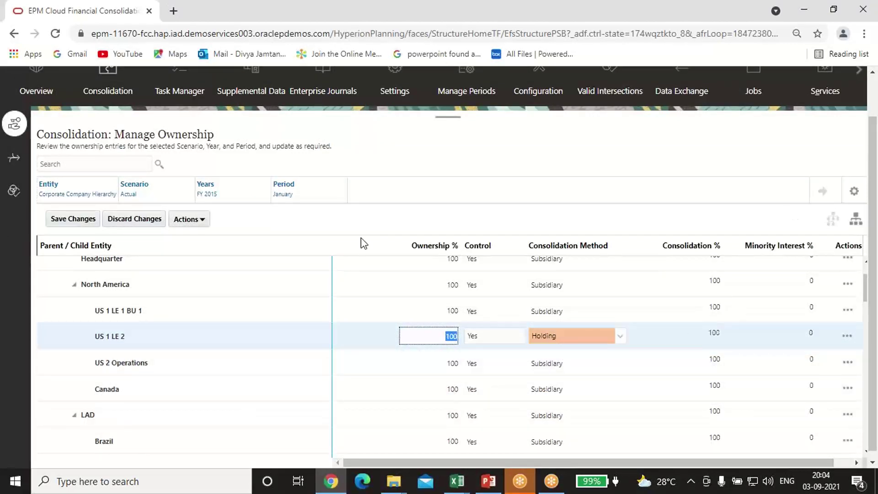
left_click(206, 220)
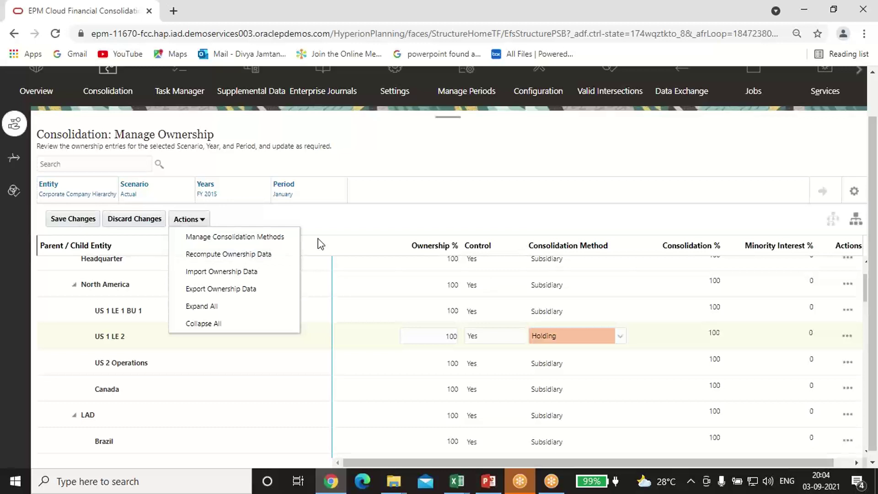
left_click(368, 221)
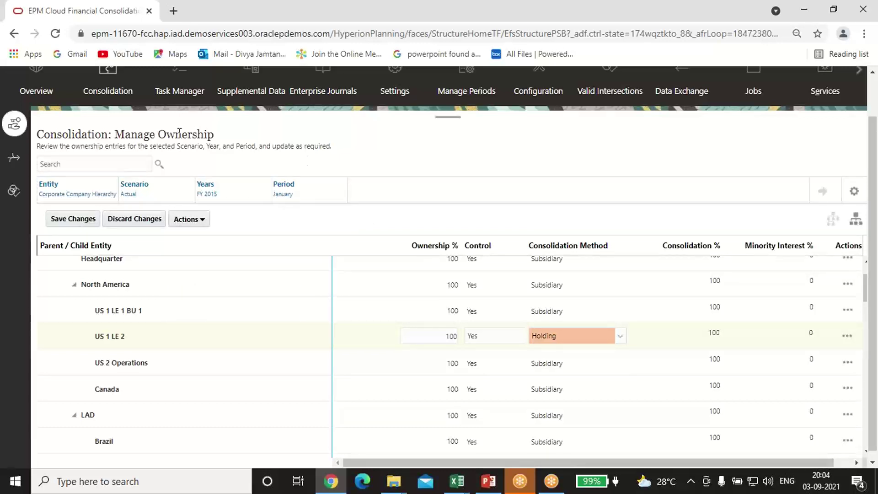
scroll(429, 177, "up", 1)
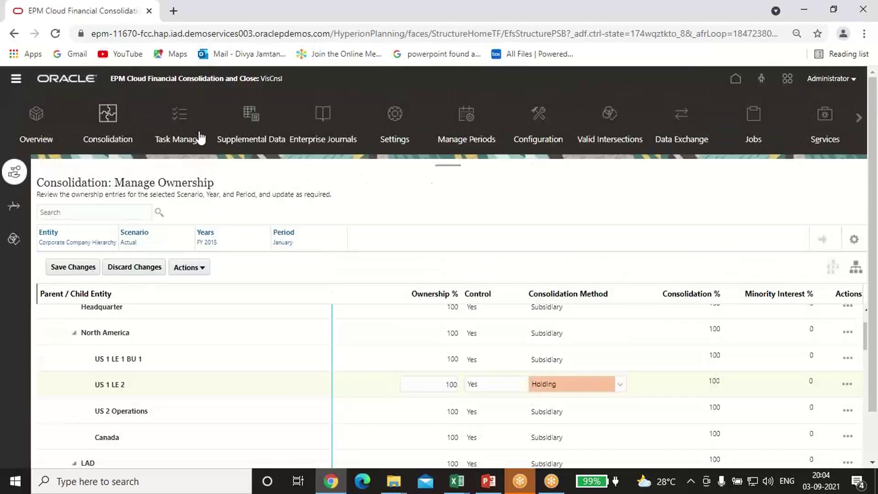
Step: Open the Data Status grid and view the actions offered for it, including Business Rules
left_click(16, 79)
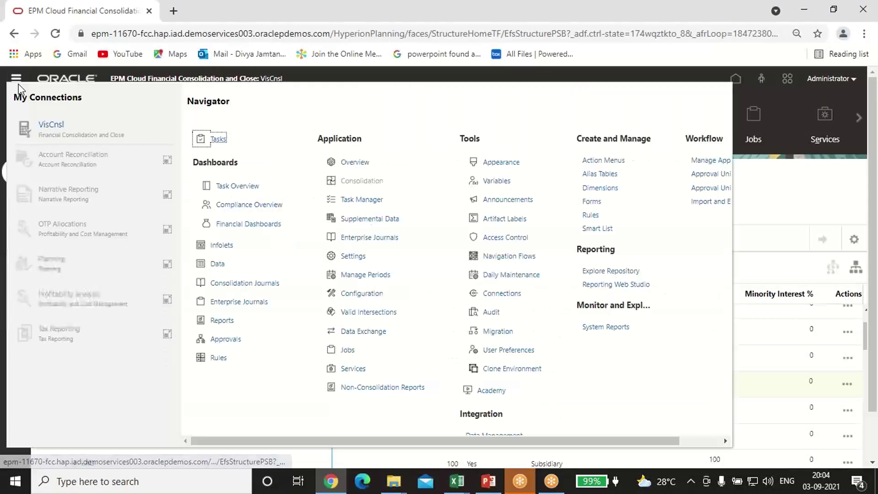
left_click(217, 264)
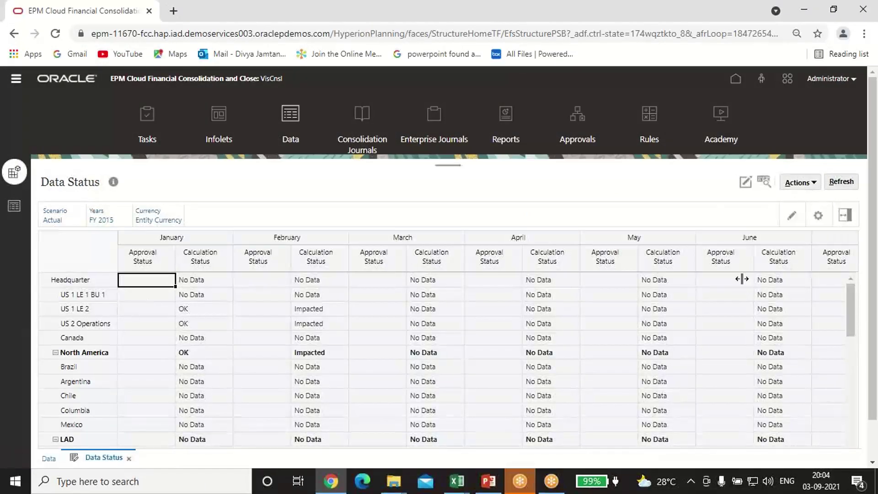
left_click(812, 183)
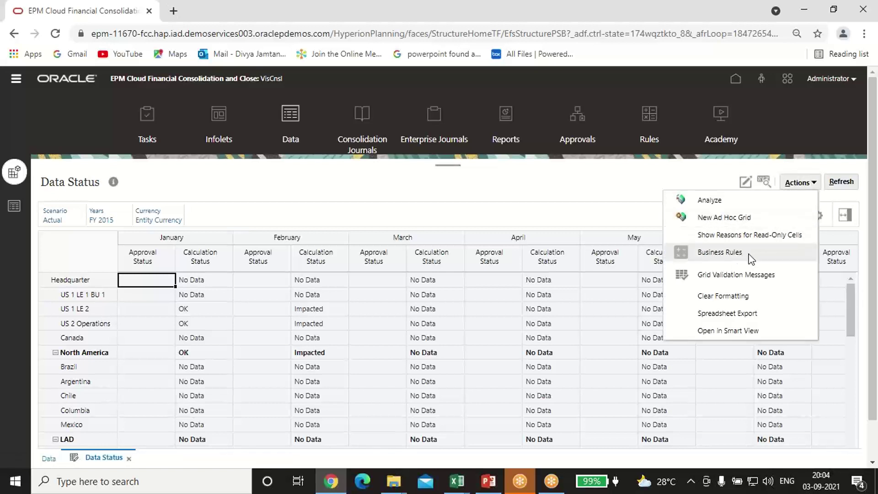
left_click(528, 180)
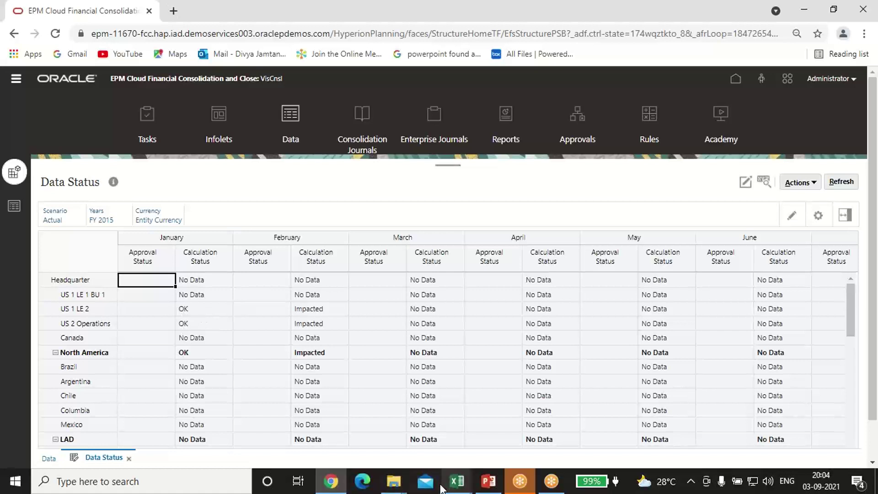
Step: Return to the intercompany scenario workbook in Excel and review the North America elimination and total columns on the interco. sheet
left_click(457, 487)
left_click(434, 446)
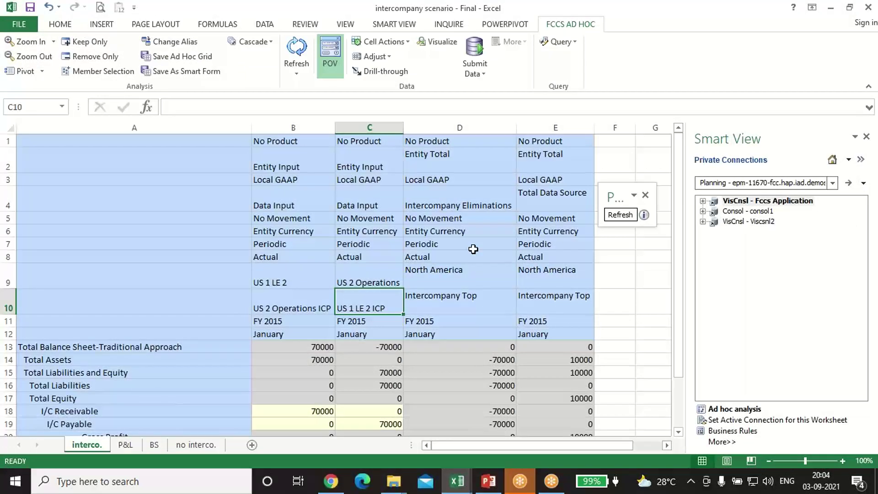
scroll(474, 249, "down", 2)
scroll(473, 249, "up", 2)
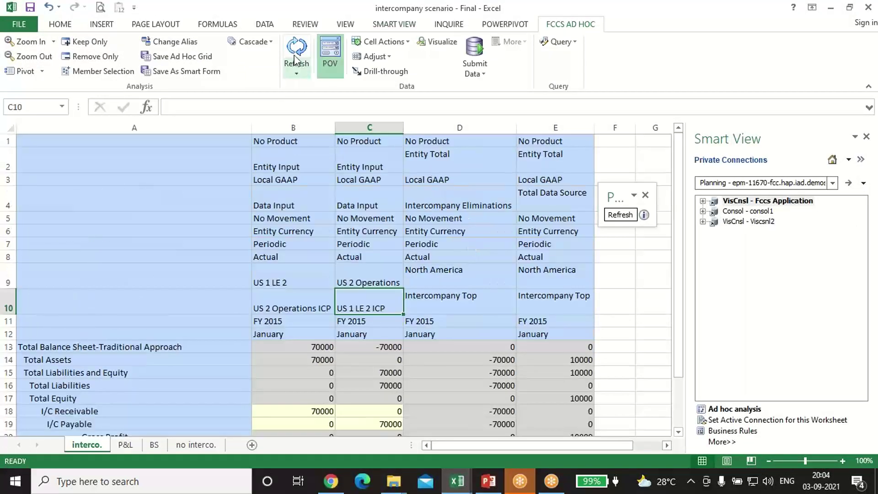
scroll(503, 314, "down", 3)
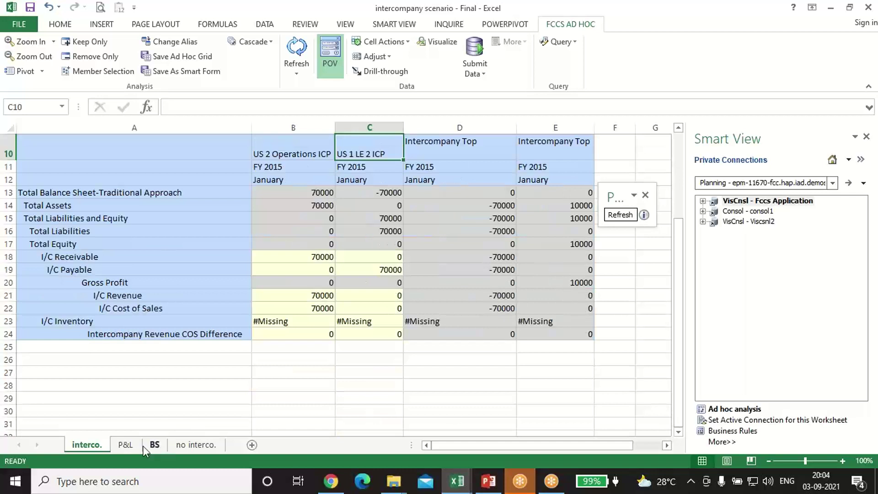
Step: Examine Revenue - Domestic, Expenses Burden and Gross Profit in the last column of the P&L sheet
left_click(126, 443)
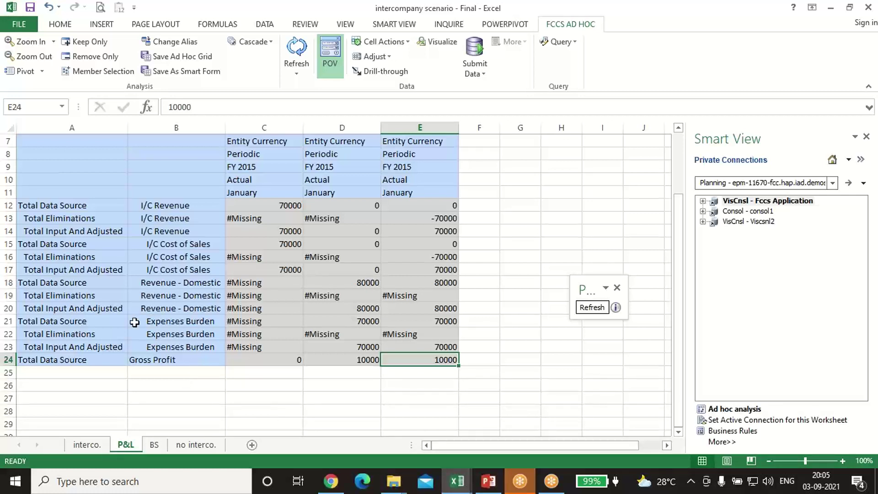
left_click(176, 284)
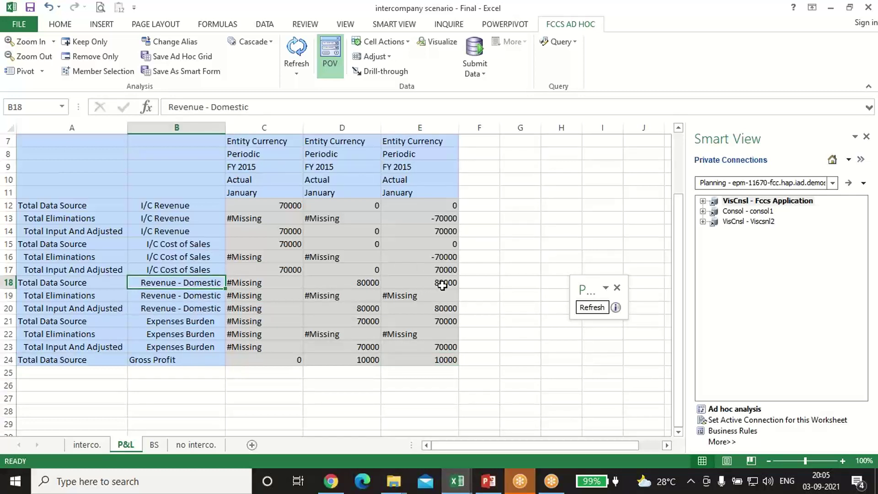
left_click(424, 281)
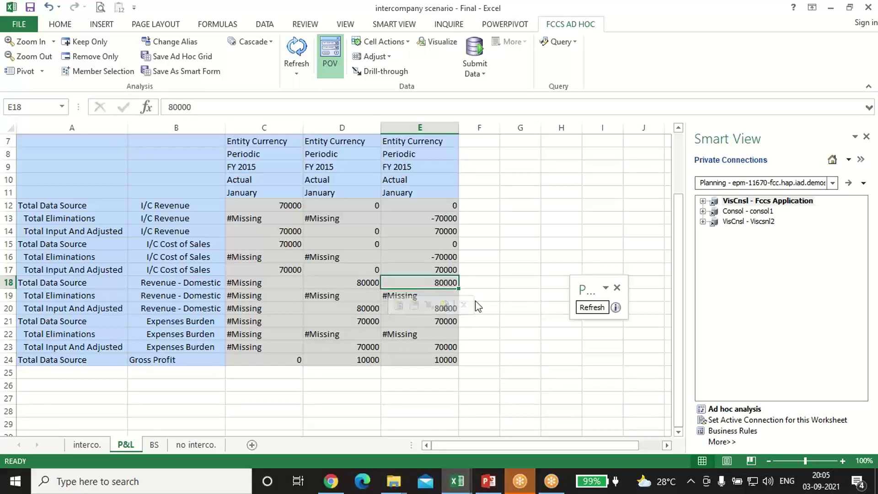
left_click(437, 317)
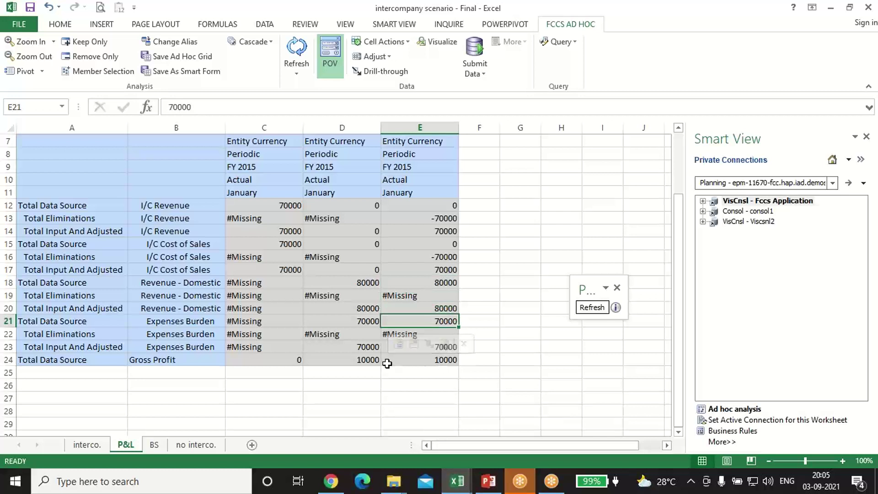
left_click(418, 364)
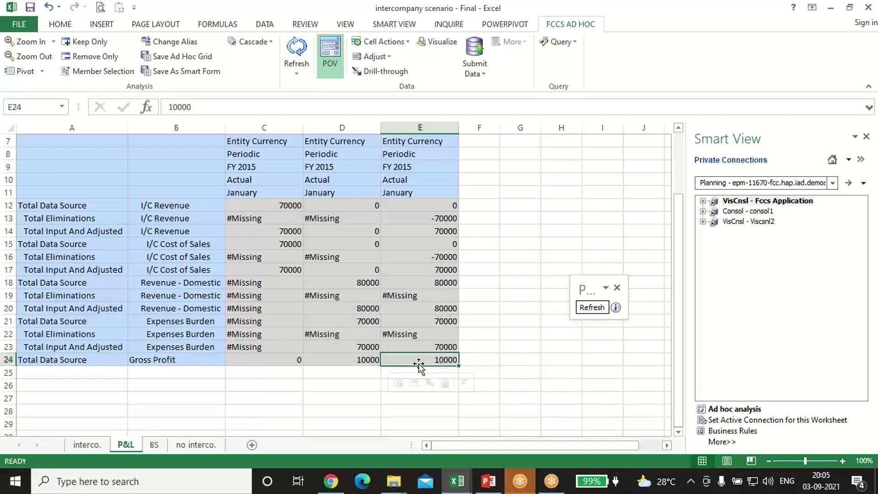
Step: Switch to the New Microsoft Excel Worksheet workbook and review Sales, COGS and profit in the Consolidated Income statement
mouse_move(446, 488)
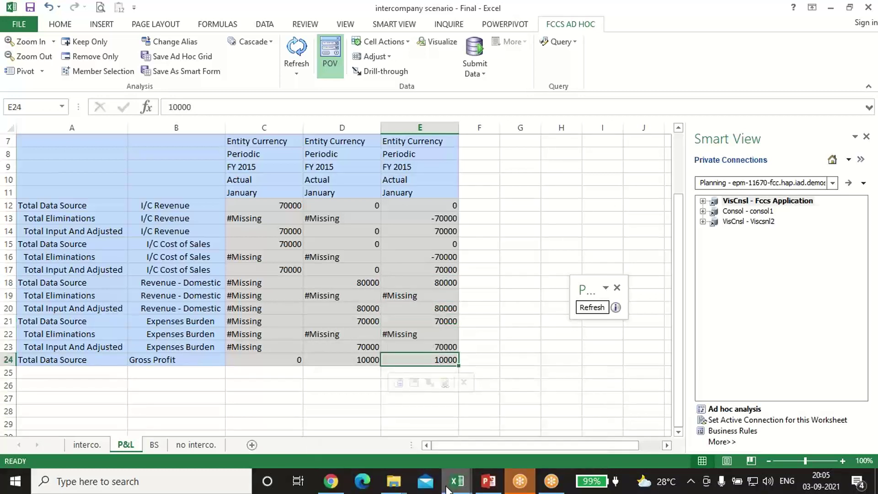
left_click(331, 481)
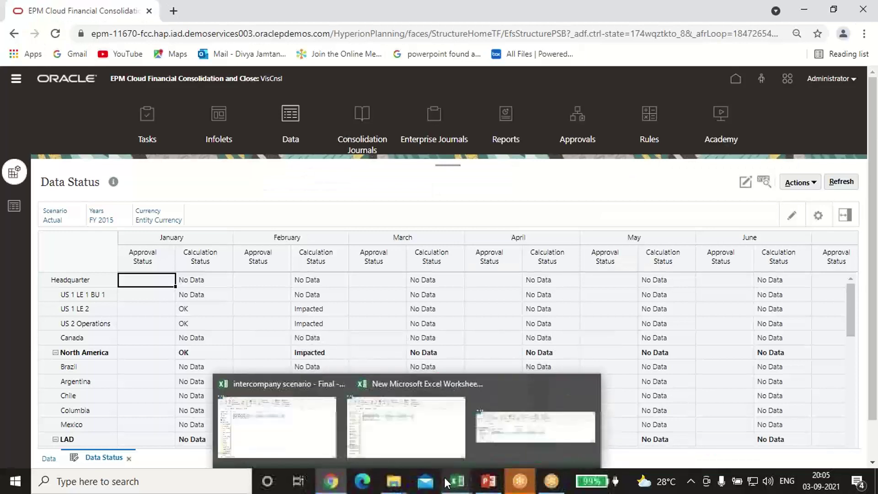
left_click(515, 422)
scroll(515, 422, "down", 1)
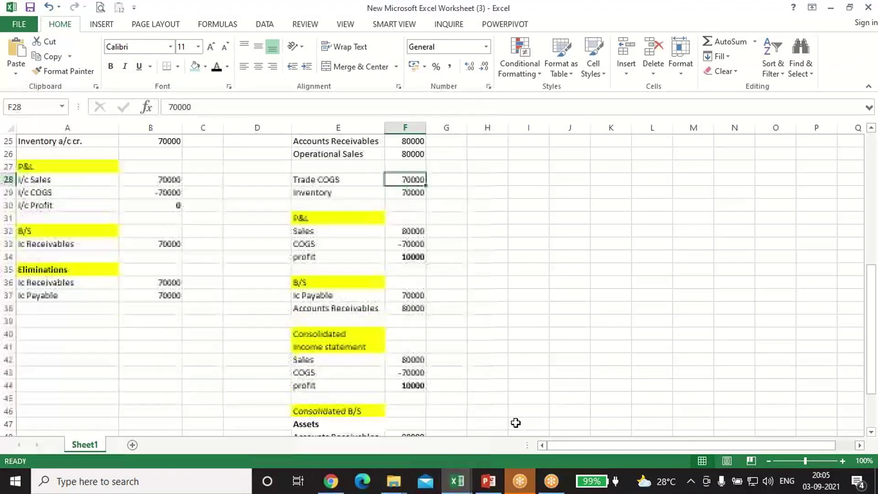
left_click(354, 332)
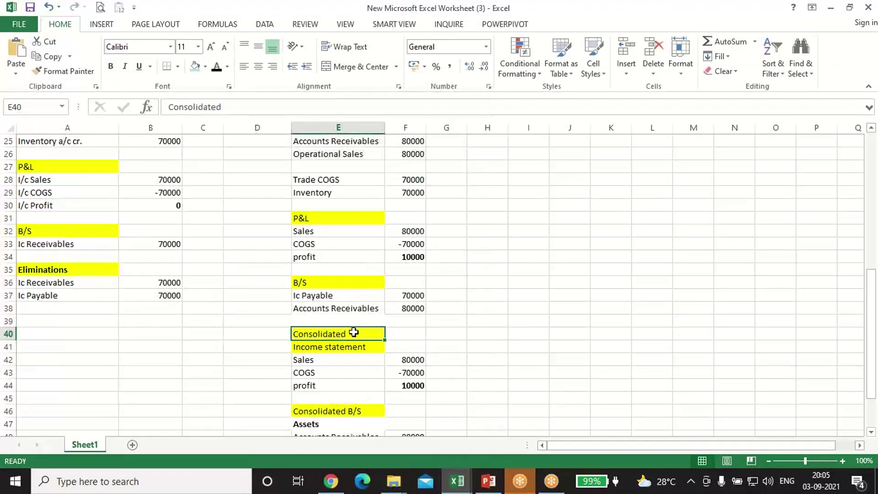
left_click(397, 358)
left_click(403, 372)
left_click(413, 384)
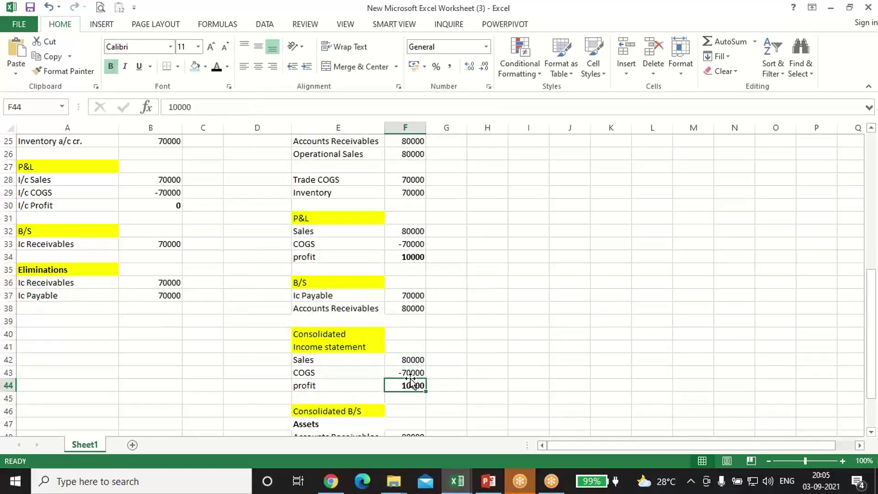
Step: Return to the intercompany scenario workbook and check North America's domestic revenue, I/C Revenue and I/C Cost of Sales eliminations, and Gross Profit on the P&L sheet
mouse_move(456, 480)
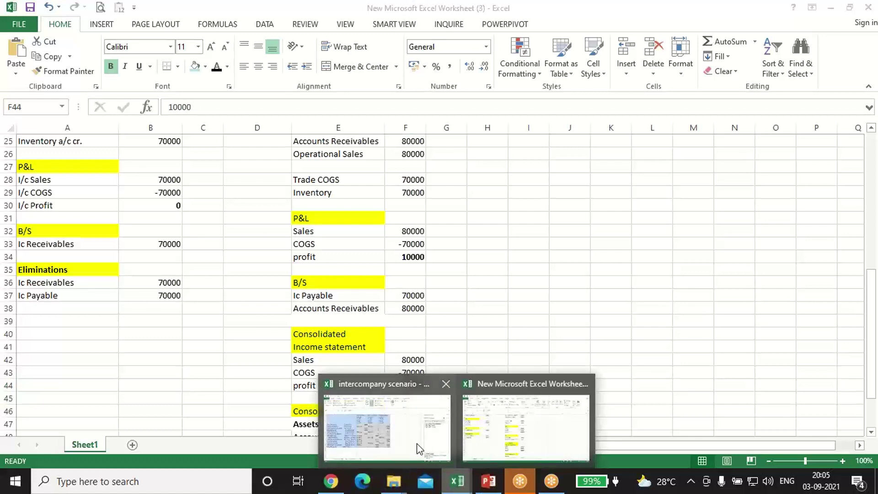
left_click(414, 442)
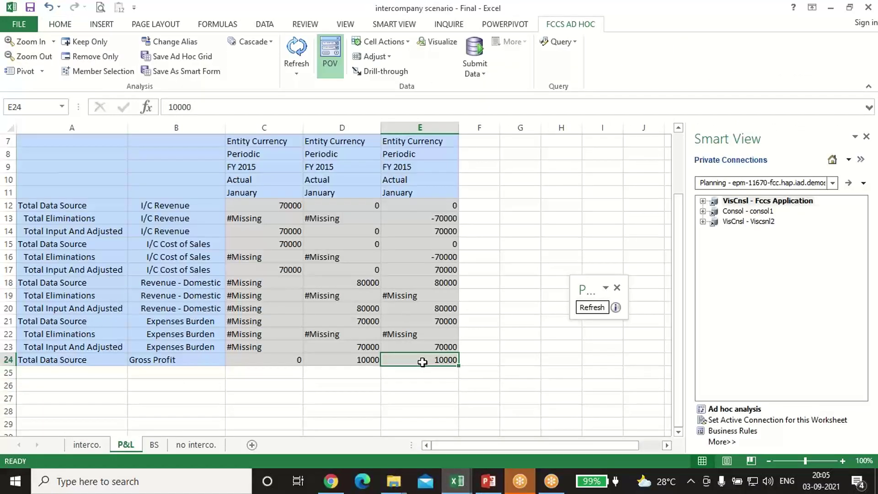
left_click(423, 282)
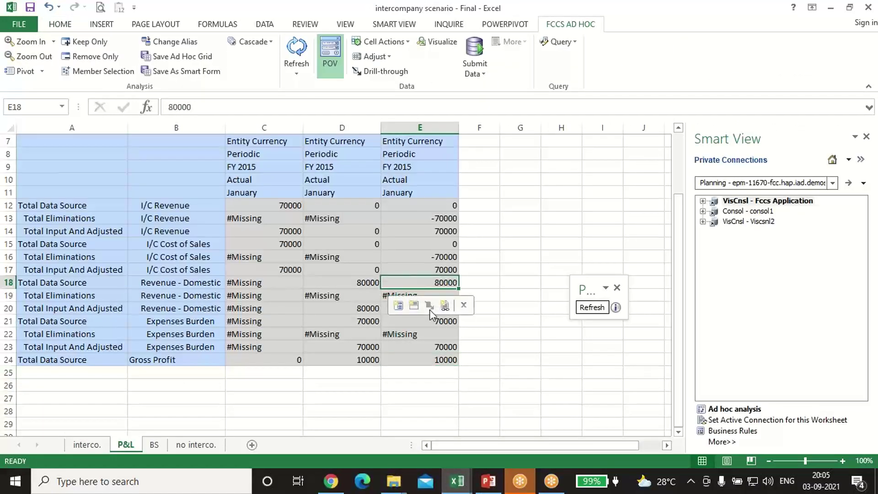
left_click(172, 204)
left_click(178, 245)
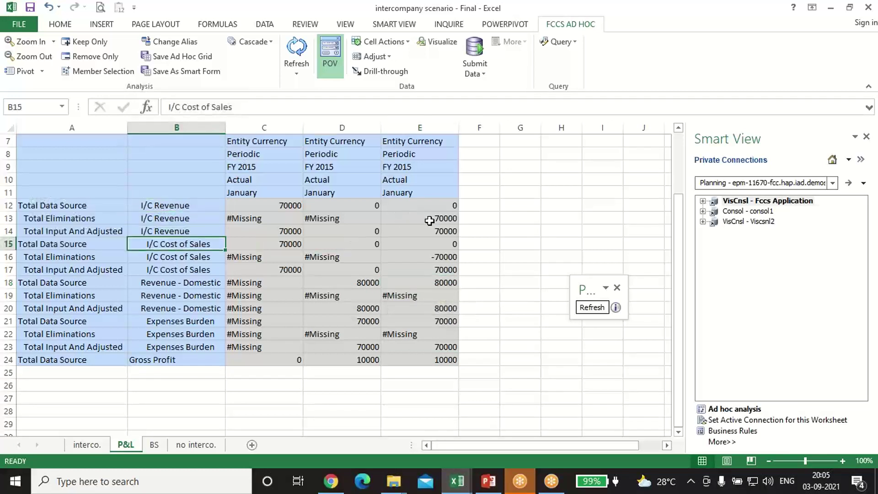
left_click(402, 217)
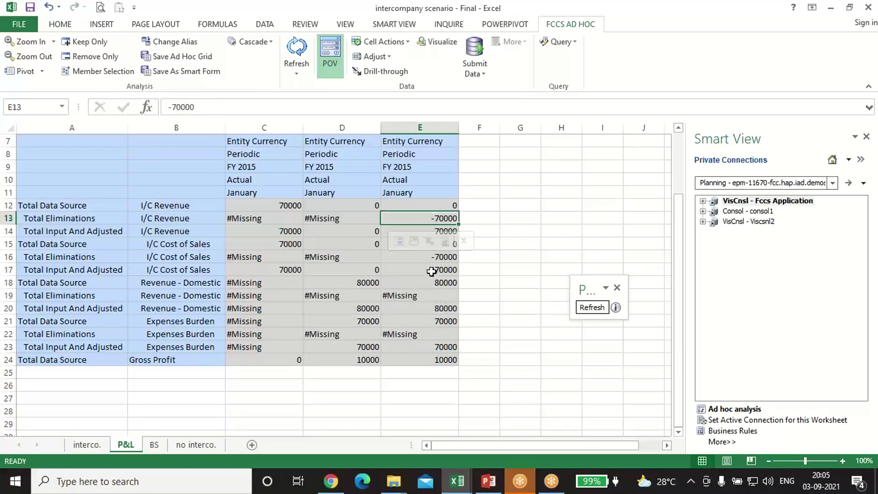
left_click(417, 255)
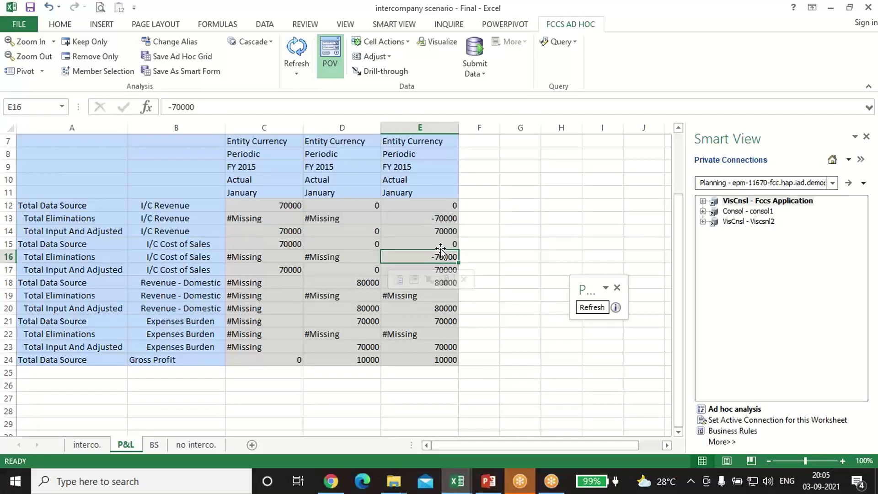
left_click(441, 206)
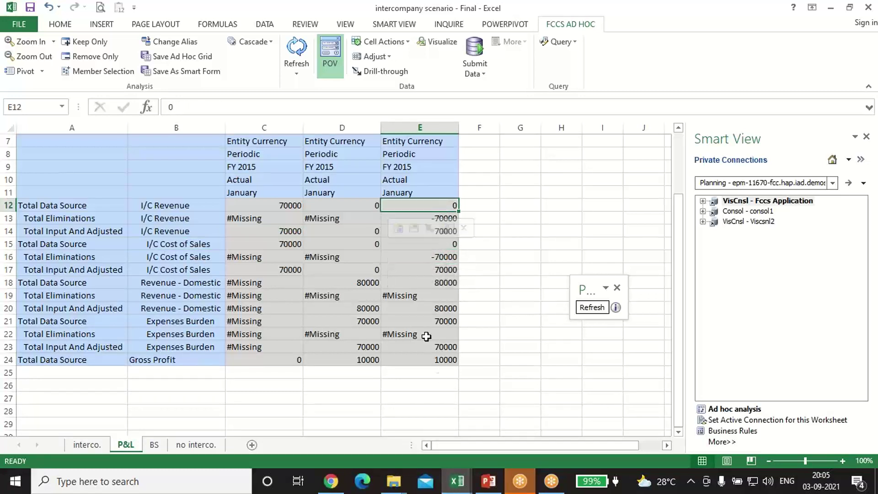
left_click(427, 362)
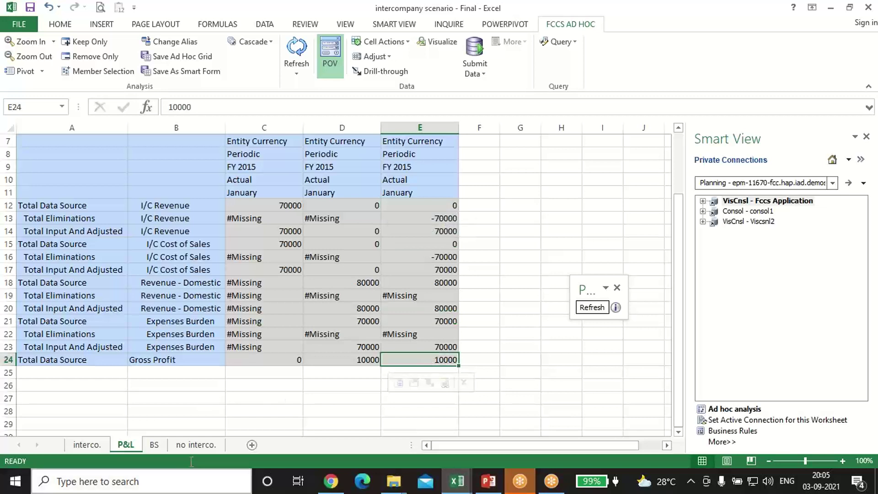
Step: Open the BS sheet, then examine Accounts Receivables and Inventory under Consolidated B/S in the New Microsoft Excel Worksheet workbook
left_click(154, 445)
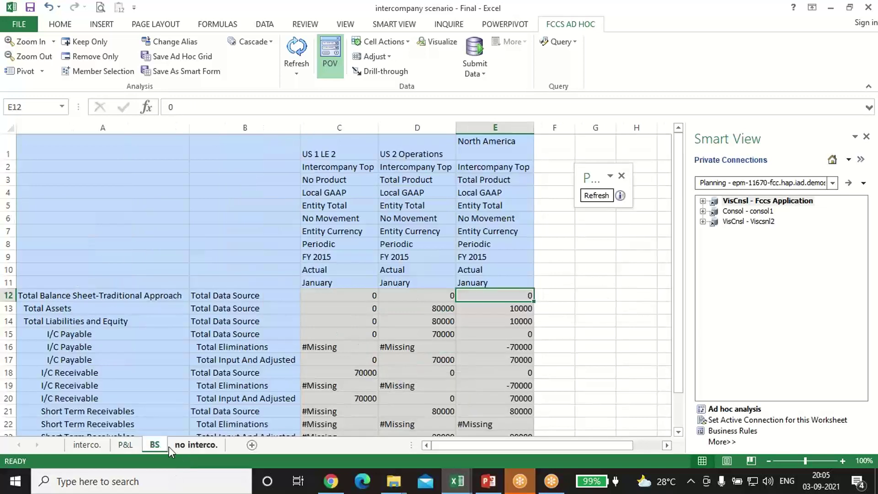
left_click(454, 479)
left_click(516, 402)
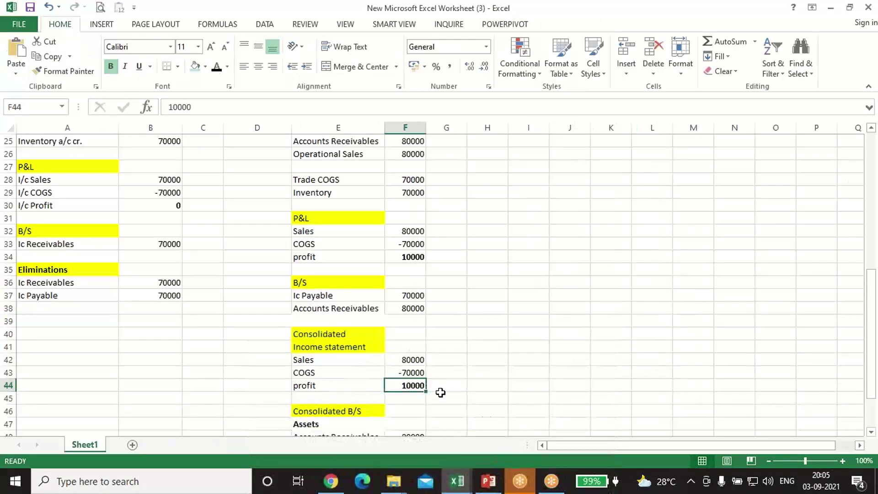
scroll(313, 388, "down", 2)
left_click(322, 360)
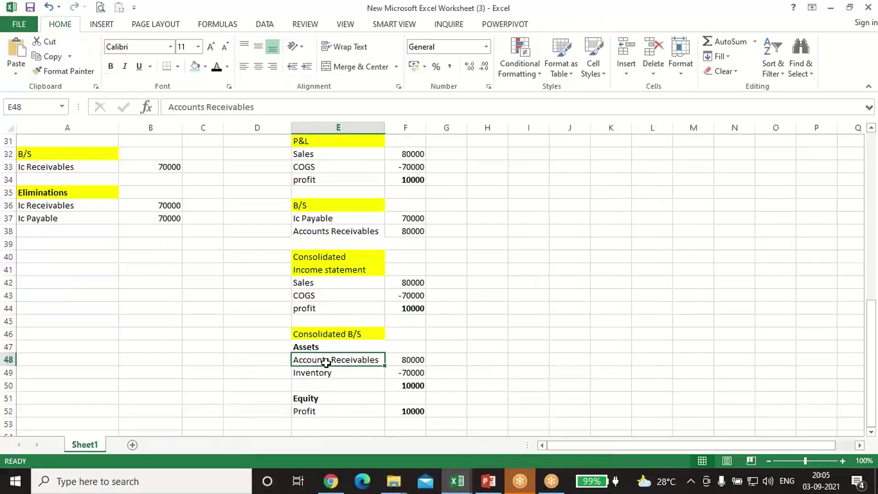
left_click(401, 360)
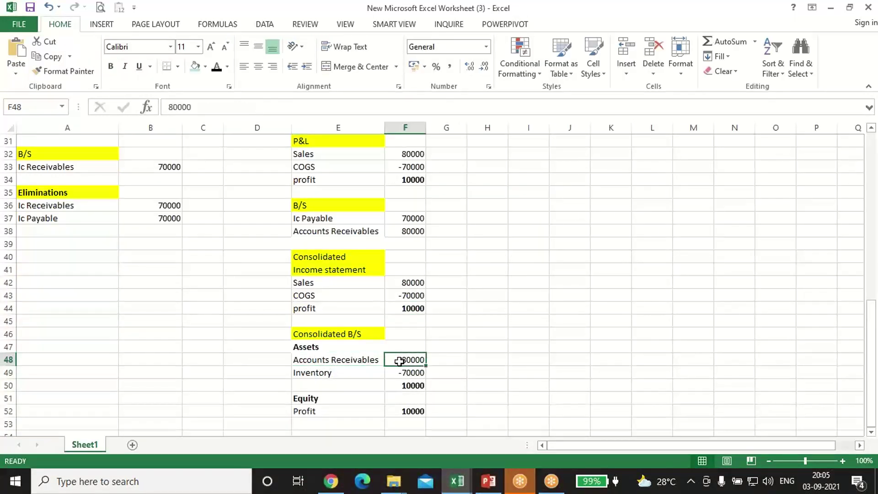
left_click(329, 373)
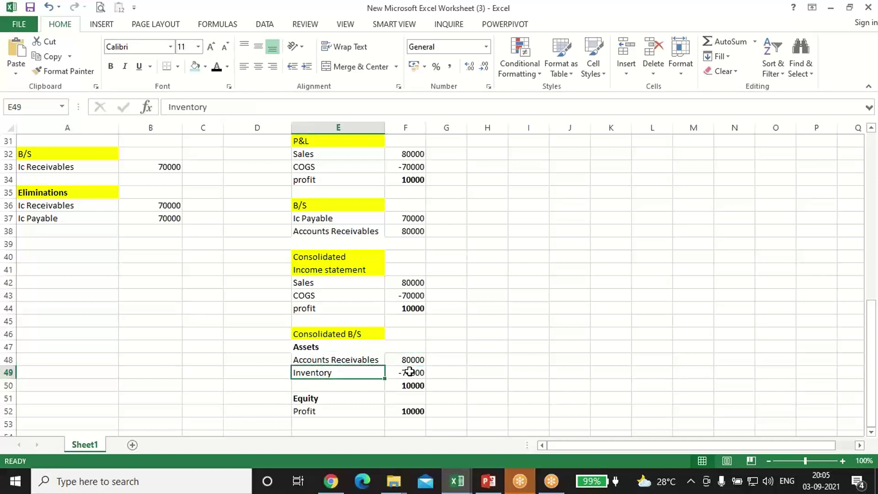
left_click(409, 371)
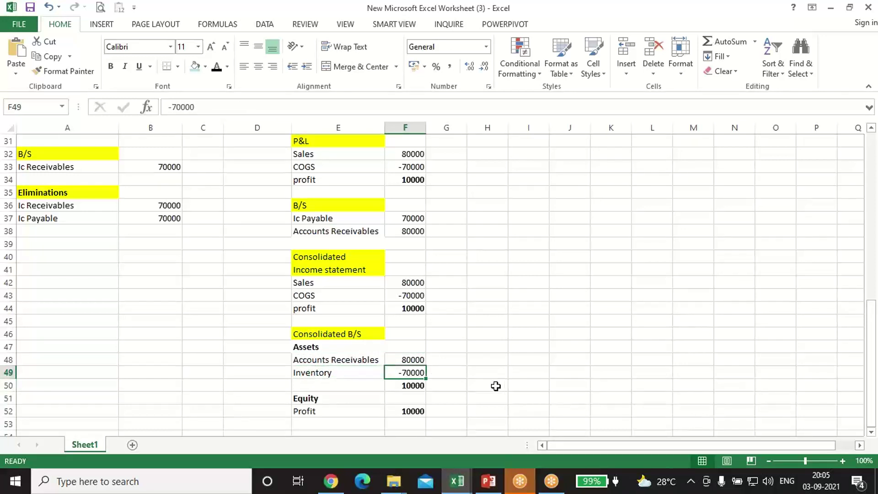
Step: Return to the BS sheet and check the North America eliminations and Total Data Source amounts for I/C Payable and I/C Receivable
key("alt+Tab")
scroll(401, 333, "down", 2)
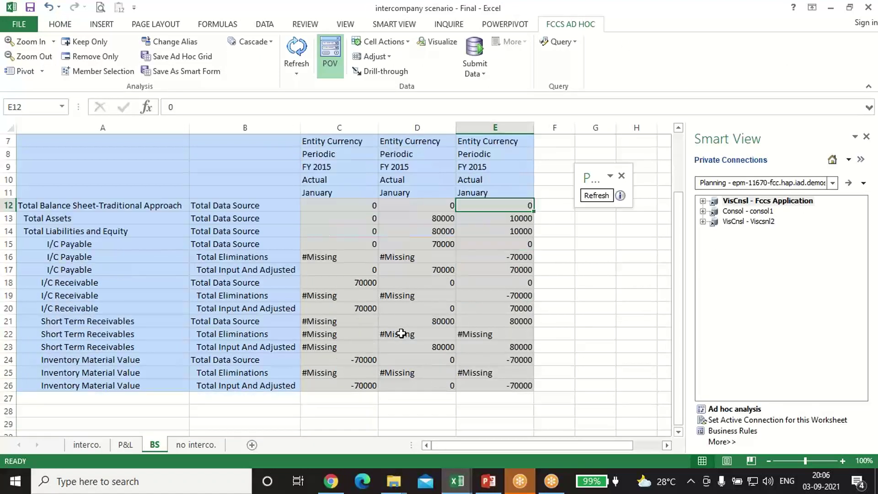
left_click(67, 243)
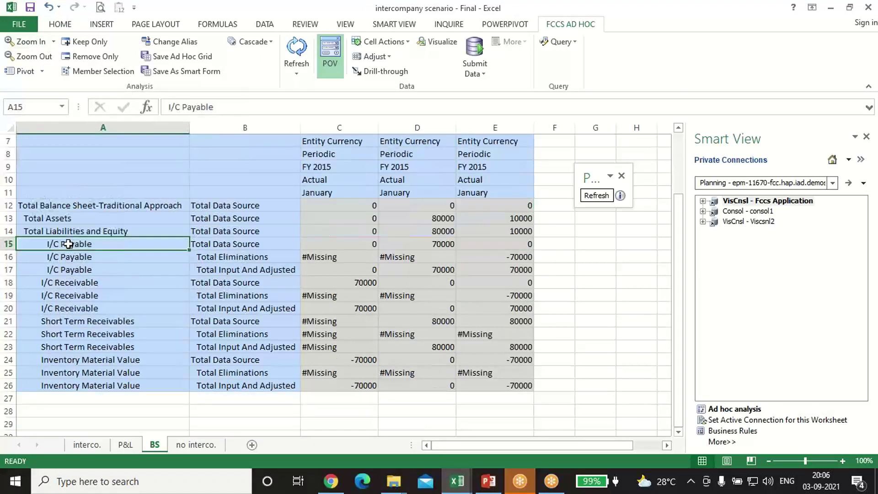
left_click(515, 254)
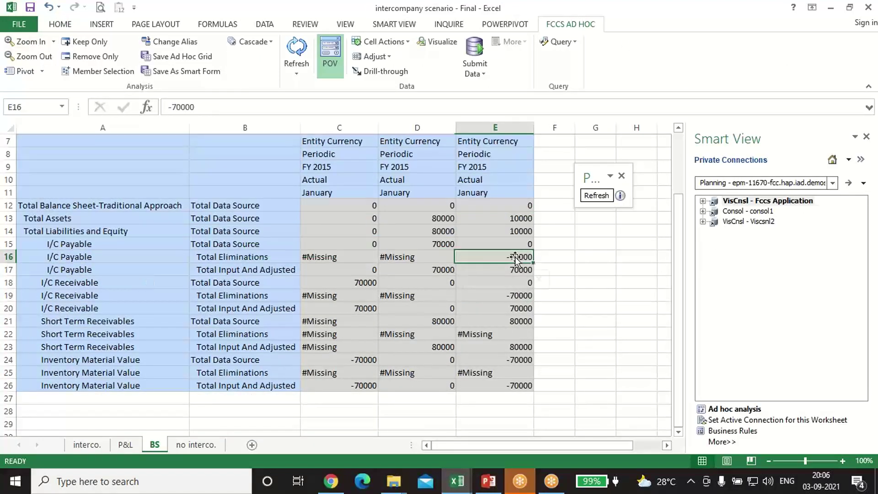
left_click(511, 295)
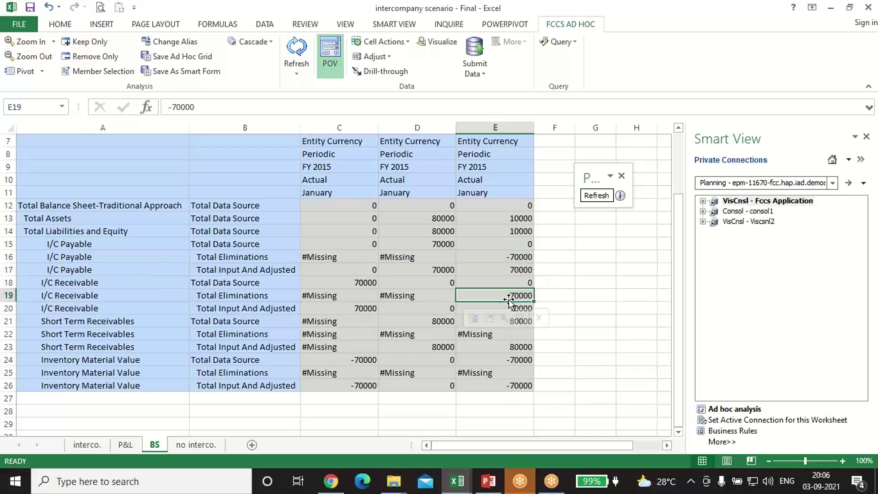
left_click(513, 259)
left_click(514, 245)
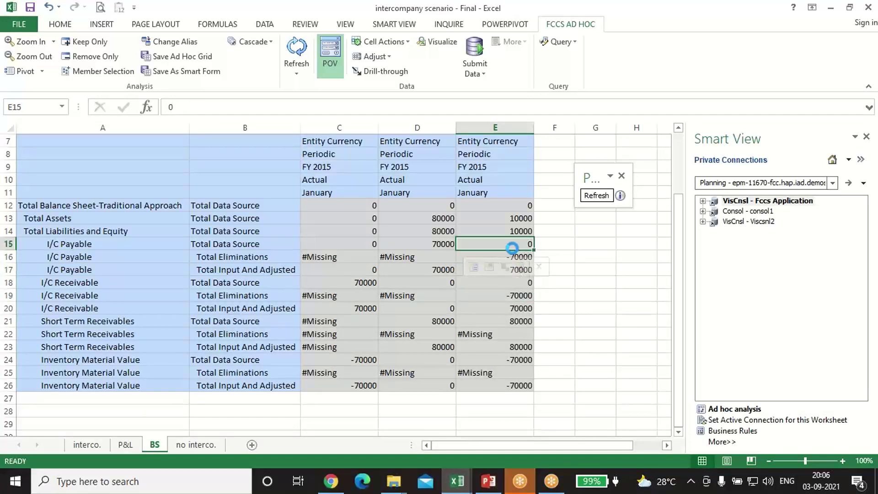
left_click(515, 295)
left_click(514, 281)
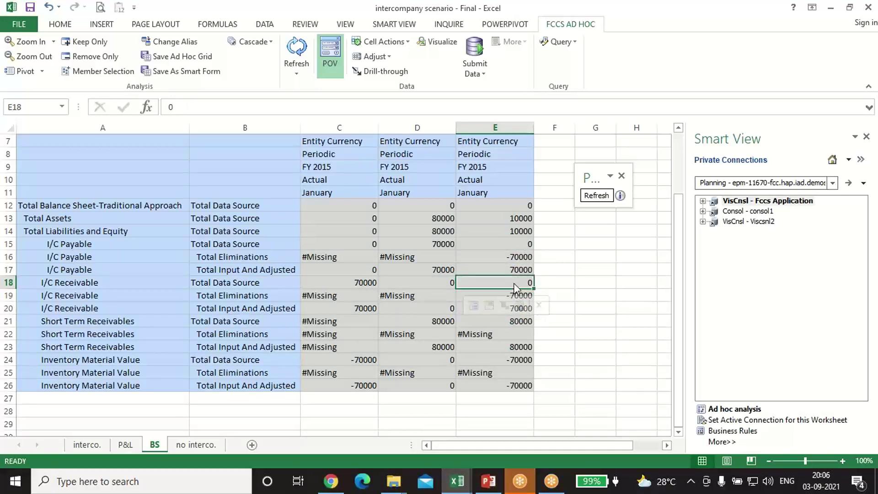
Step: Examine the North America Total Data Source amounts for Short Term Receivables and Inventory Material Value on the BS sheet
left_click(112, 325)
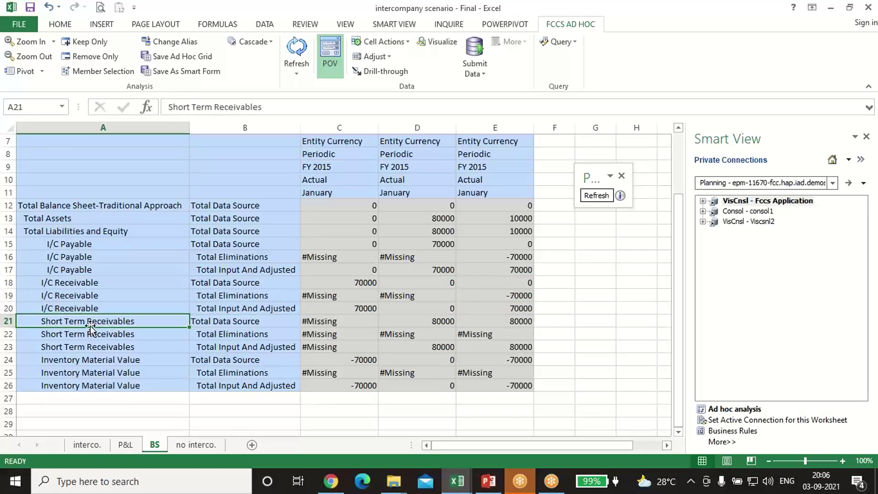
left_click(526, 320)
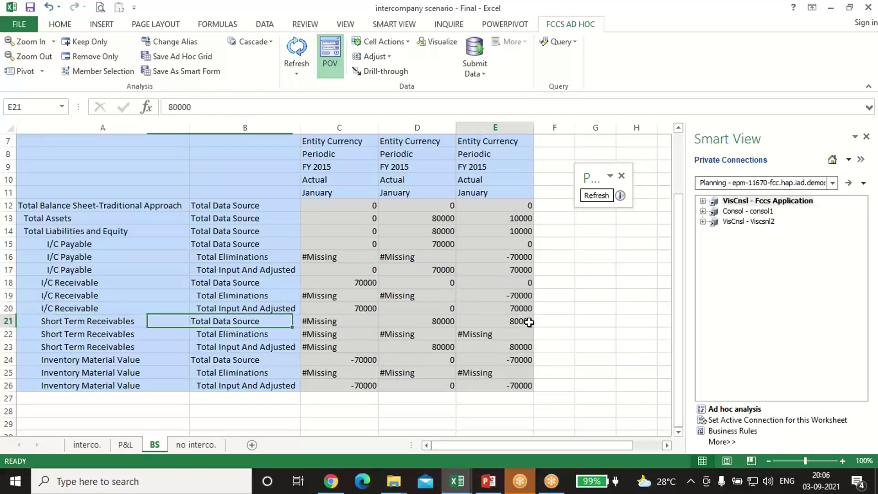
left_click(519, 359)
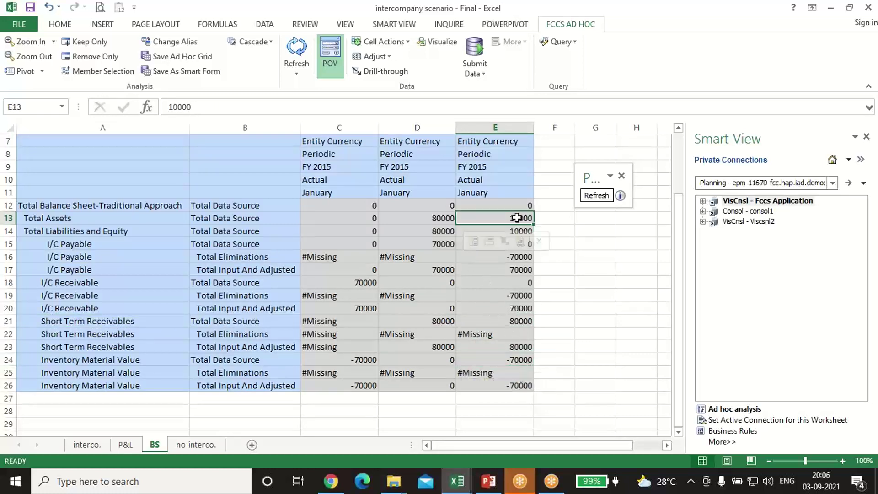
Step: Compare North America's Total Assets with Total Liabilities and Equity, and check the Total Balance Sheet-Traditional Approach row
left_click(100, 219)
left_click(95, 229)
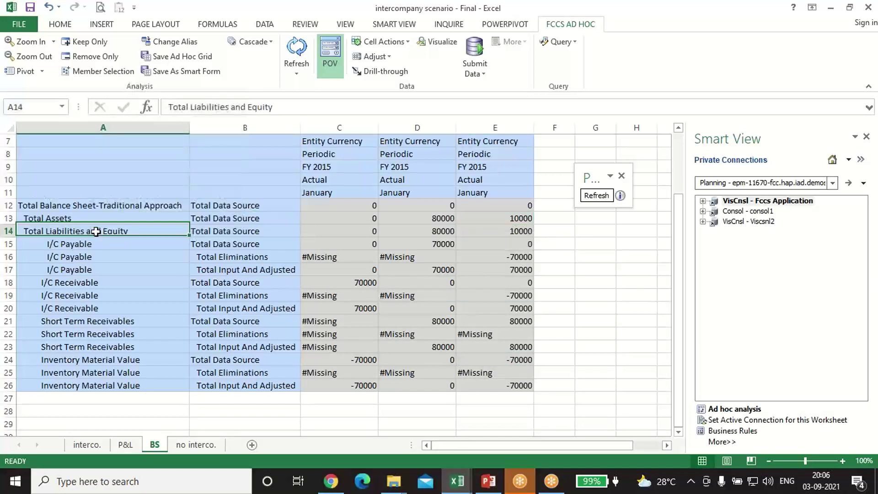
left_click(524, 230)
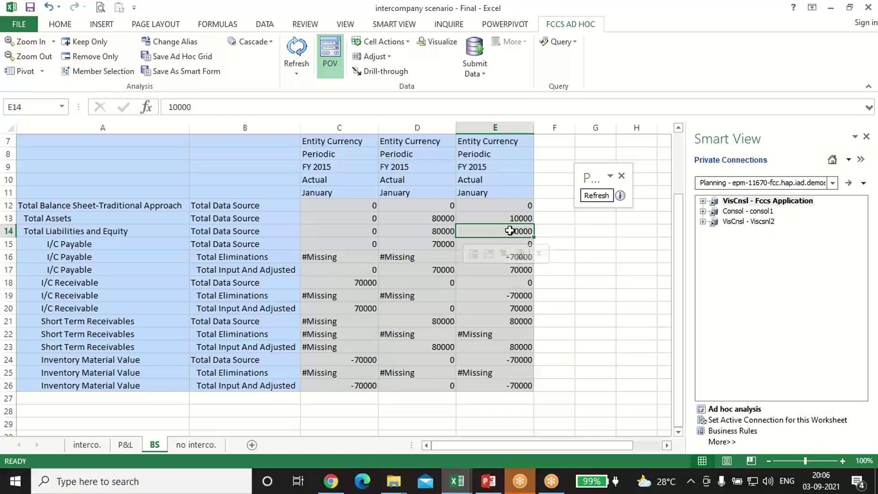
left_click(506, 219)
left_click(501, 205)
Step: Switch to the New Microsoft Excel Worksheet workbook and check the asset total and equity Profit under Consolidated B/S
left_click(457, 481)
left_click(519, 434)
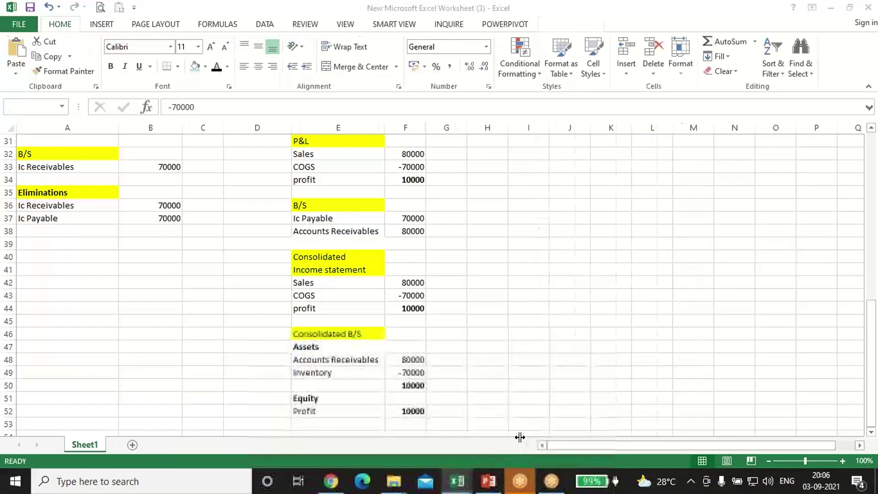
left_click(417, 384)
left_click(411, 411)
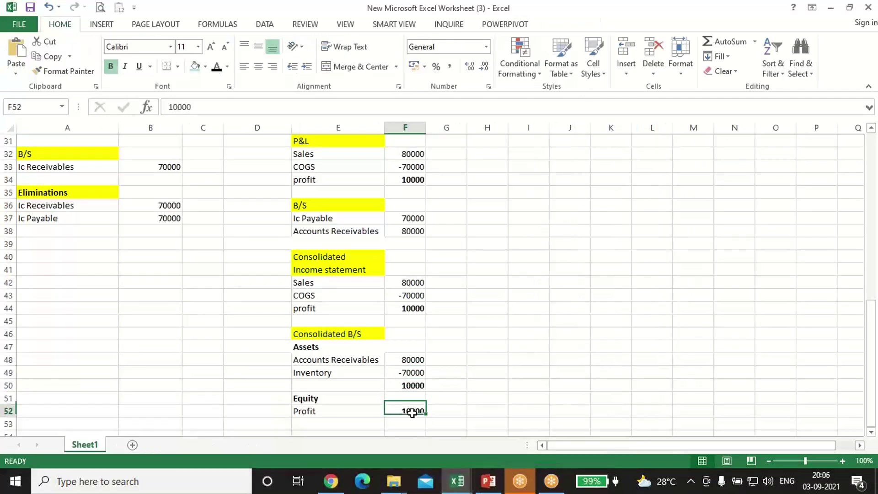
left_click(443, 396)
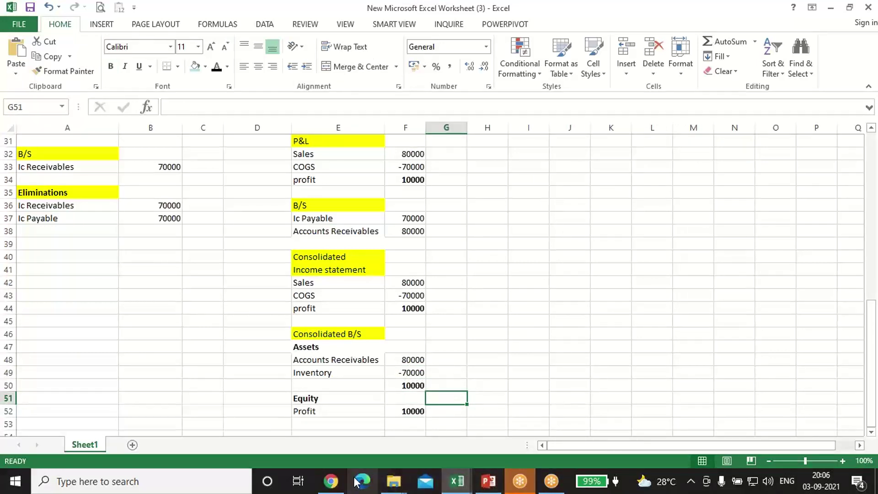
Step: Return to the intercompany scenario workbook and look over the BS sheet from the entity headers to the final rows
mouse_move(469, 481)
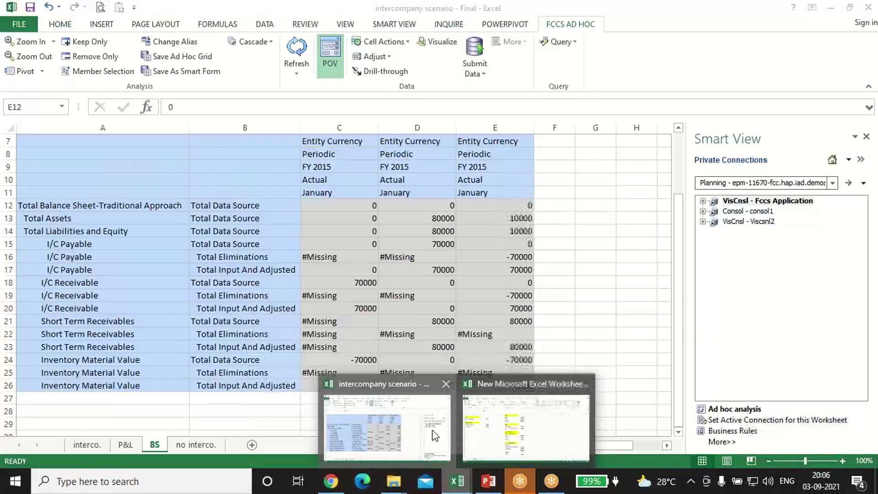
left_click(432, 435)
scroll(414, 284, "up", 2)
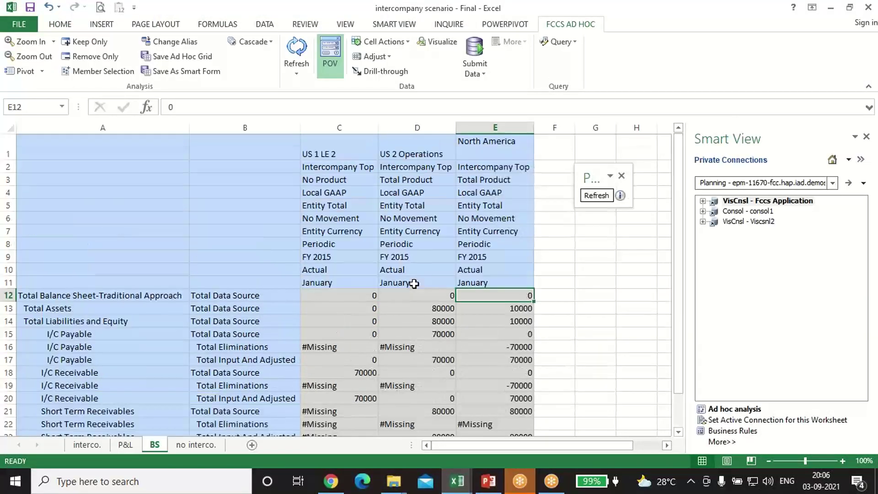
scroll(413, 283, "down", 3)
scroll(414, 284, "up", 3)
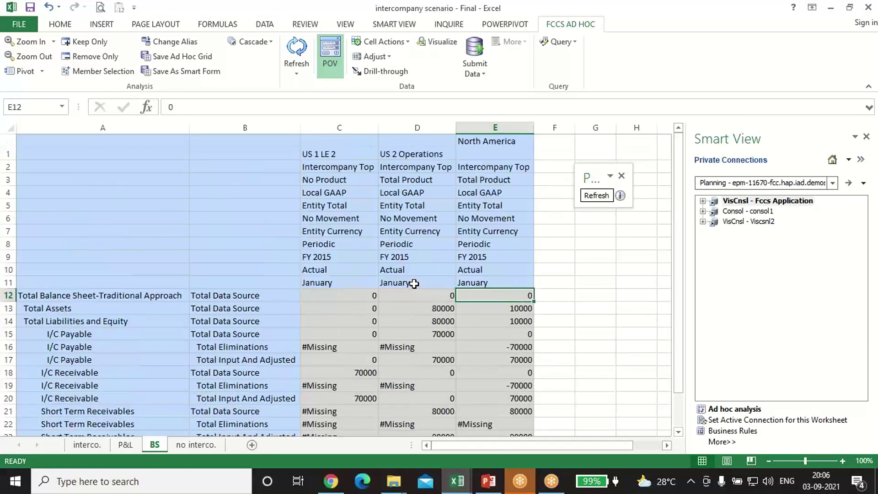